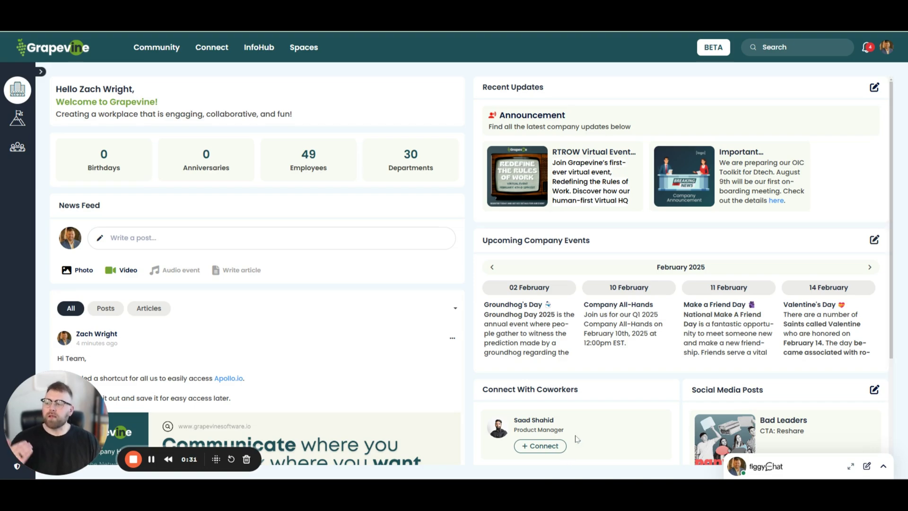
# Step: Open the InfoHub Repository and browse its file list, loading more older files
pyautogui.click(263, 55)
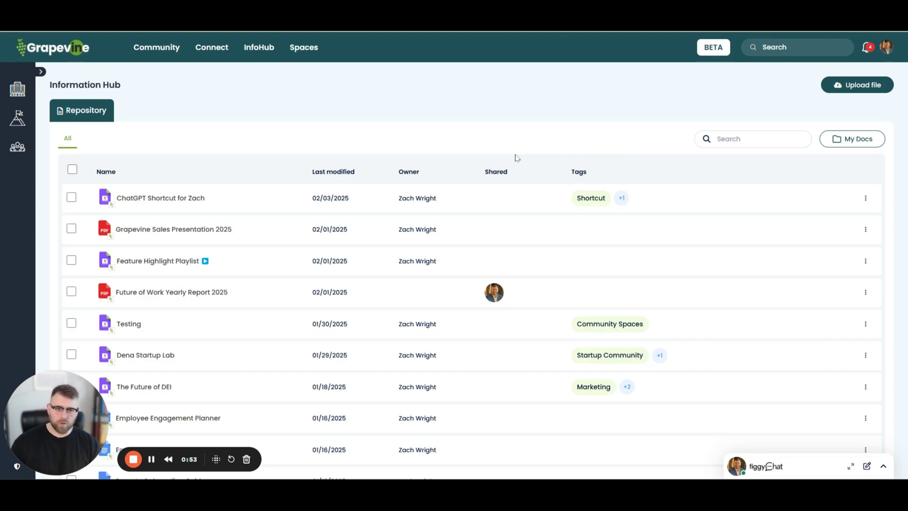
pyautogui.scroll(-1, 197, 308)
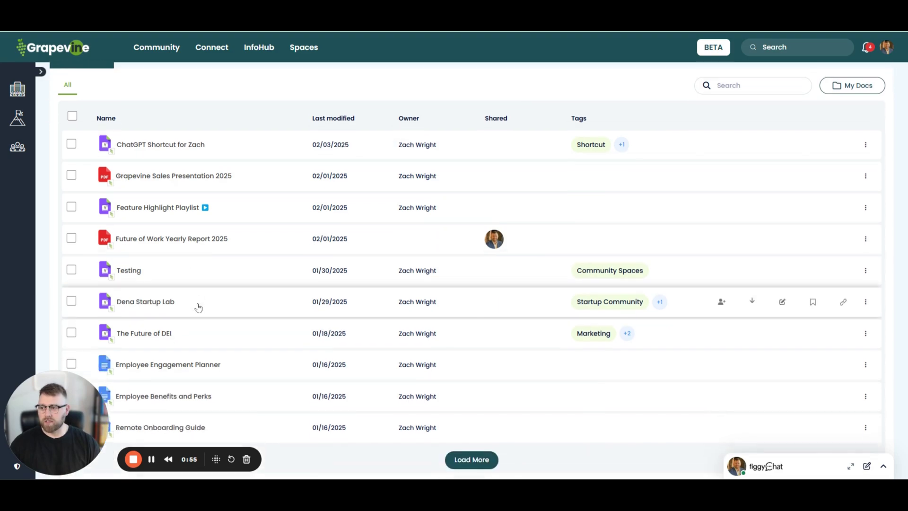
pyautogui.click(492, 462)
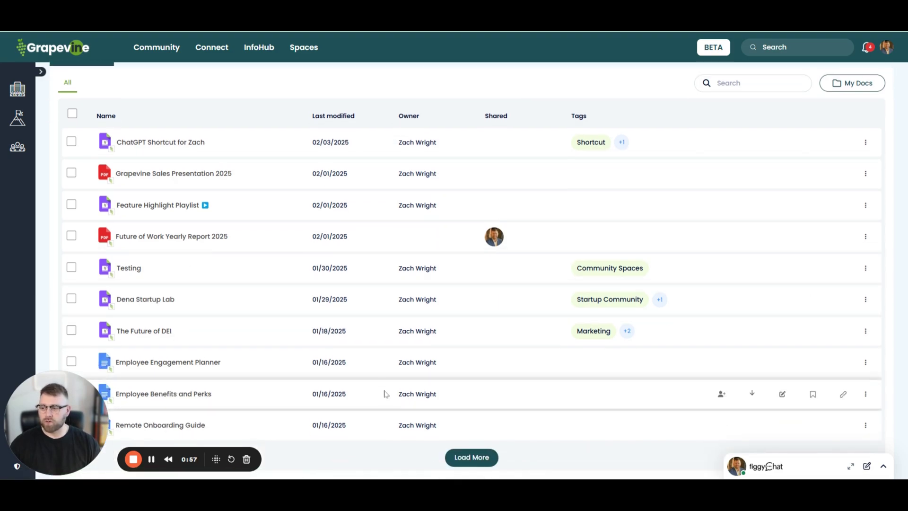
pyautogui.scroll(-5, 355, 375)
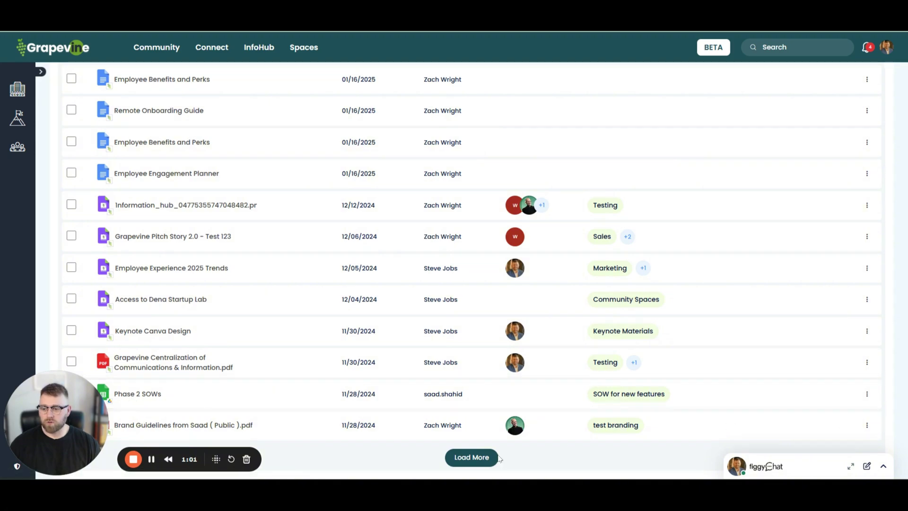
pyautogui.scroll(4, 279, 229)
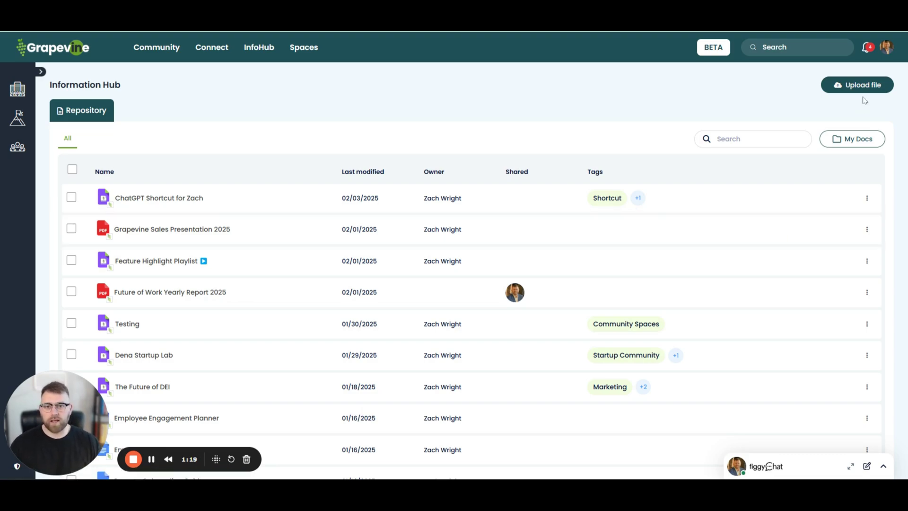
# Step: Start a new file upload and select the Product Hunt Launch Designs PDF
pyautogui.click(866, 91)
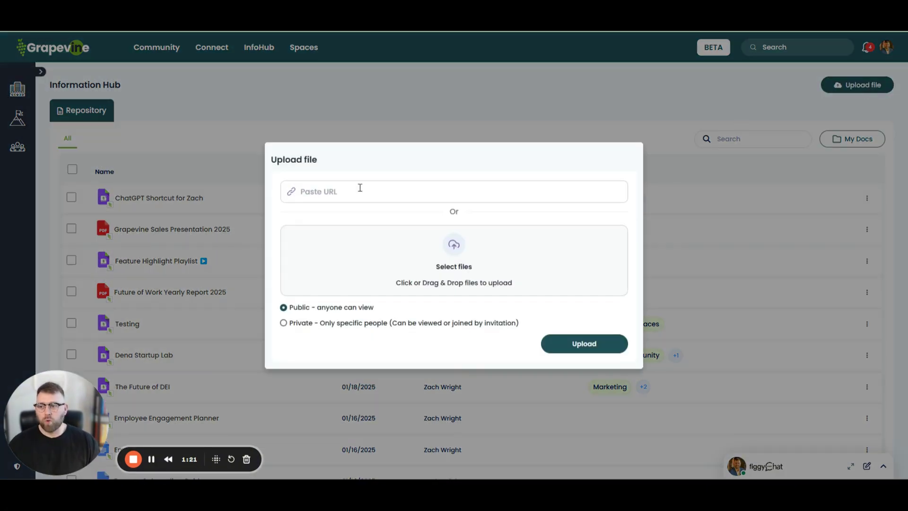
pyautogui.click(360, 188)
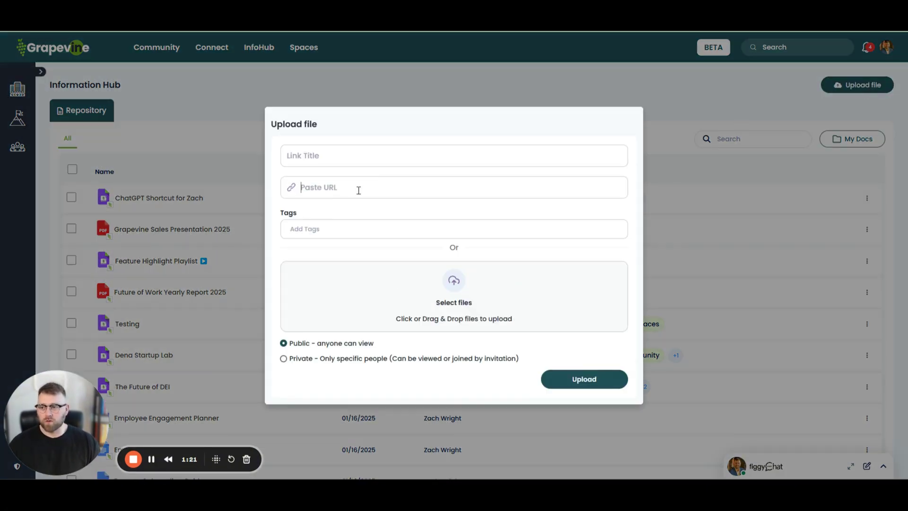
pyautogui.click(435, 295)
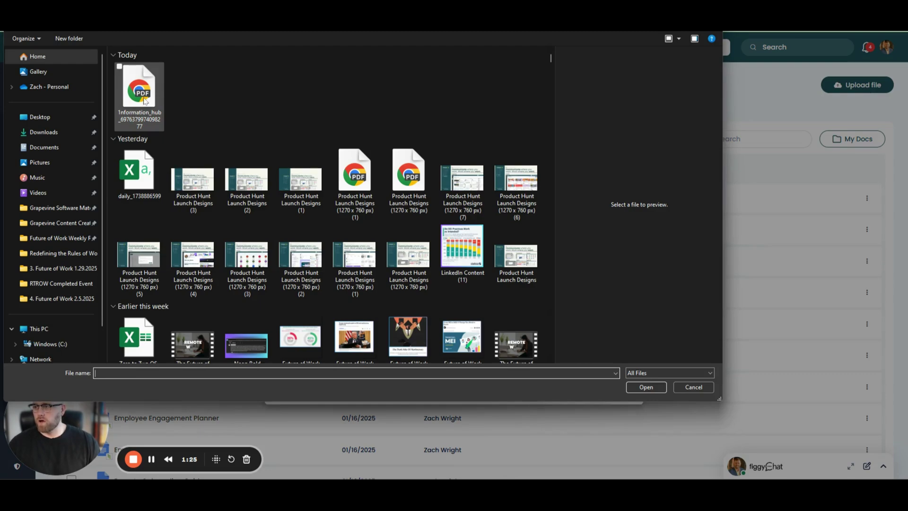
pyautogui.click(144, 100)
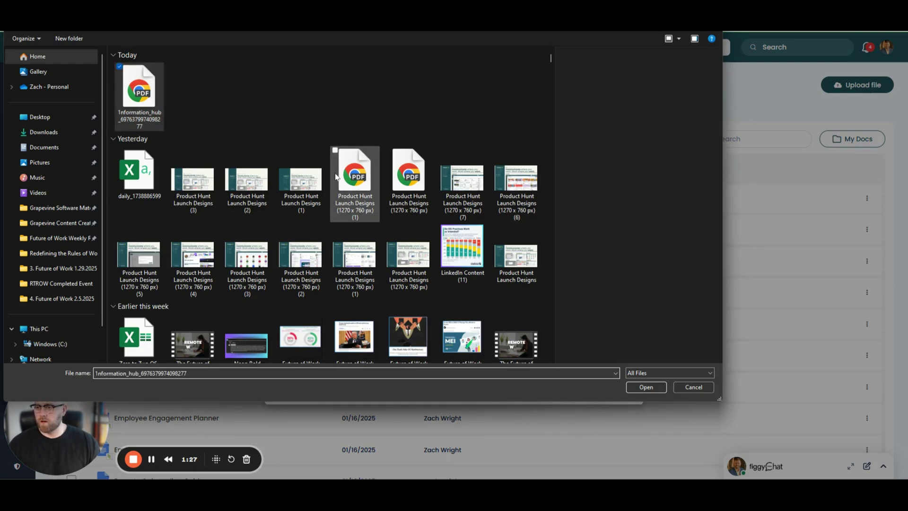
pyautogui.click(356, 175)
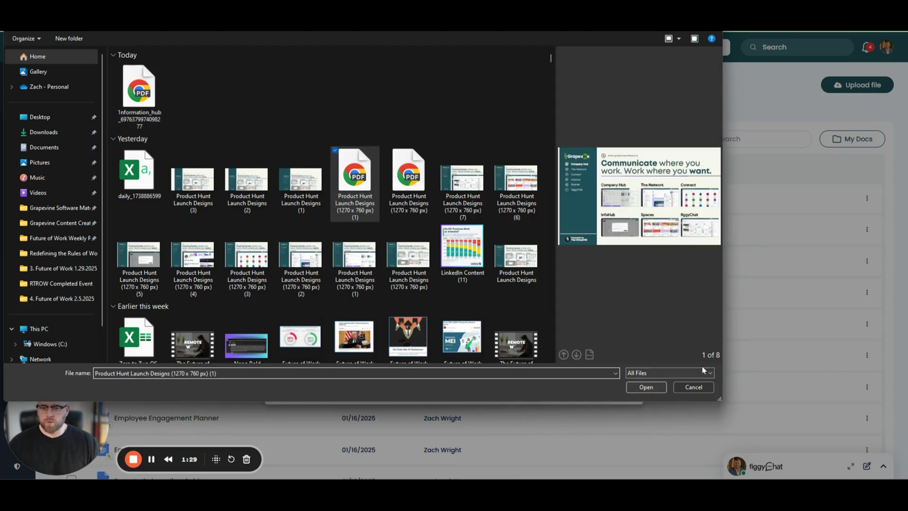
pyautogui.click(648, 388)
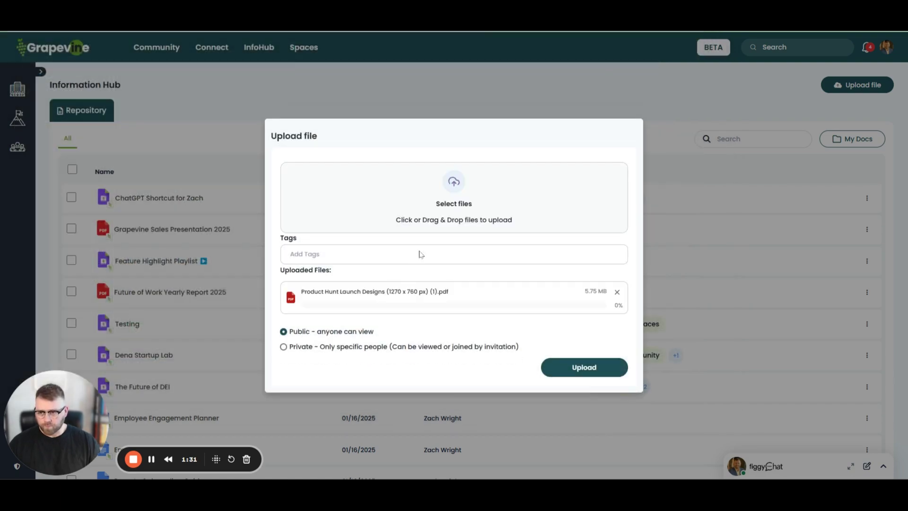
# Step: Tag it Product Hunt, Grapevine Launch and Marketing, make it Private, and upload
pyautogui.click(341, 258)
pyautogui.write('Prodcut')
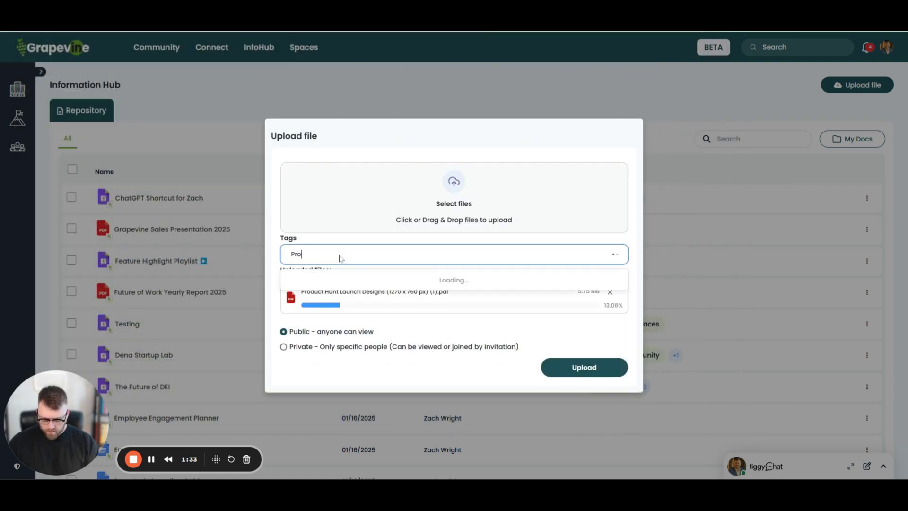
pyautogui.press('BackSpace')
pyautogui.press('BackSpace')
pyautogui.press('BackSpace')
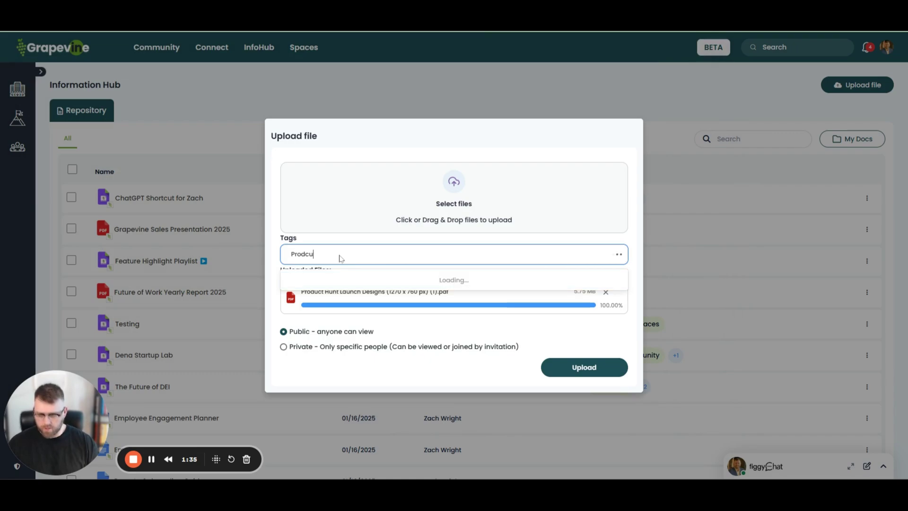
pyautogui.write('uct')
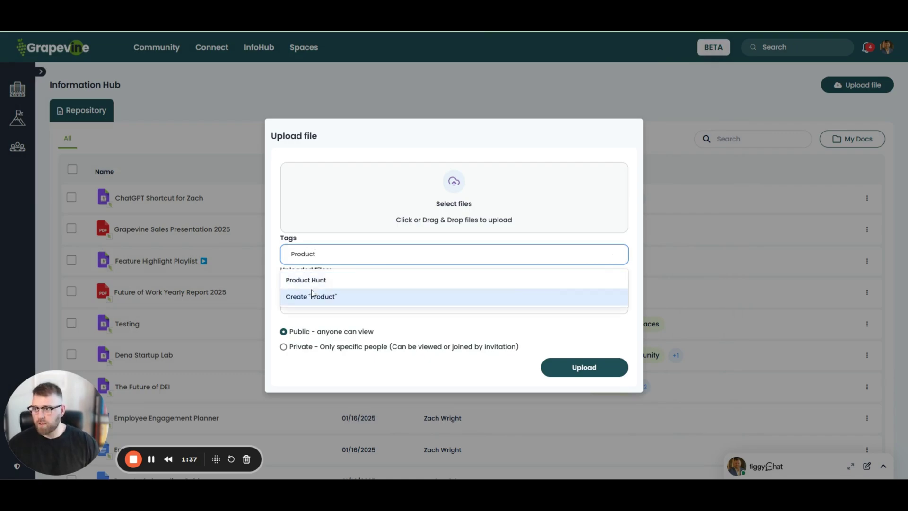
pyautogui.click(385, 279)
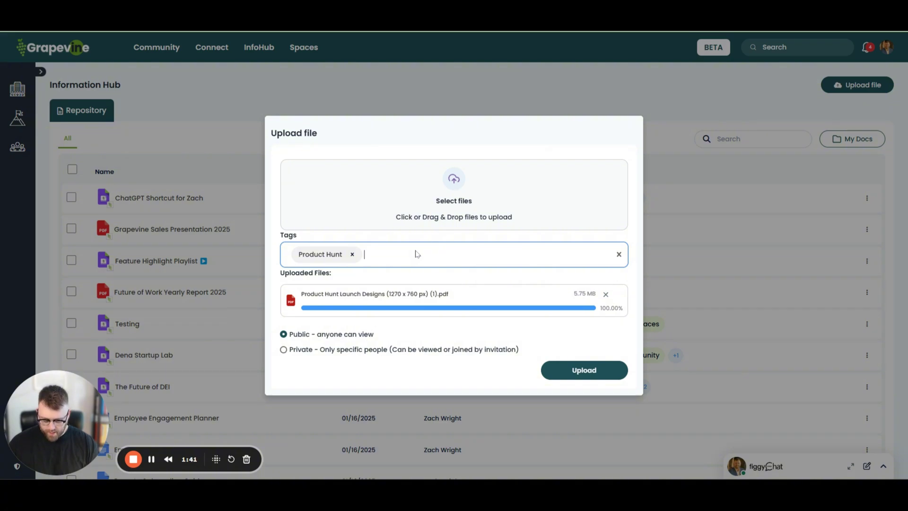
pyautogui.write('Grape')
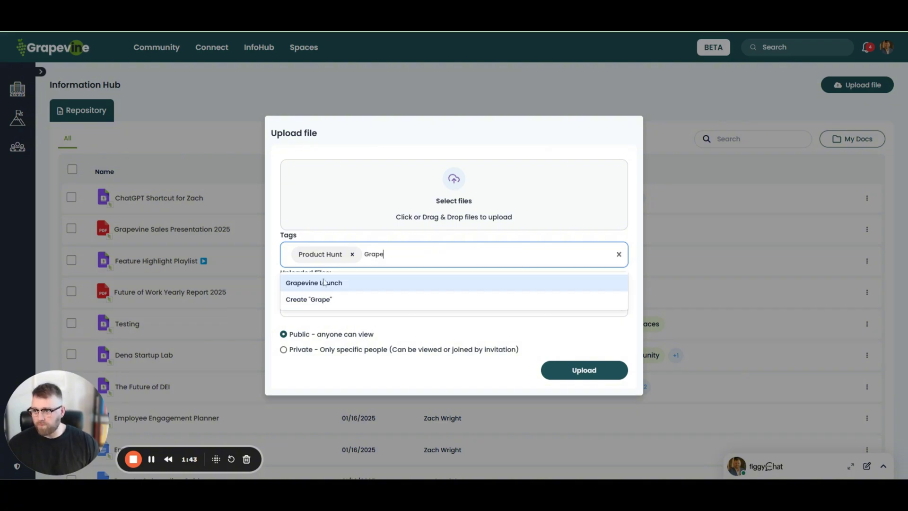
pyautogui.press('Return')
pyautogui.write('Marketing')
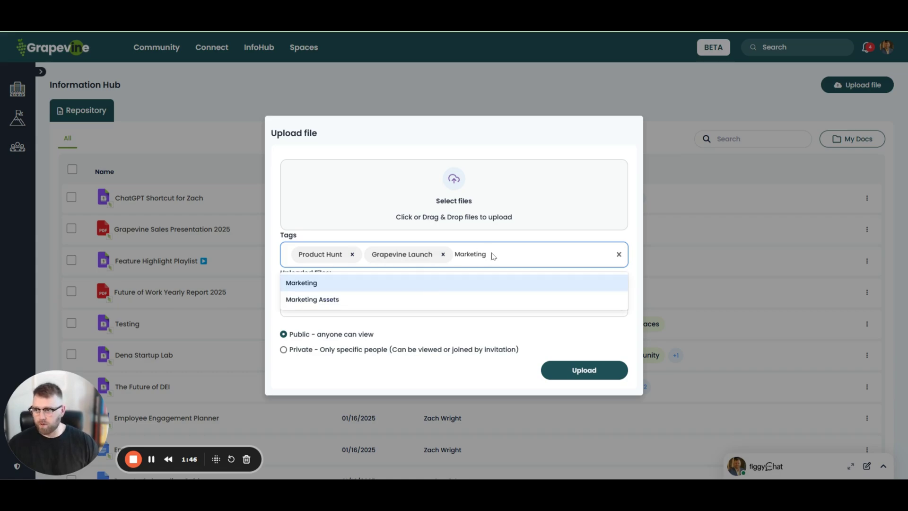
pyautogui.click(371, 285)
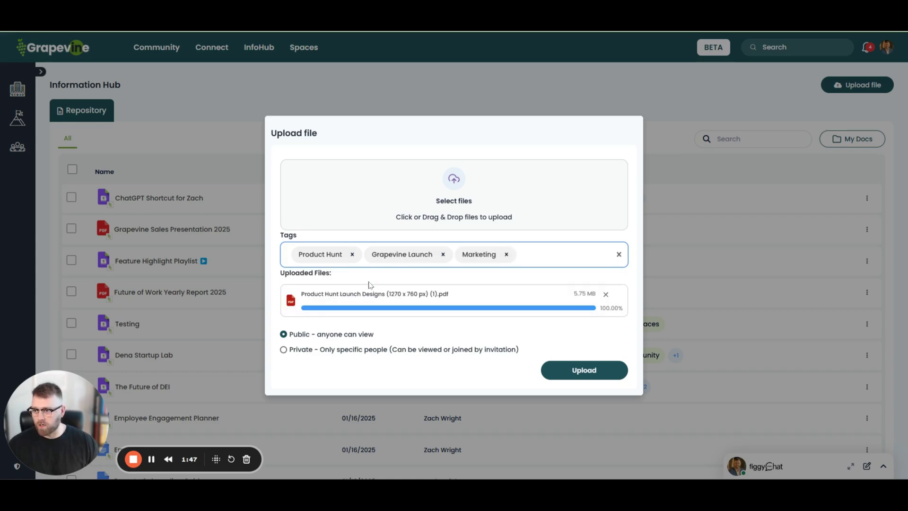
pyautogui.click(284, 351)
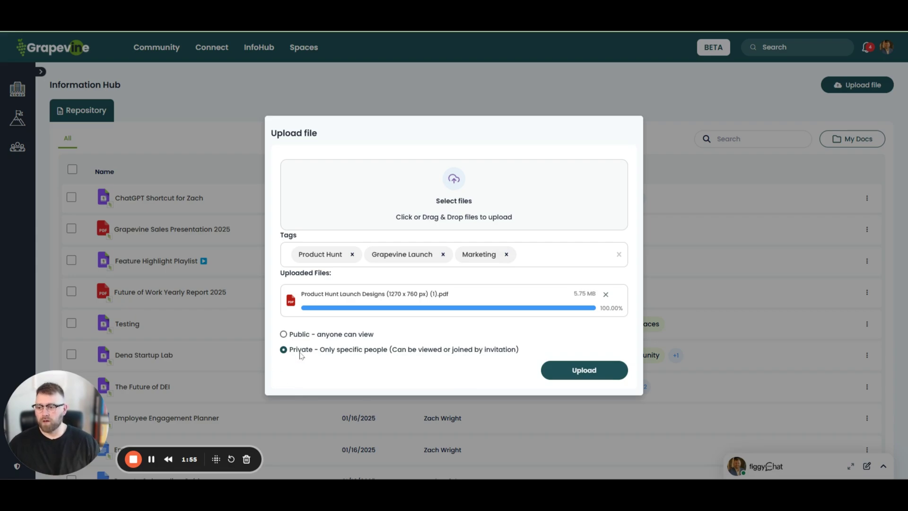
pyautogui.click(582, 369)
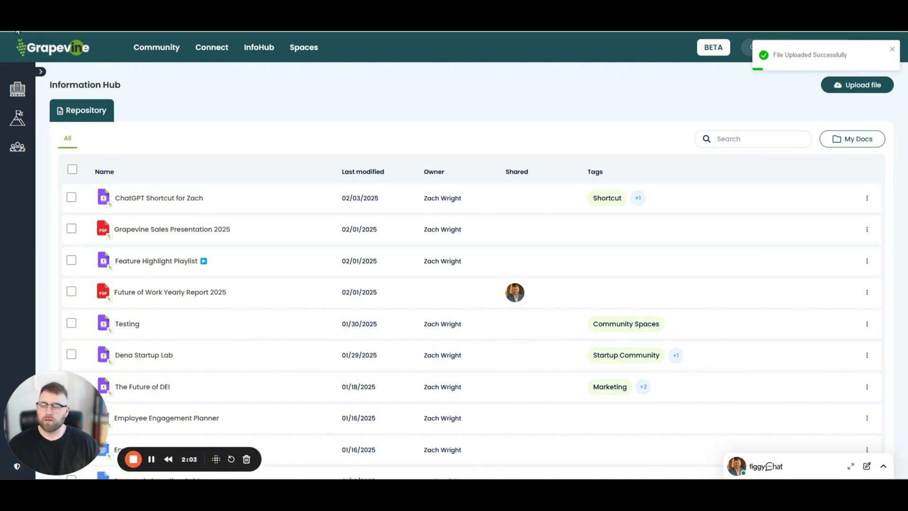
# Step: Replace the size and extension in the new PDF's name with '[PDF]' and save
pyautogui.press('F5')
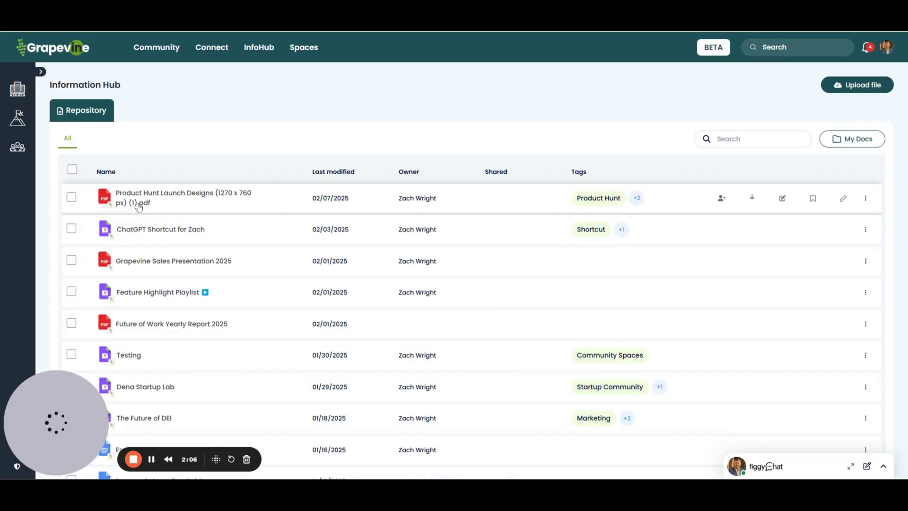
pyautogui.click(783, 198)
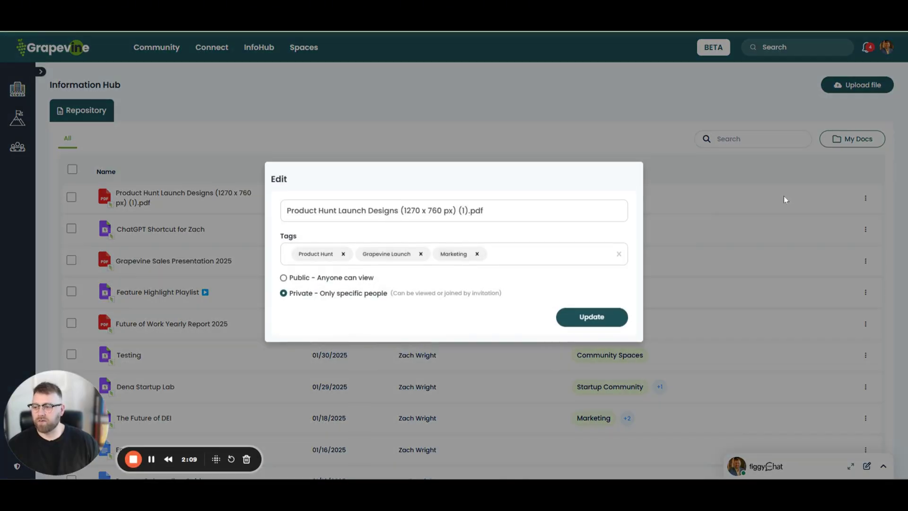
pyautogui.moveTo(400, 214); pyautogui.dragTo(558, 215)
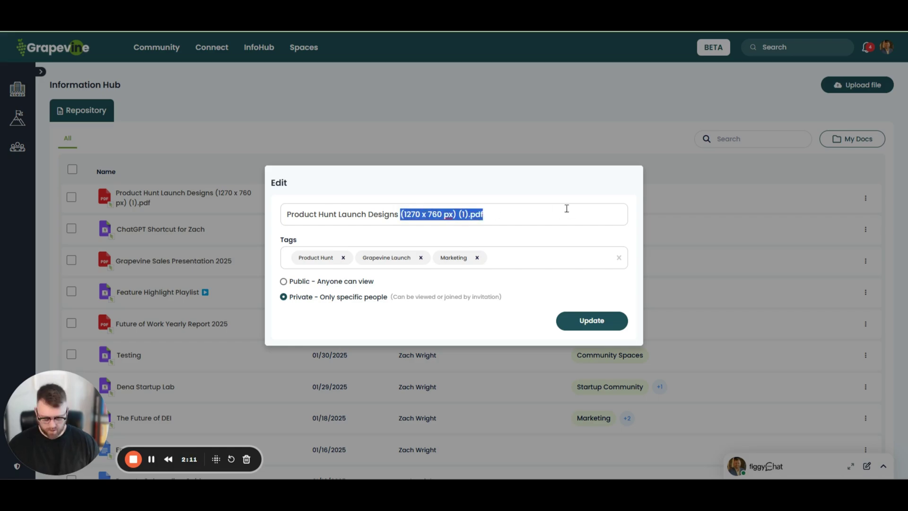
pyautogui.press('BackSpace')
pyautogui.write('[PDF')
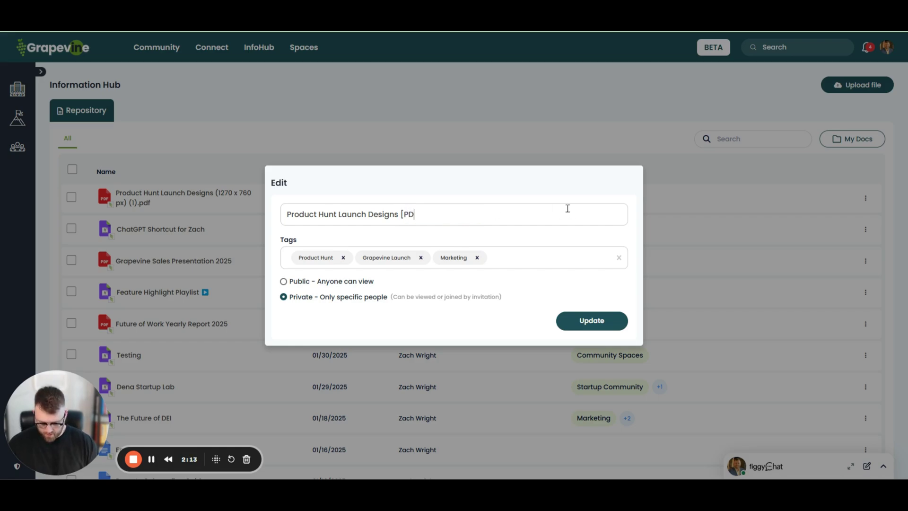
pyautogui.click(600, 319)
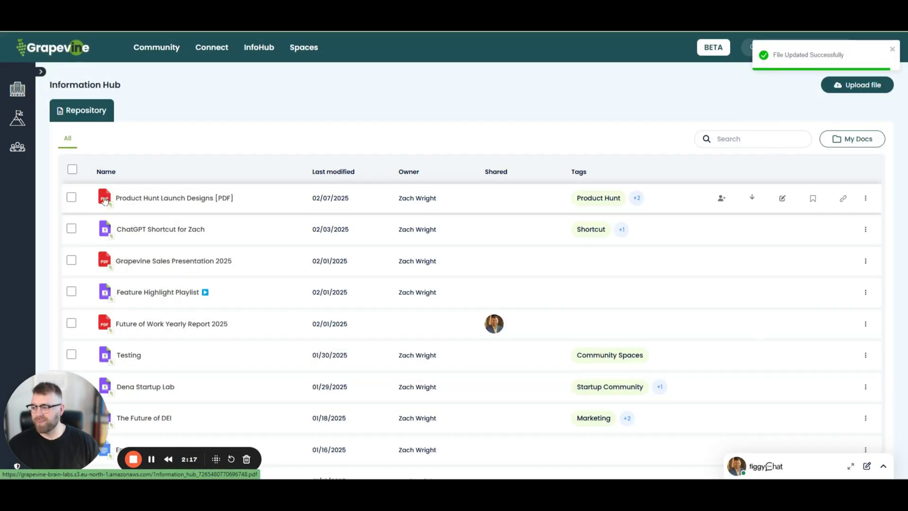
# Step: Share Product Hunt Launch Designs [PDF] with a teammate as Viewer, then open the file
pyautogui.click(721, 199)
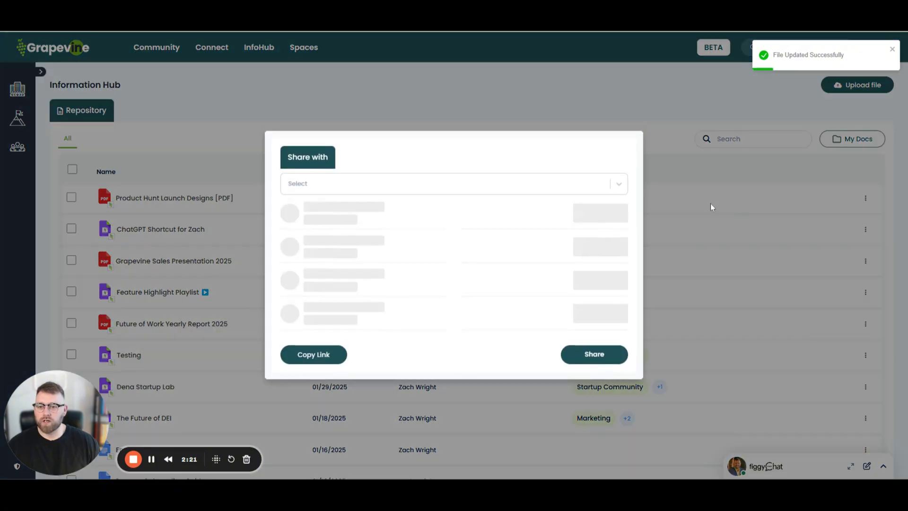
pyautogui.click(409, 192)
pyautogui.write('Saad')
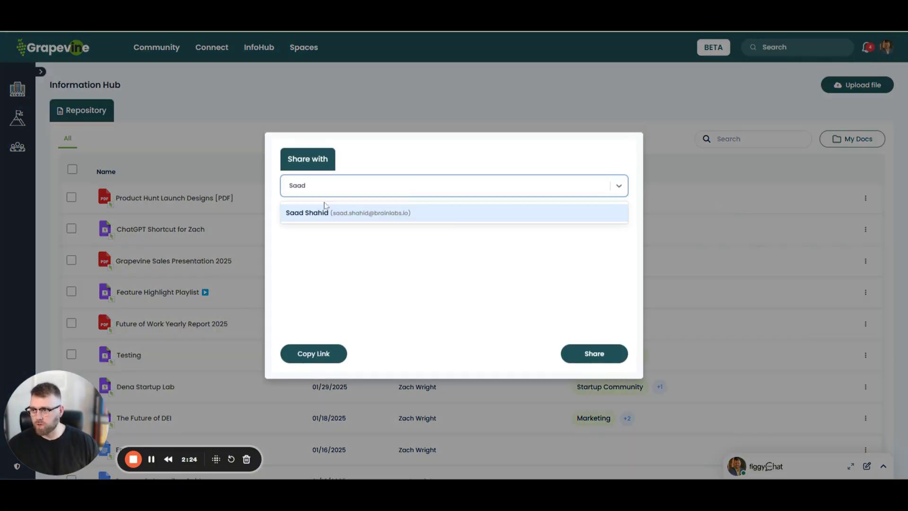
pyautogui.click(325, 214)
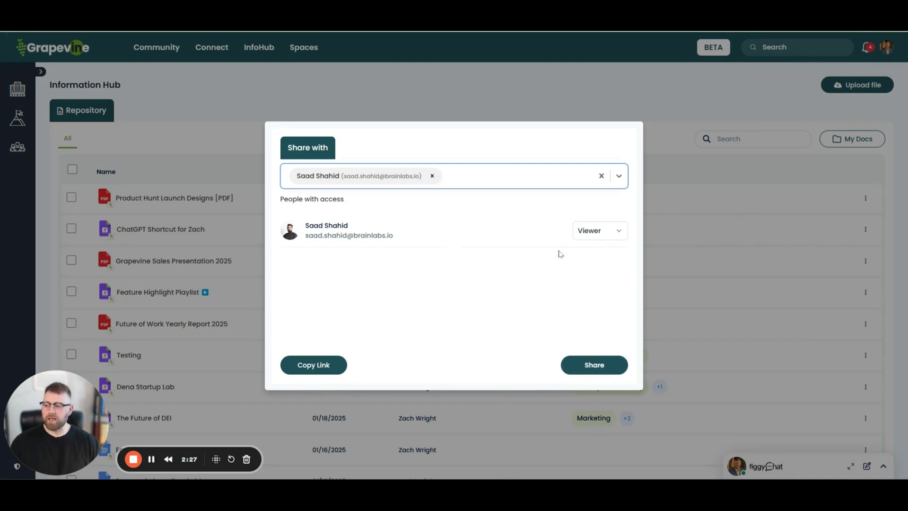
pyautogui.click(578, 363)
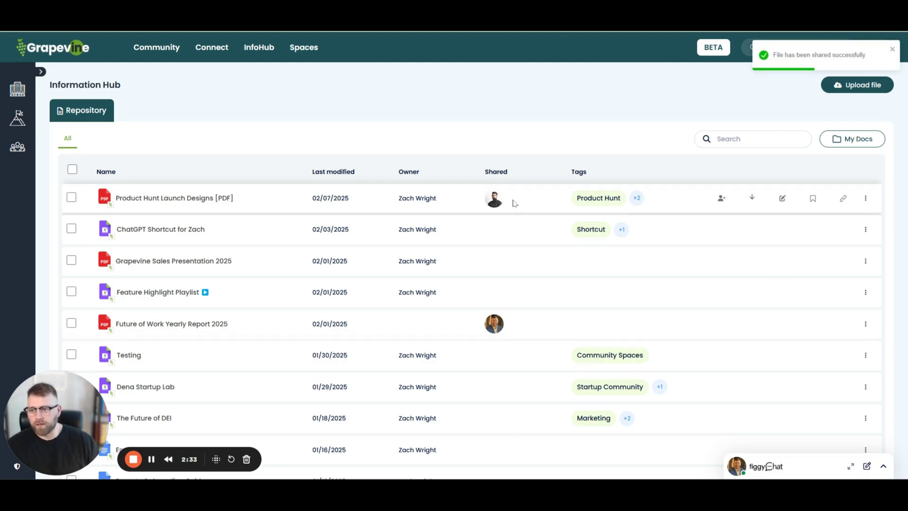
pyautogui.click(192, 199)
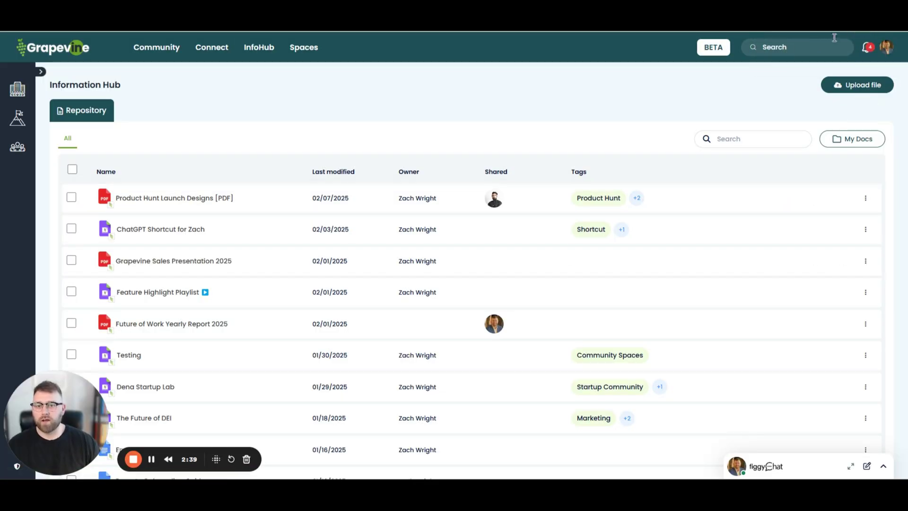
# Step: Open the downloaded Product Hunt PDF, scroll through its pages, then close it
pyautogui.click(860, 32)
pyautogui.click(762, 49)
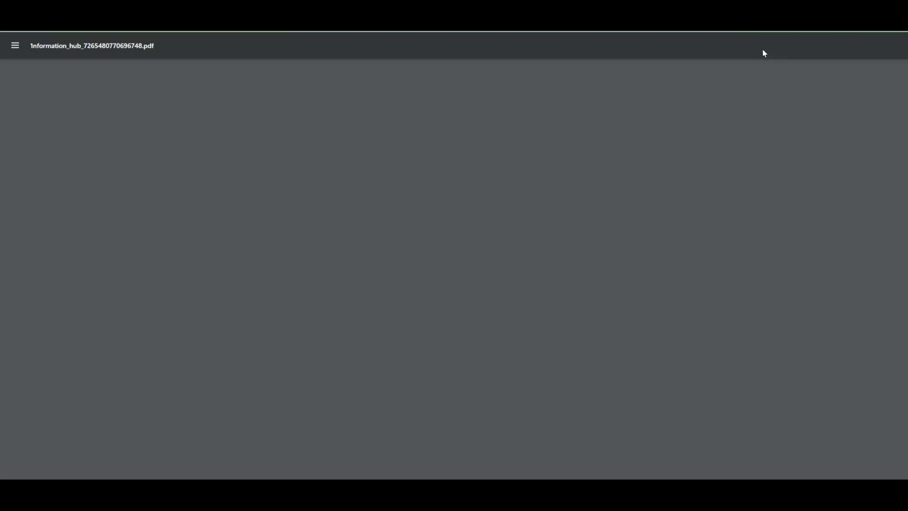
pyautogui.scroll(-17, 294, 181)
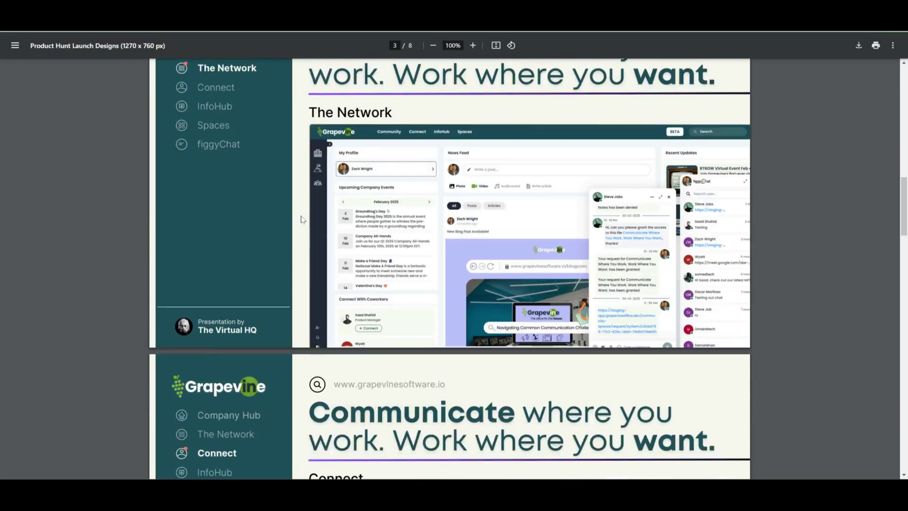
pyautogui.scroll(-9, 287, 297)
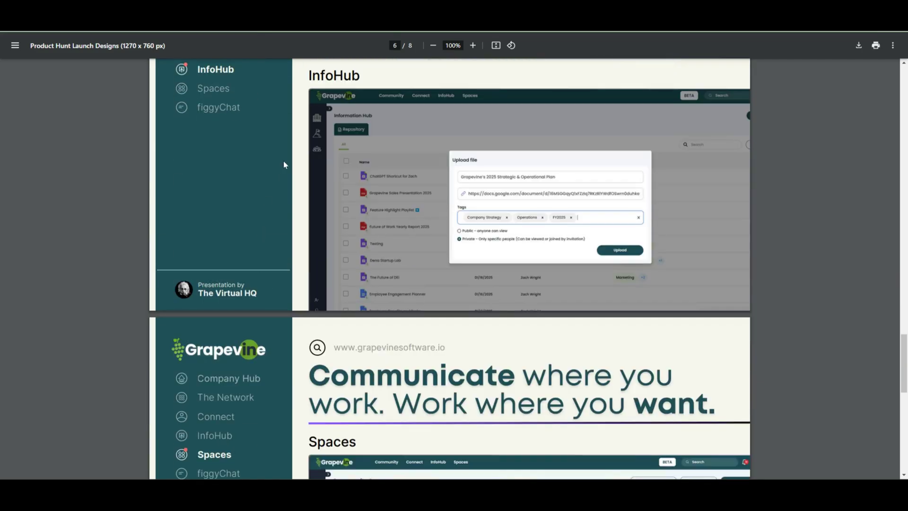
pyautogui.hotkey('ctrl', 'w')
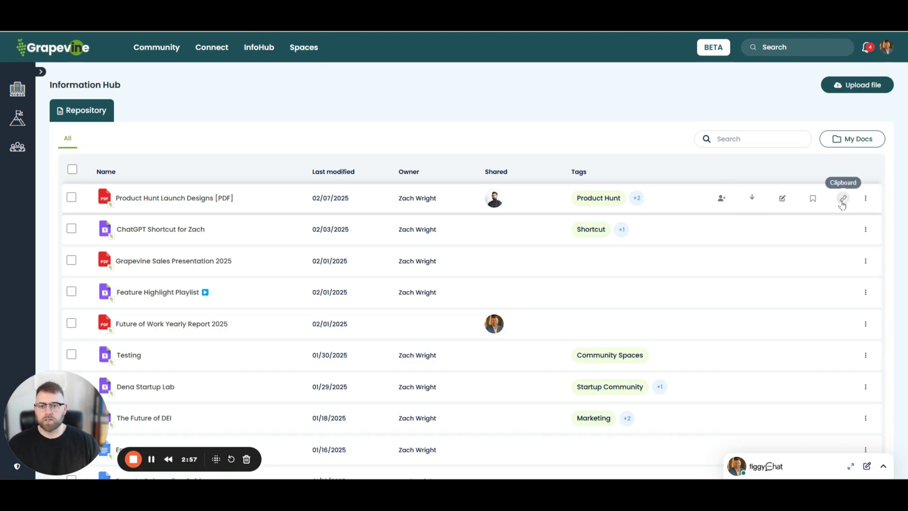
# Step: Load the copied Product Hunt Launch Designs link in a new tab and request access
pyautogui.click(842, 199)
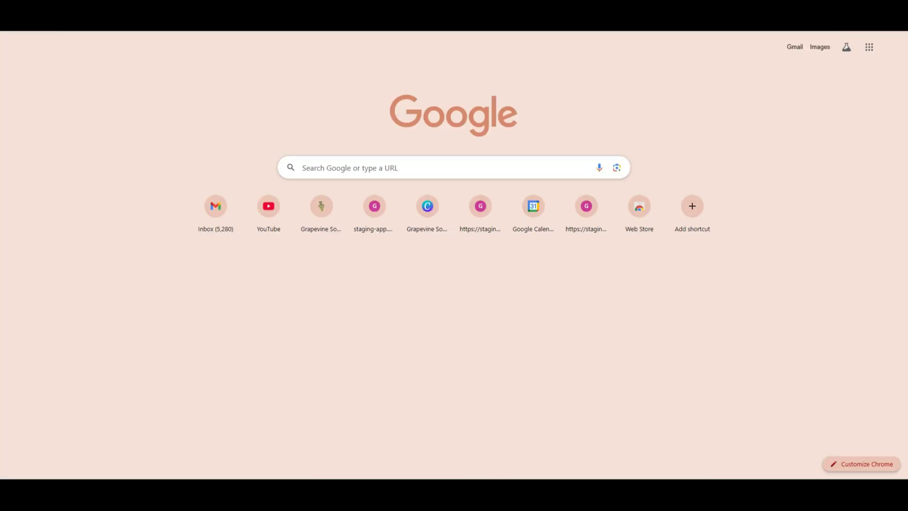
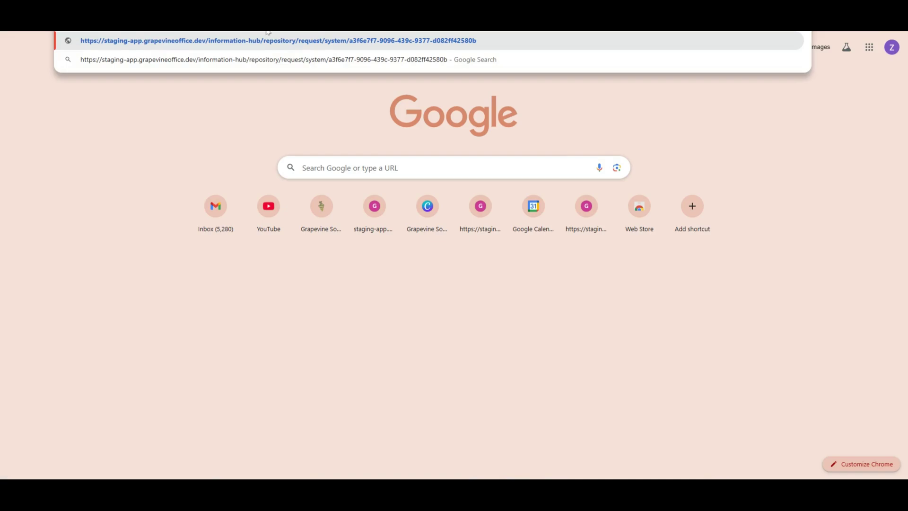
pyautogui.press('Return')
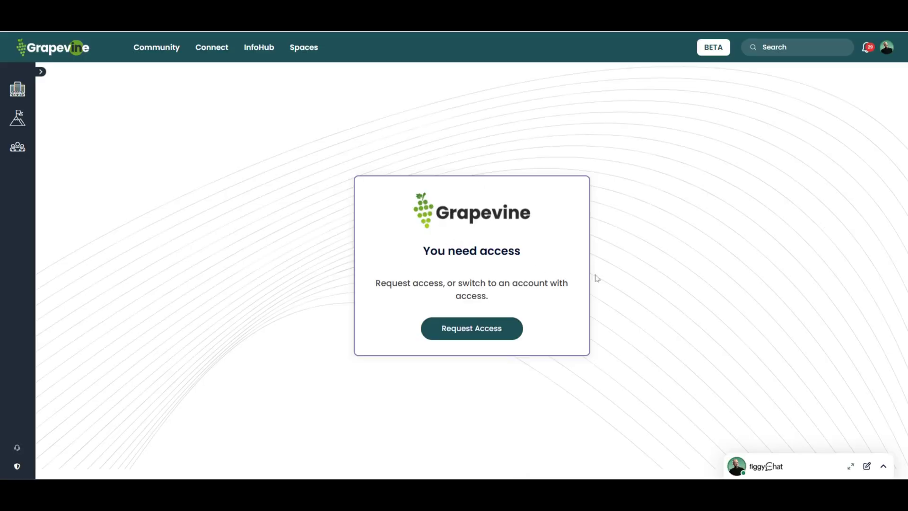
pyautogui.click(463, 333)
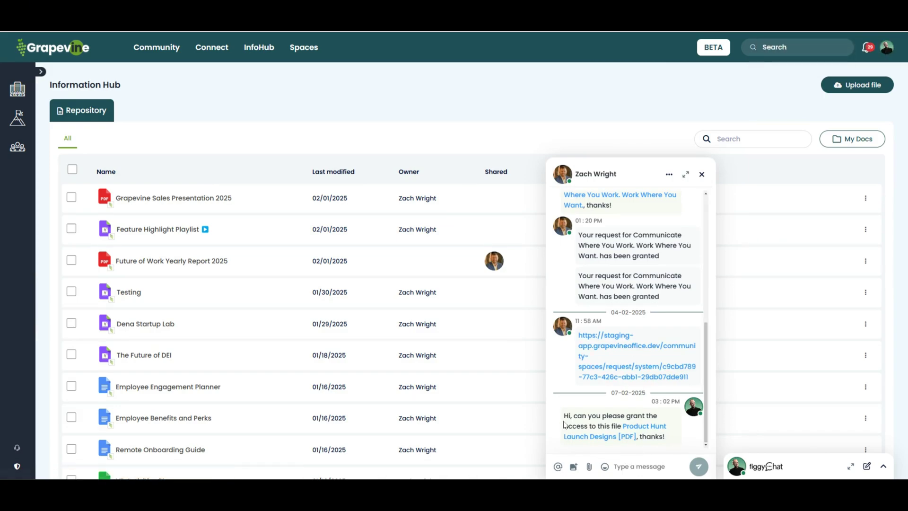
# Step: From the requester's chat, approve access to Product Hunt Launch Designs [PDF] with the Viewer role
pyautogui.moveTo(564, 418); pyautogui.dragTo(670, 443)
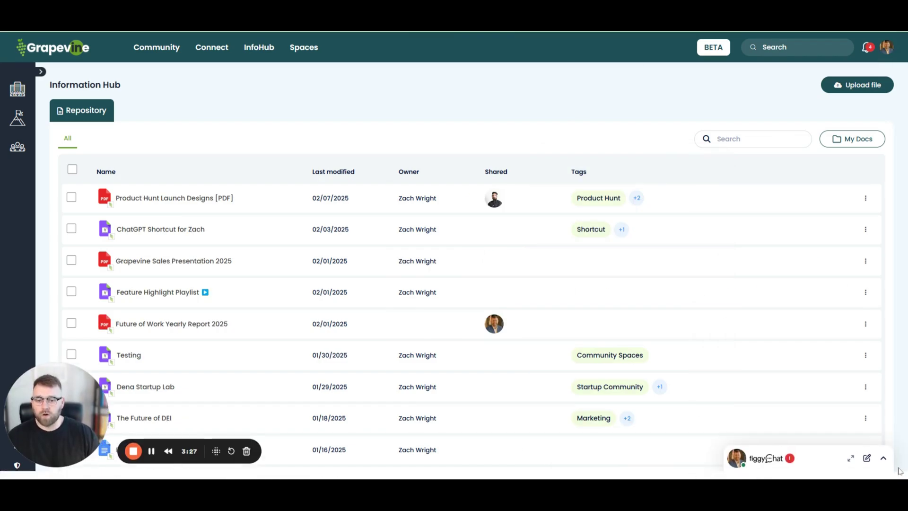
pyautogui.click(882, 458)
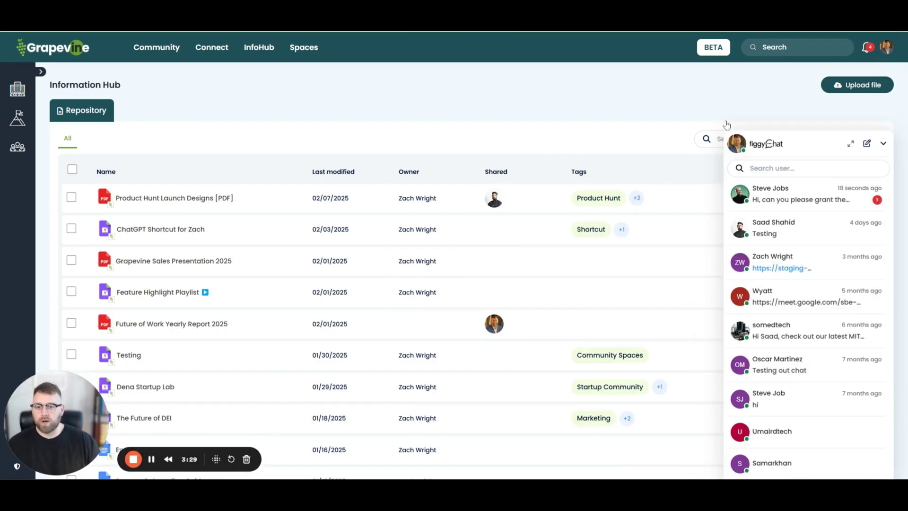
pyautogui.click(793, 197)
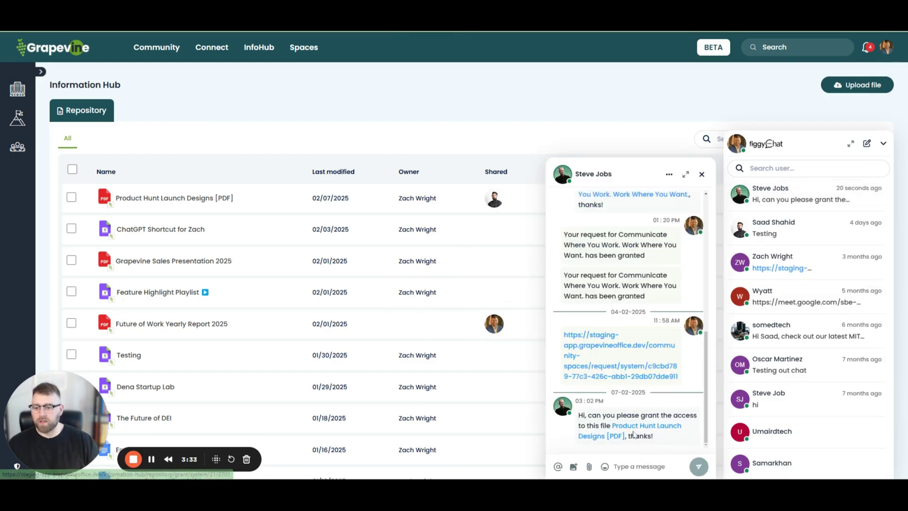
pyautogui.click(635, 431)
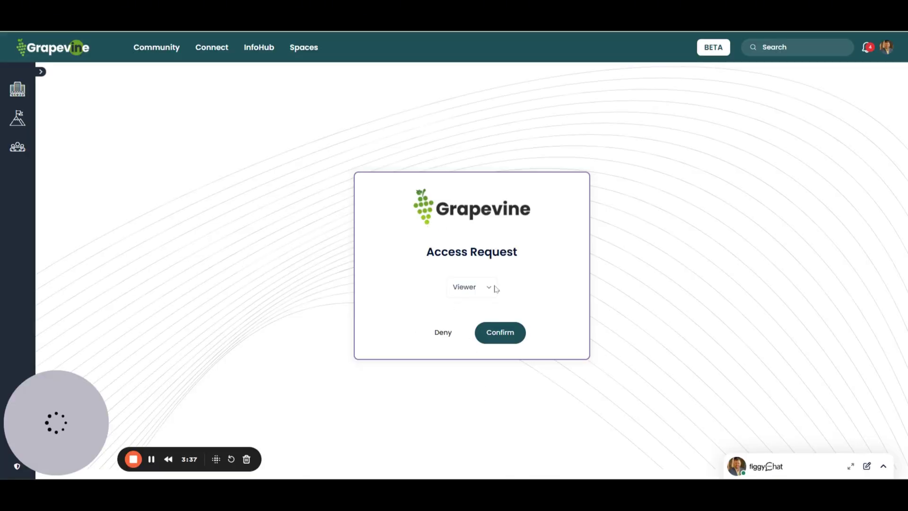
pyautogui.click(490, 289)
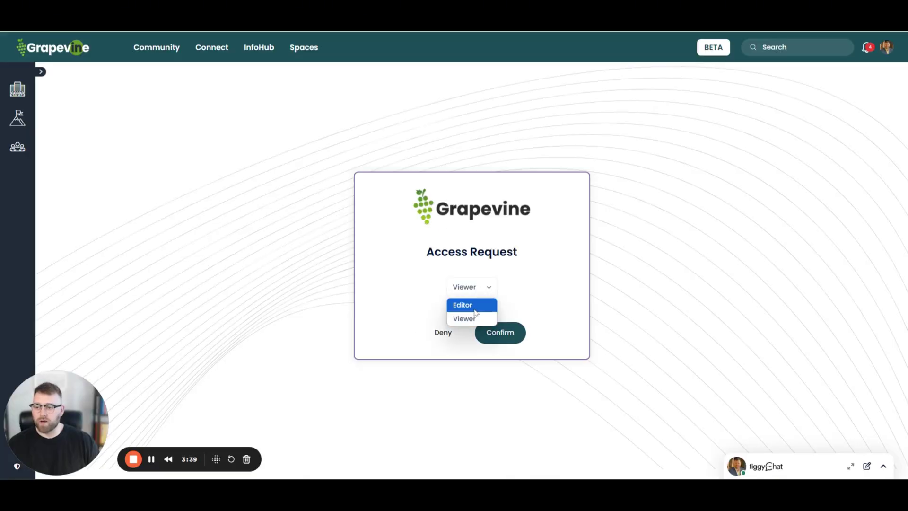
pyautogui.click(429, 305)
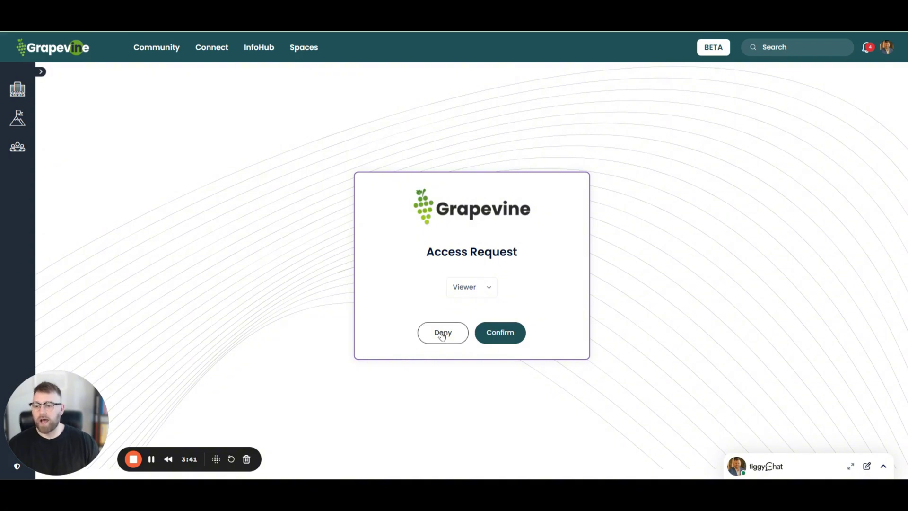
pyautogui.click(514, 335)
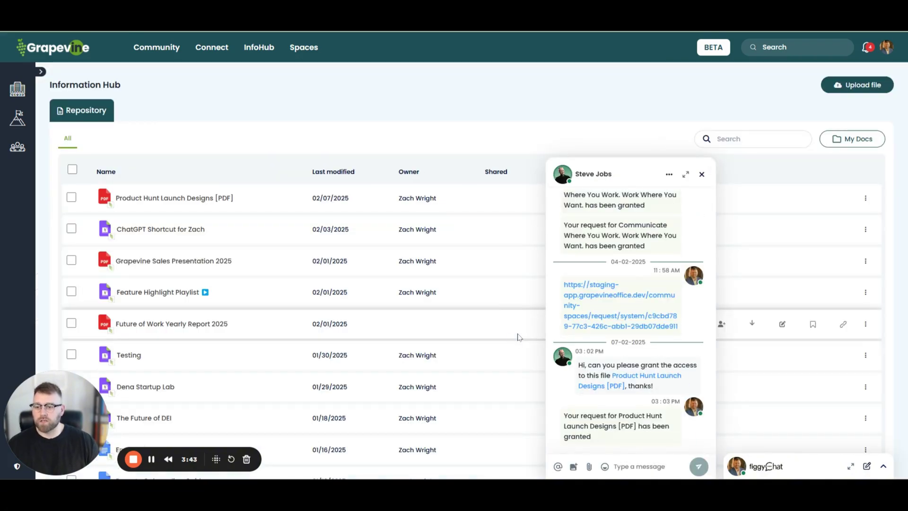
pyautogui.moveTo(566, 414); pyautogui.dragTo(604, 440)
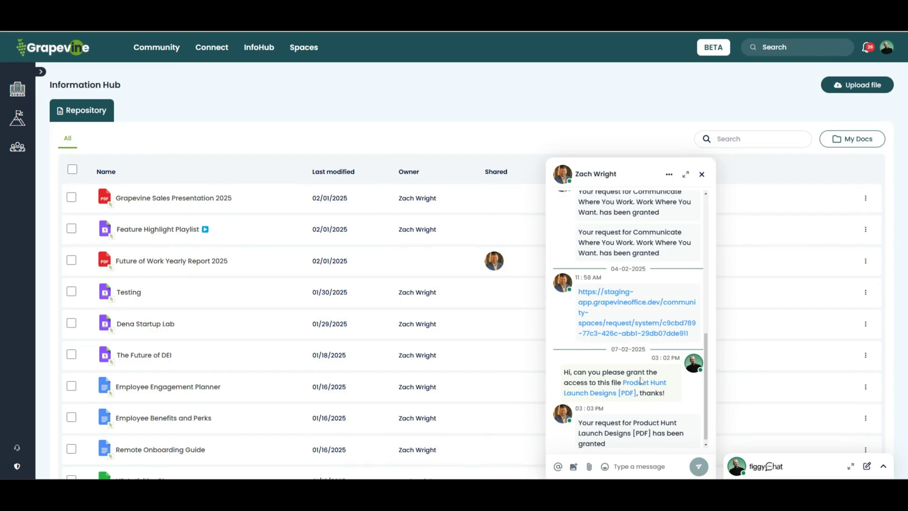
# Step: Open the shared file from the teammate's list, check its actions, then bookmark it
pyautogui.click(640, 383)
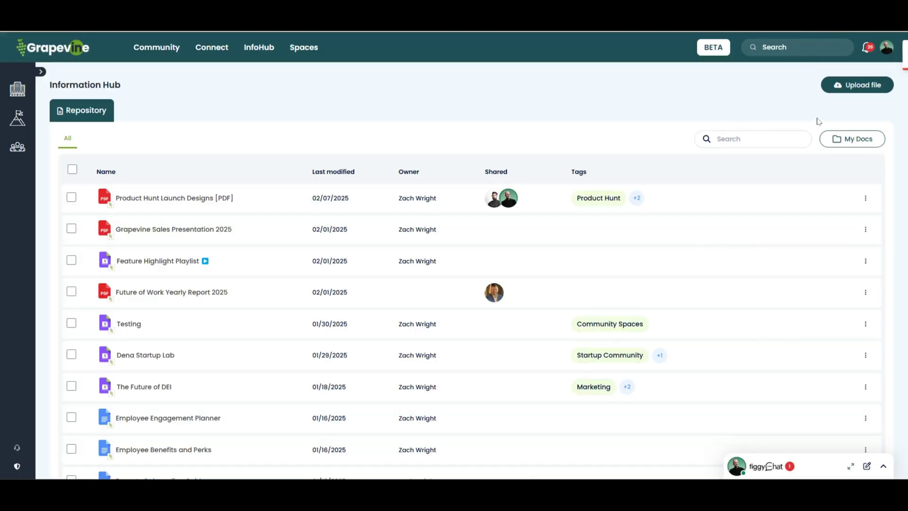
pyautogui.click(181, 198)
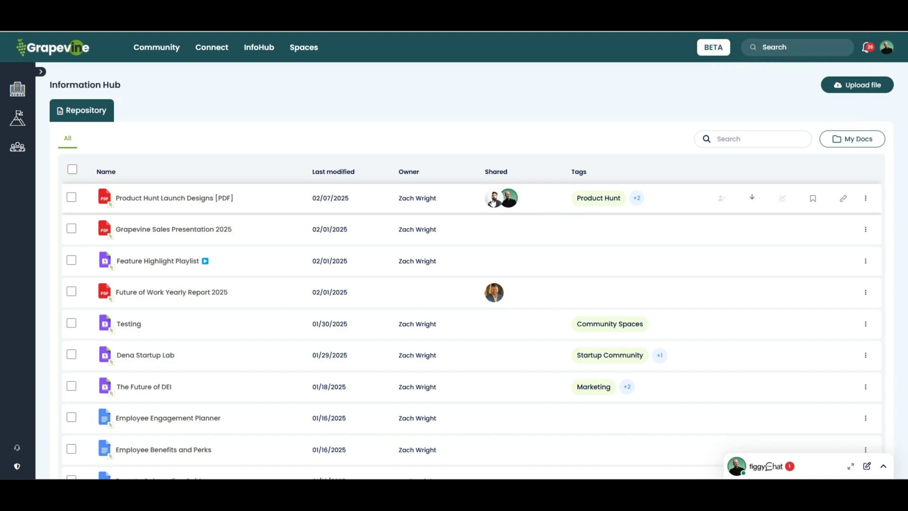
pyautogui.click(866, 198)
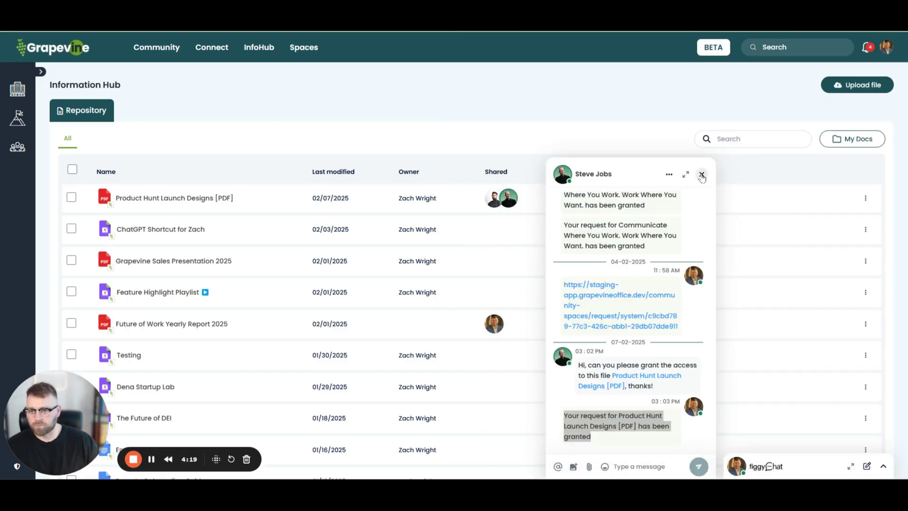
pyautogui.click(702, 174)
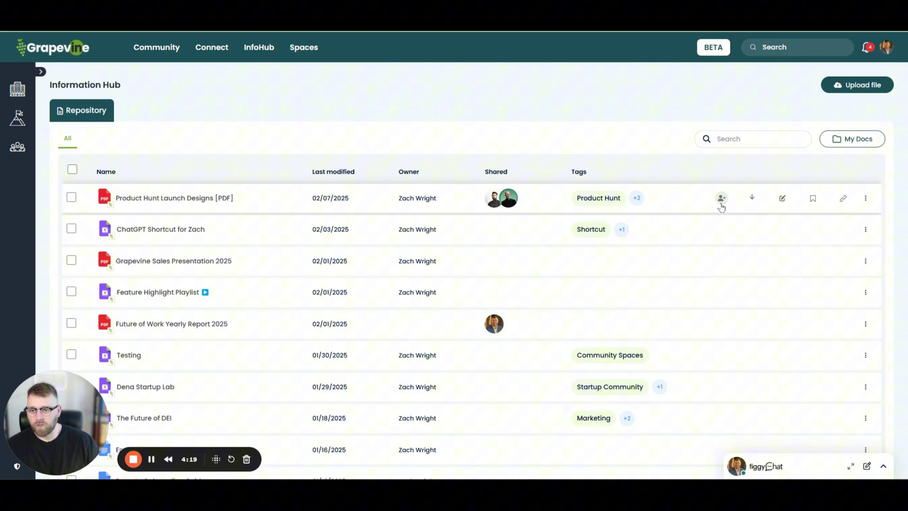
pyautogui.click(813, 199)
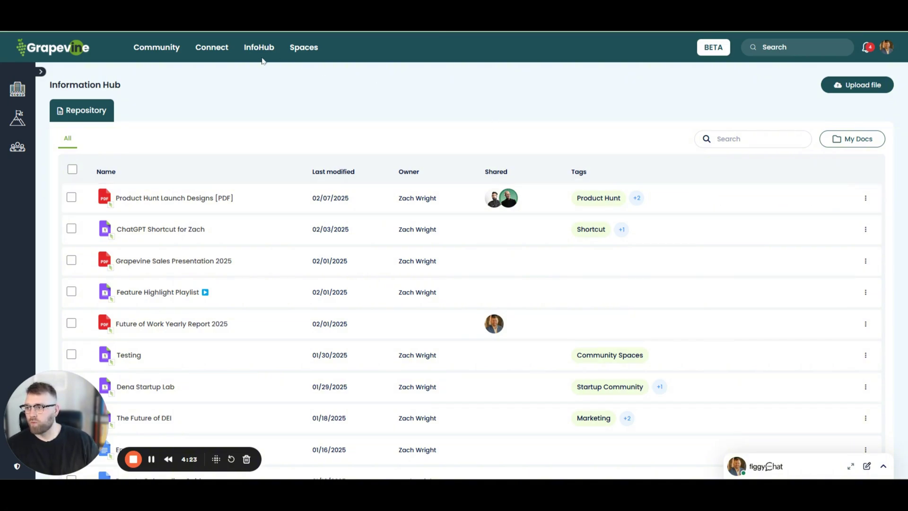
# Step: Go to Community and show the bookmarked files from the search panel
pyautogui.click(148, 48)
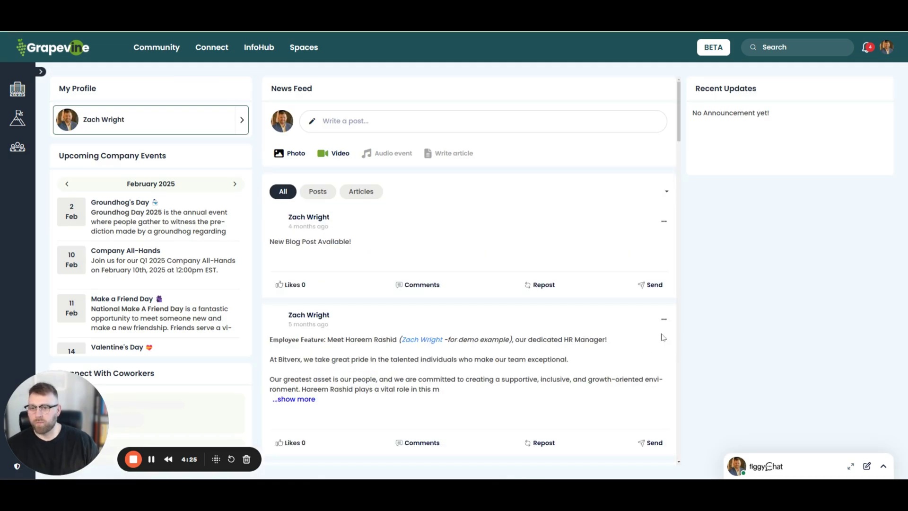
pyautogui.scroll(-1, 469, 235)
pyautogui.scroll(1, 469, 235)
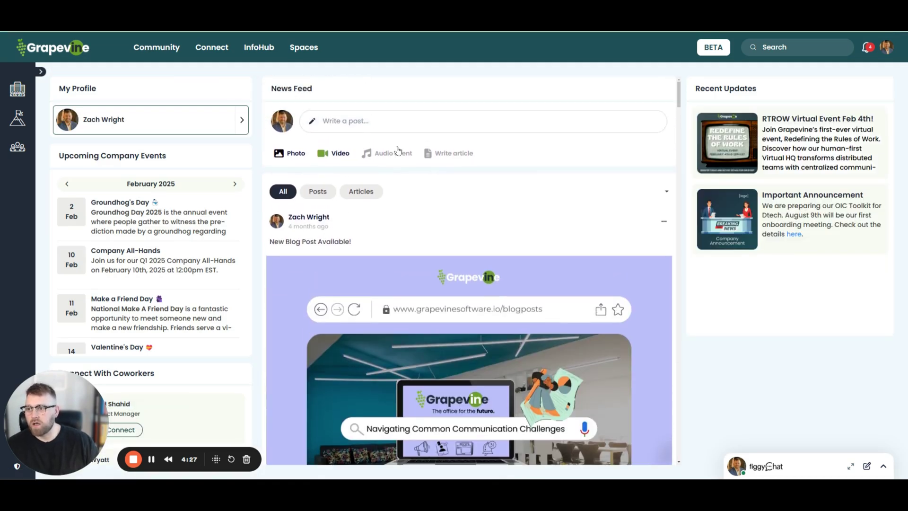
pyautogui.click(822, 53)
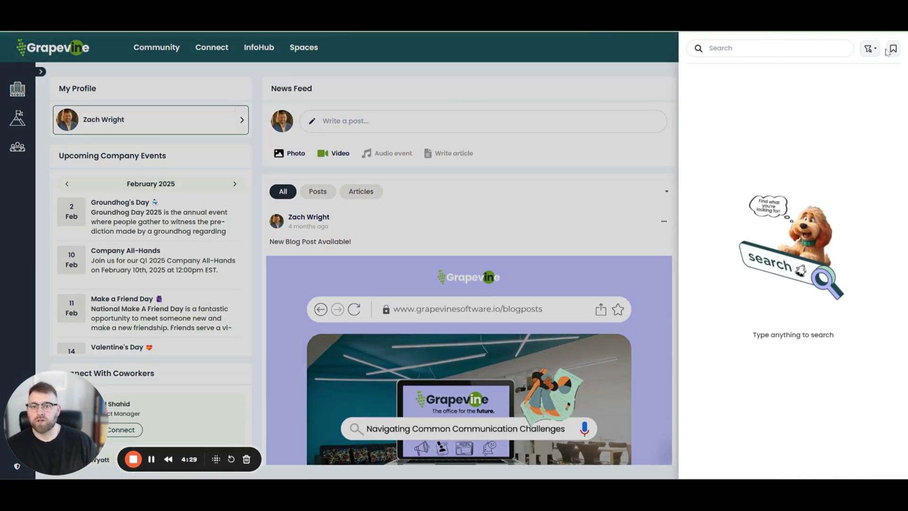
pyautogui.click(874, 50)
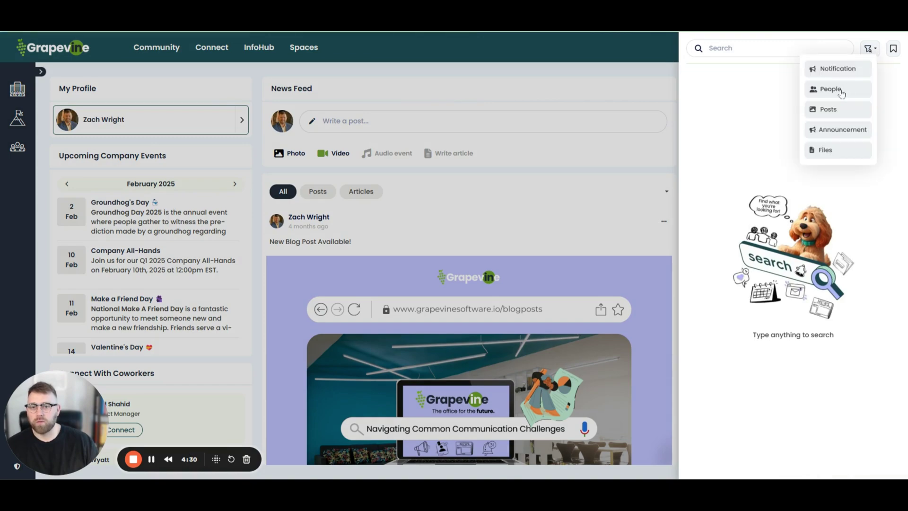
pyautogui.click(893, 49)
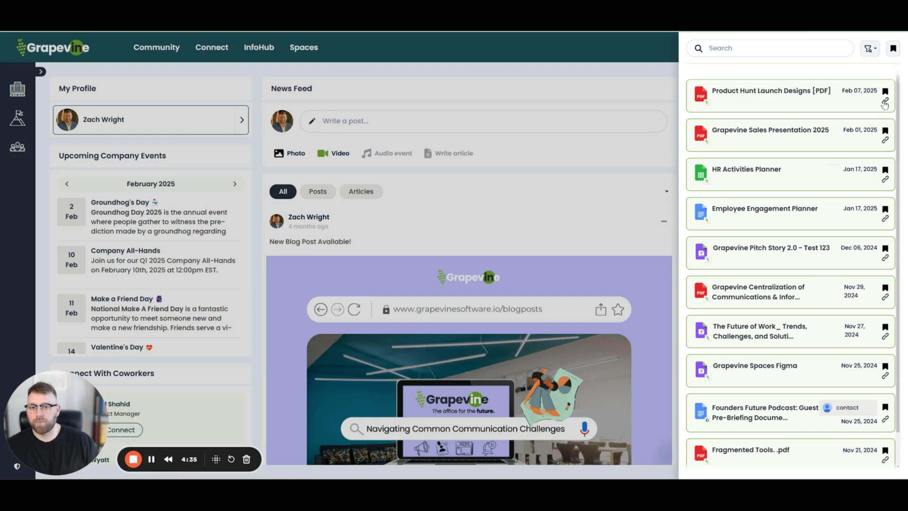
pyautogui.scroll(-1, 869, 123)
pyautogui.scroll(1, 869, 123)
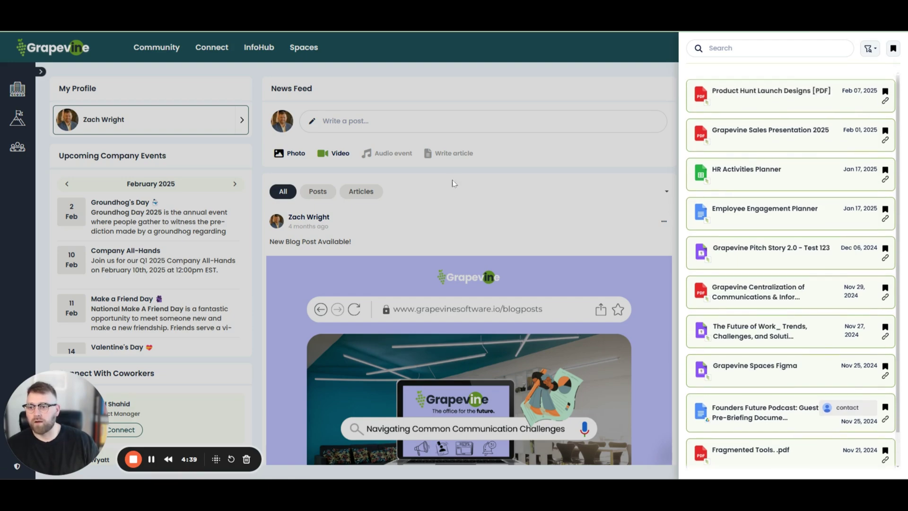
# Step: Insert the PDF's link into a new post with the title 'Product Launch Media'
pyautogui.click(480, 128)
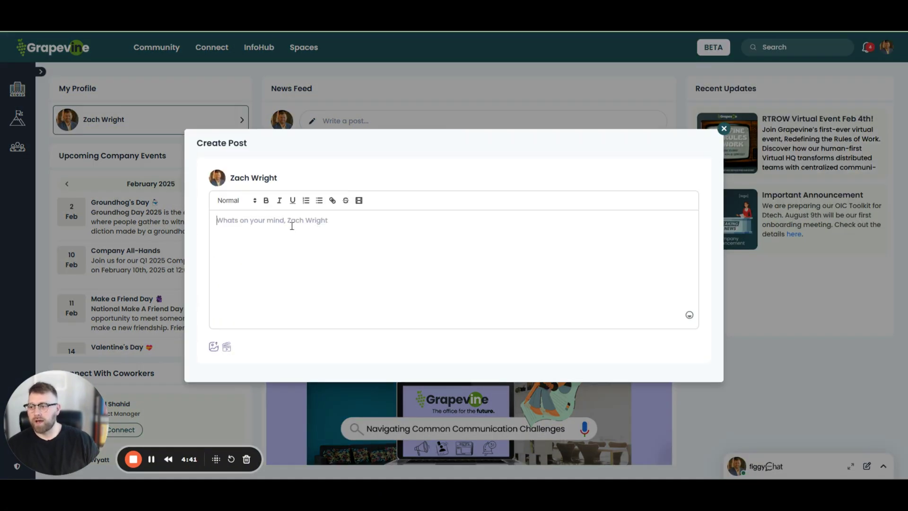
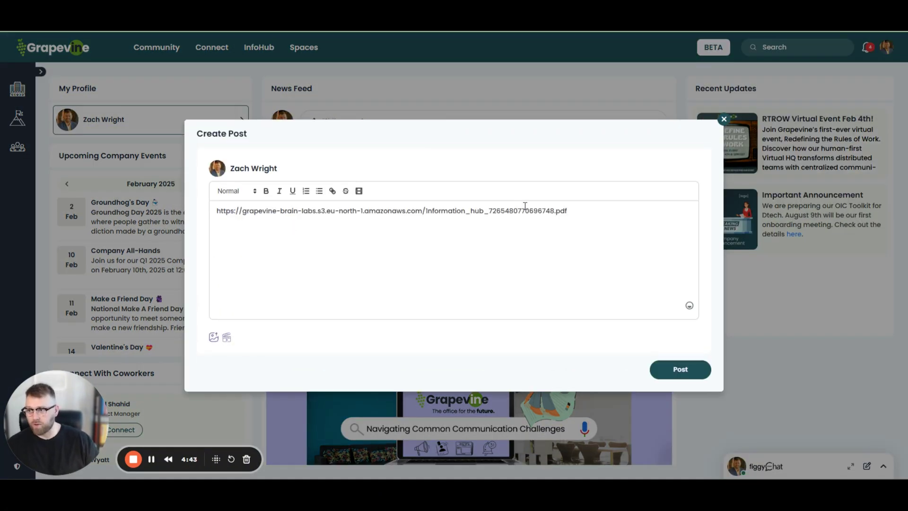
pyautogui.hotkey('ctrl', 'z')
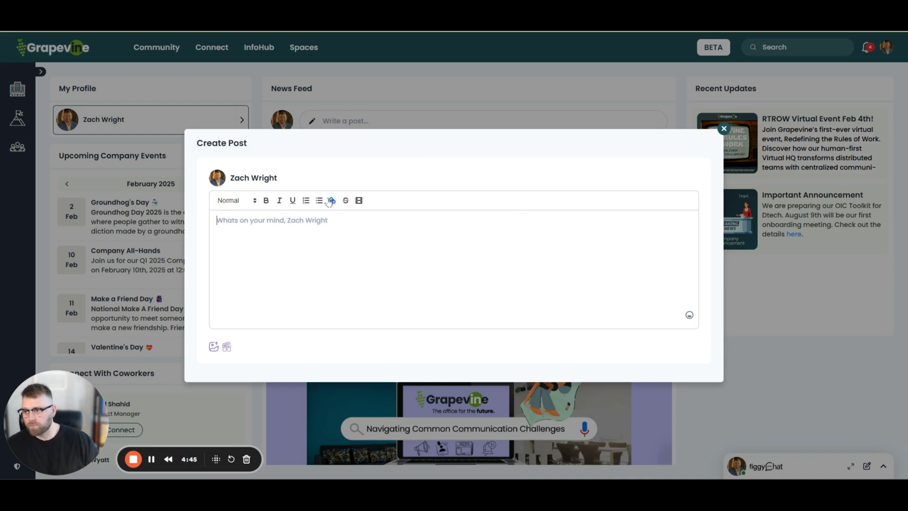
pyautogui.click(332, 200)
pyautogui.click(379, 276)
pyautogui.hotkey('ctrl', 'v')
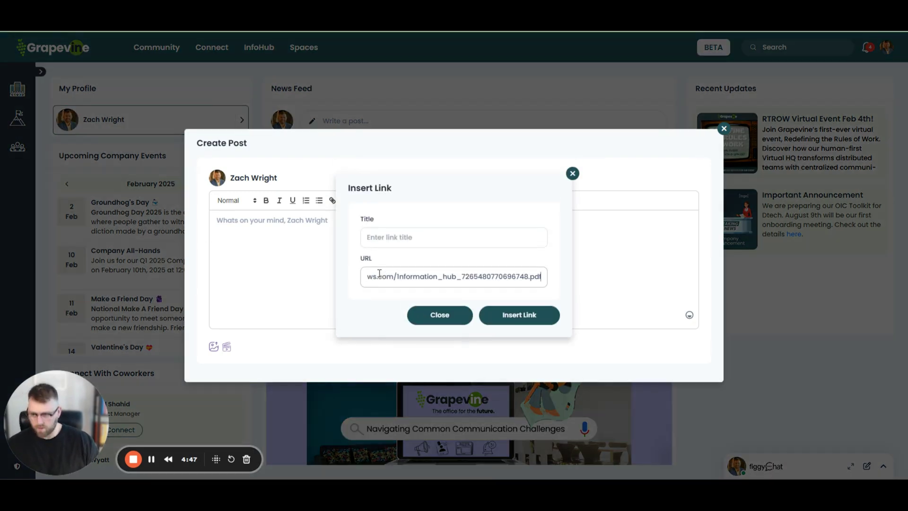
pyautogui.click(396, 238)
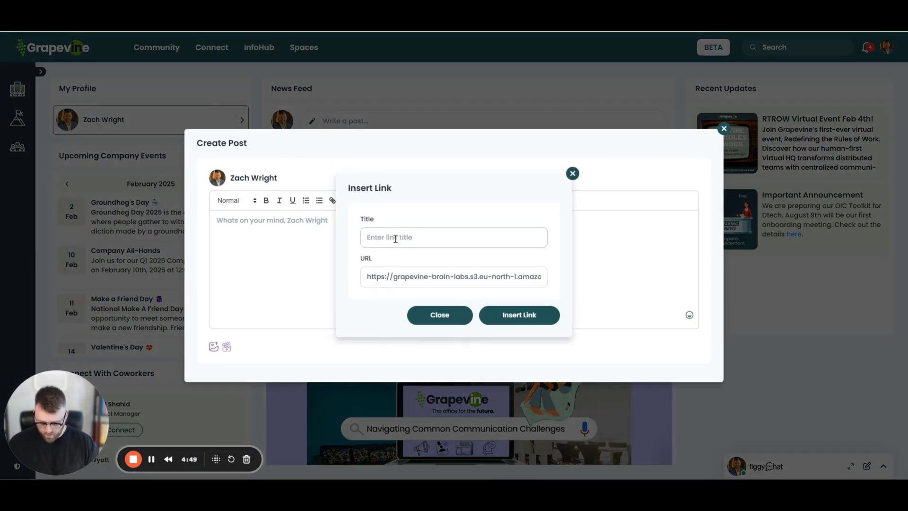
pyautogui.write('Product Lau')
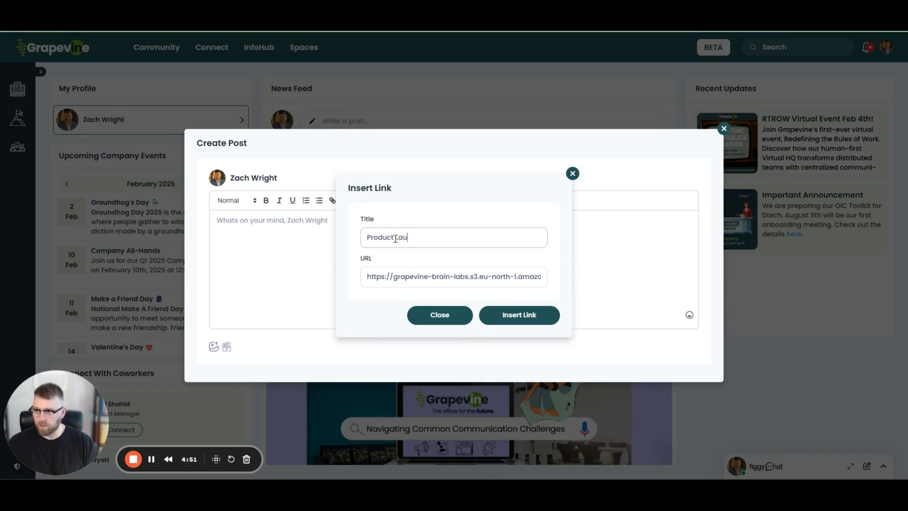
pyautogui.write('nch Media')
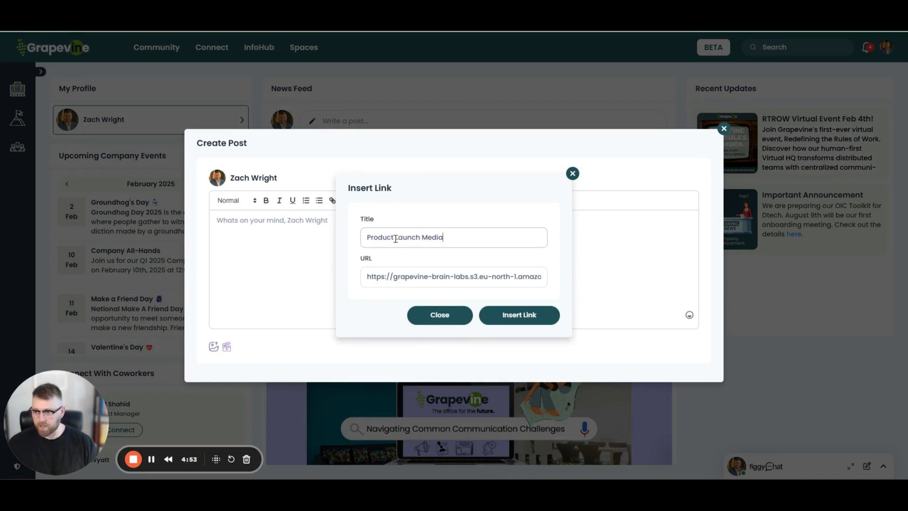
pyautogui.click(520, 316)
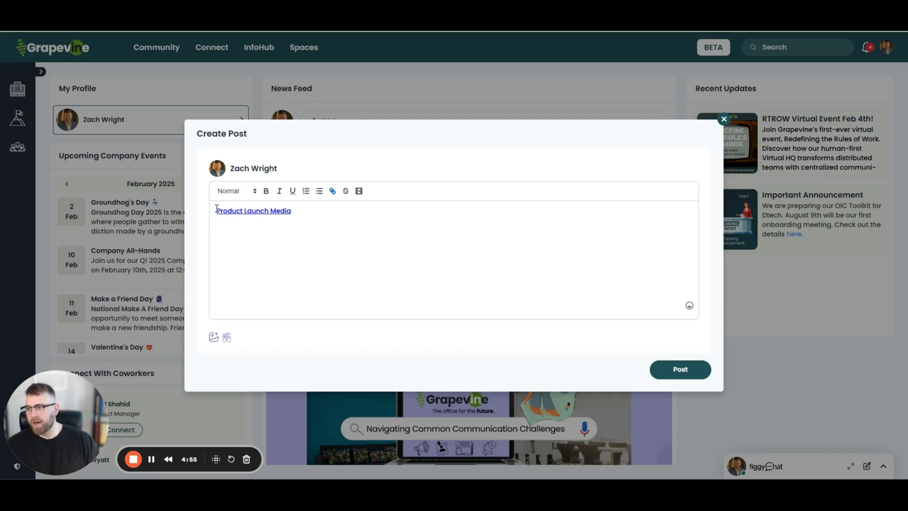
# Step: Add 'Hi team,' and the Tuesday February 12th, 2025 launch sentence, then bullet the link
pyautogui.click(216, 208)
pyautogui.press('Return')
pyautogui.press('Return')
pyautogui.click(241, 206)
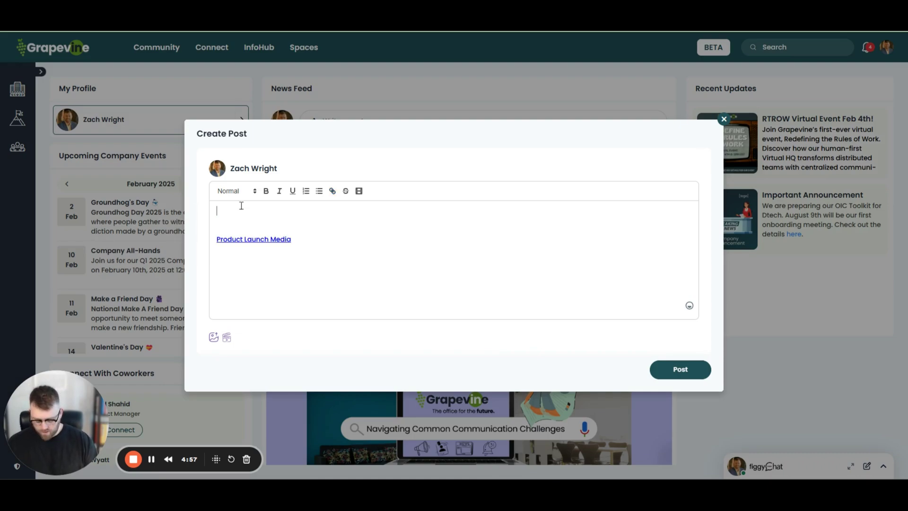
pyautogui.write('Hi team,')
pyautogui.press('Return')
pyautogui.press('Return')
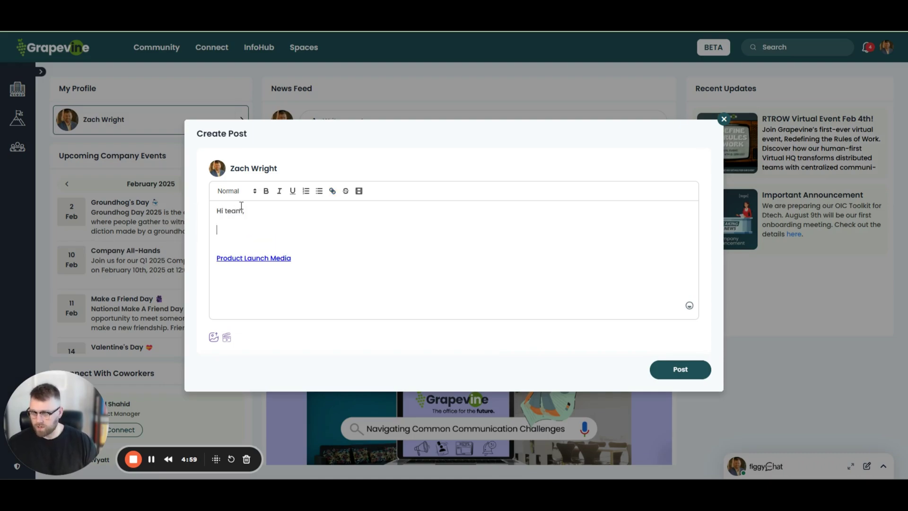
pyautogui.write('Check out the ')
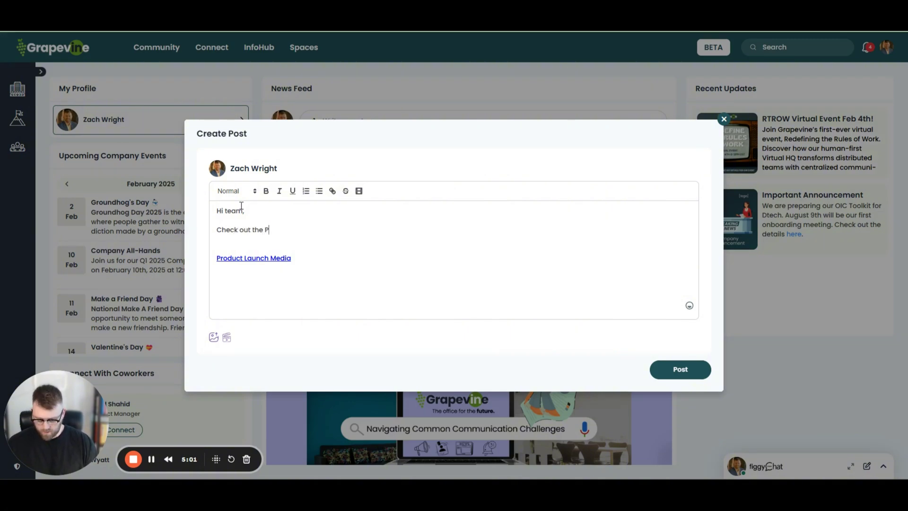
pyautogui.write('Product Hunt assets we will use when launch on')
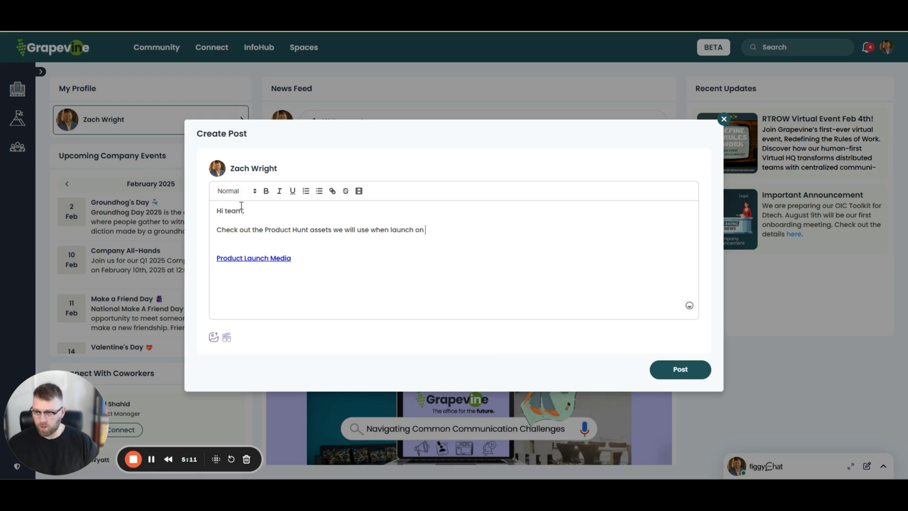
pyautogui.write('Tuesday February')
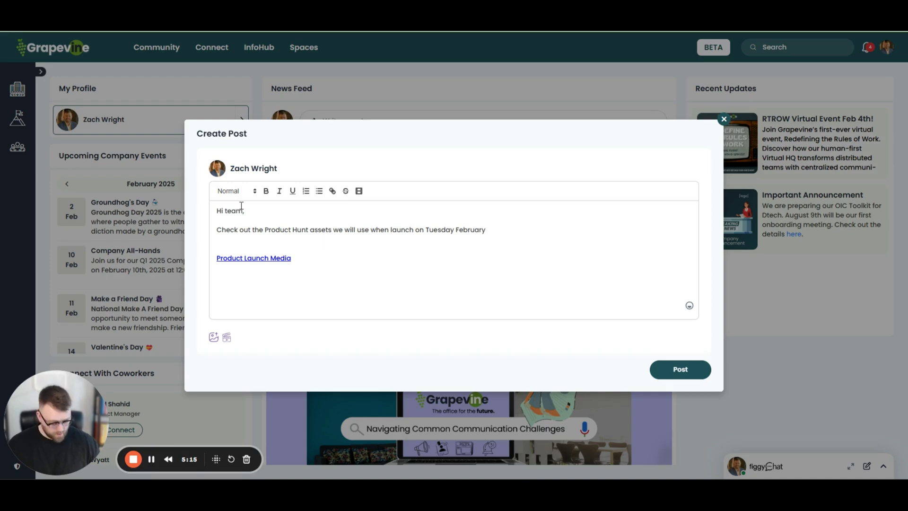
pyautogui.write(' 12th')
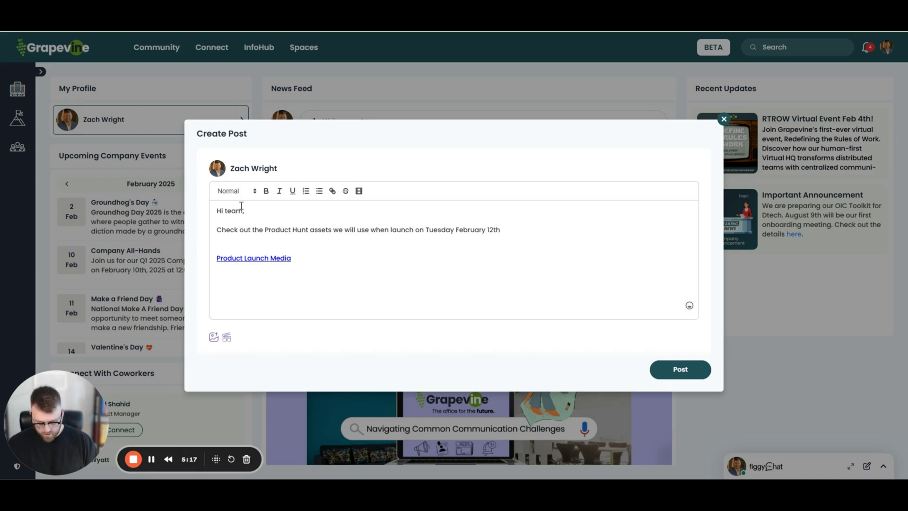
pyautogui.write(', 2025.')
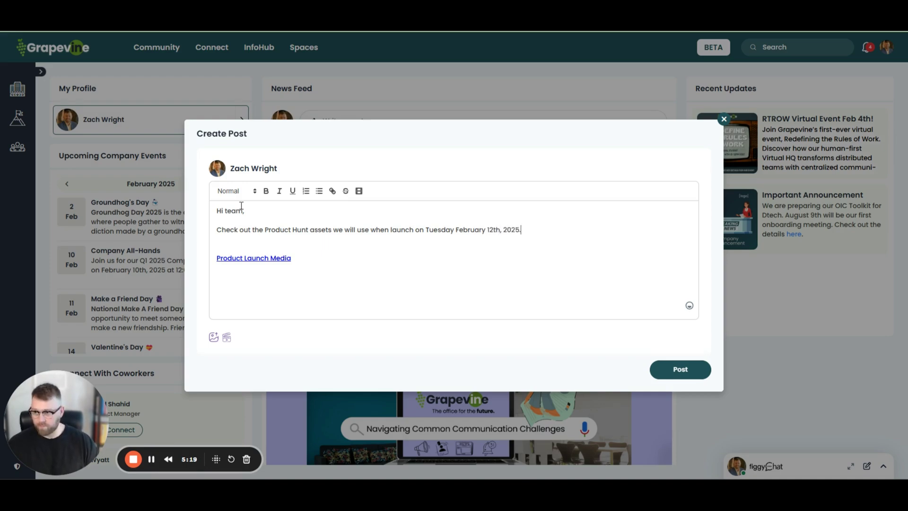
pyautogui.press('Delete')
pyautogui.press('Delete')
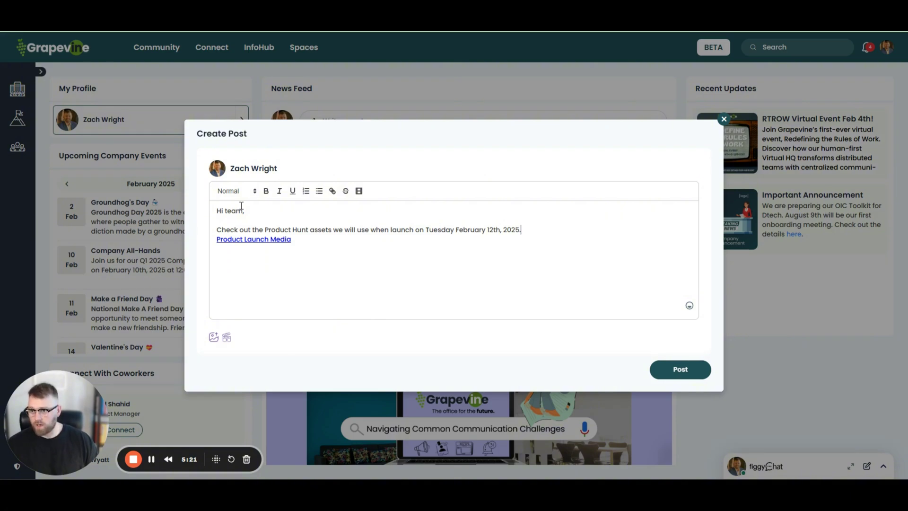
pyautogui.press('Right')
pyautogui.write('-')
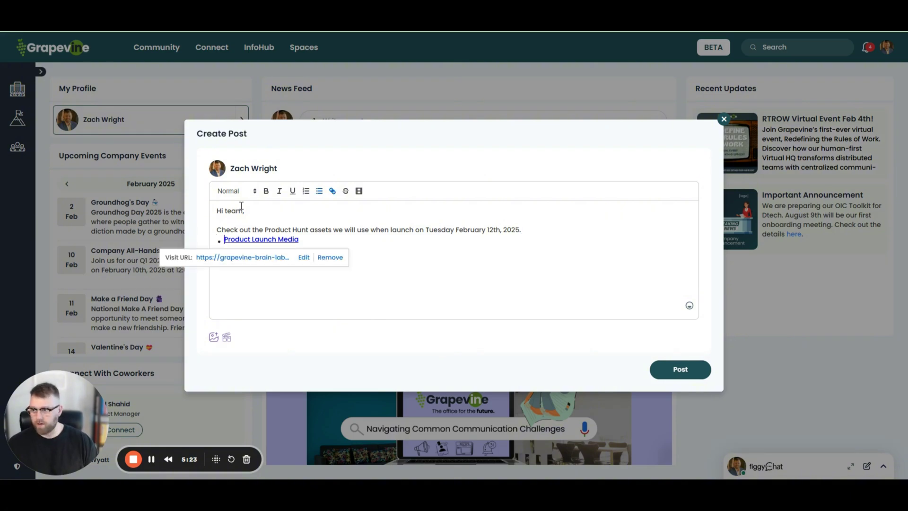
pyautogui.click(478, 270)
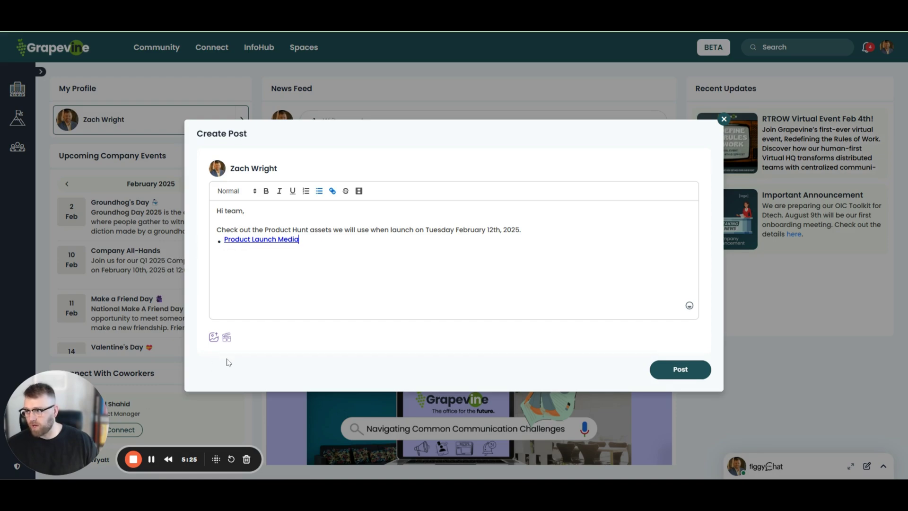
# Step: Attach the Product Hunt Launch Designs image to the post and publish it to the news feed
pyautogui.click(213, 338)
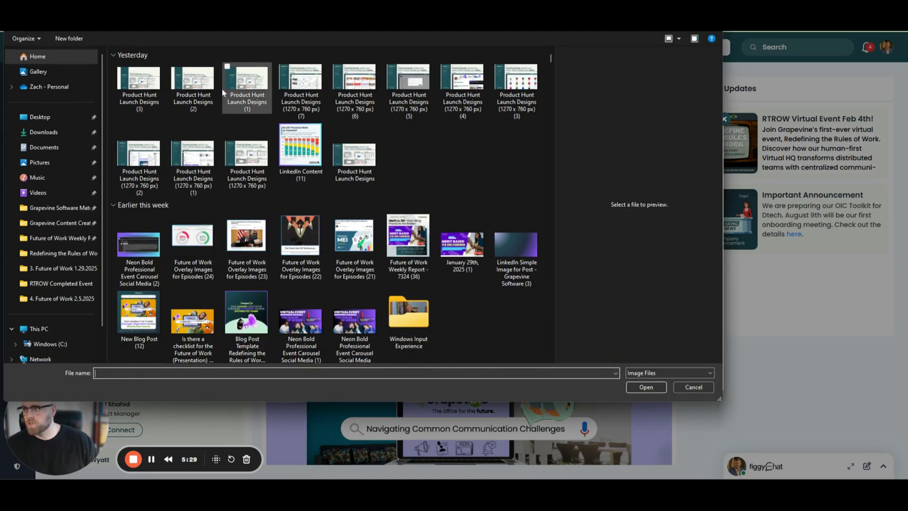
pyautogui.click(250, 163)
pyautogui.click(646, 387)
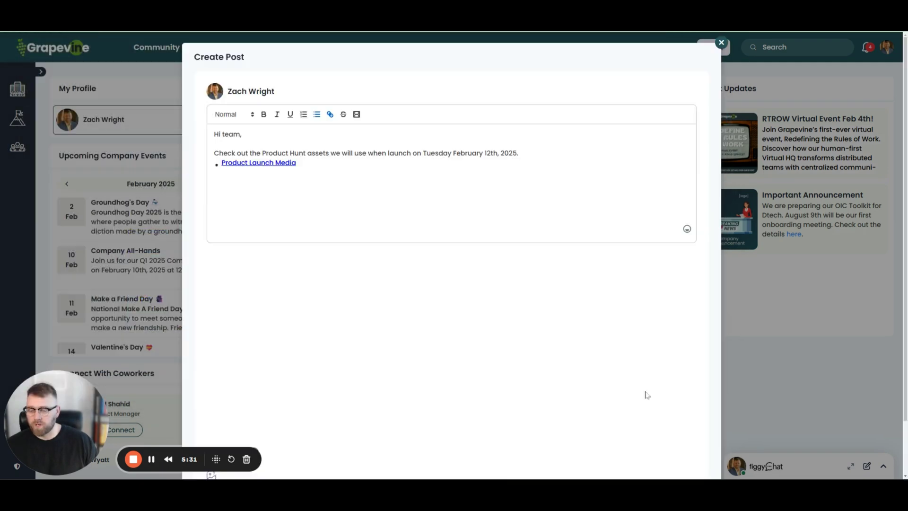
pyautogui.scroll(-2, 397, 202)
pyautogui.click(671, 445)
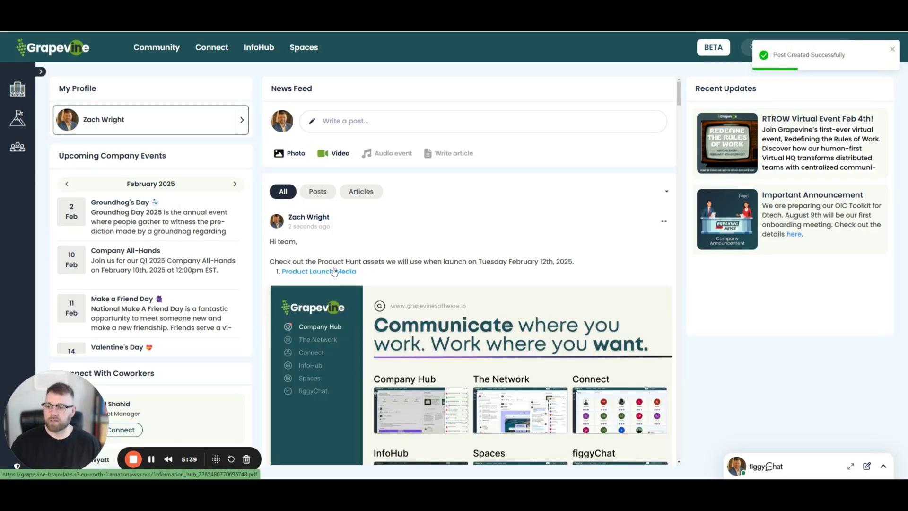
# Step: Switch to the Information Hub repository and close the figgyChat conversation panel
pyautogui.click(882, 465)
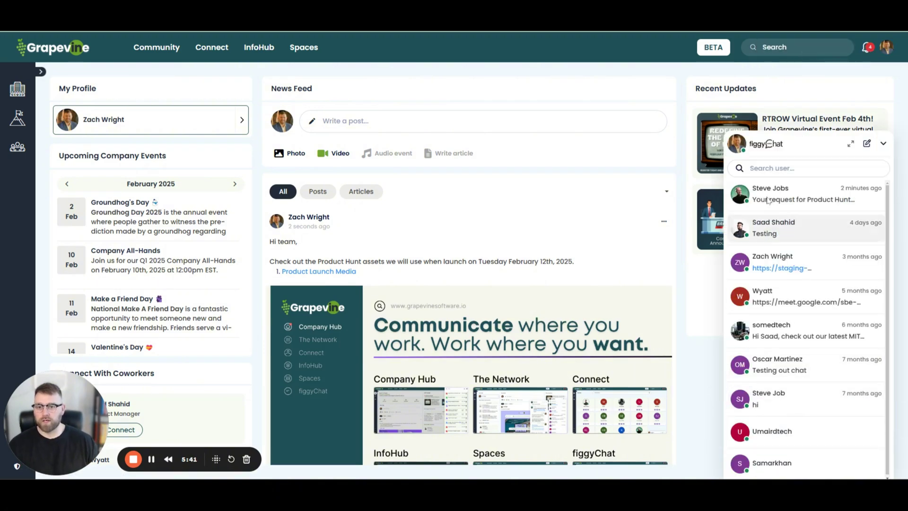
pyautogui.hotkey('ctrl', 'Tab')
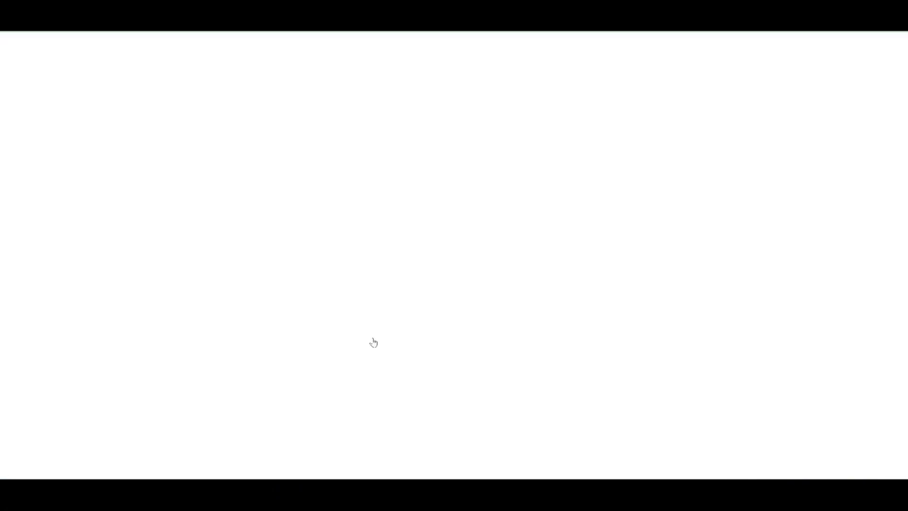
pyautogui.click(701, 174)
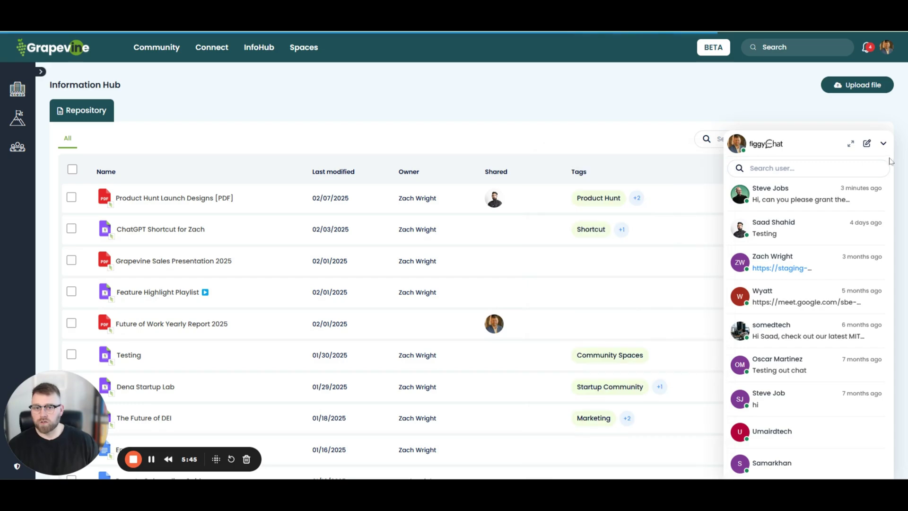
pyautogui.click(882, 143)
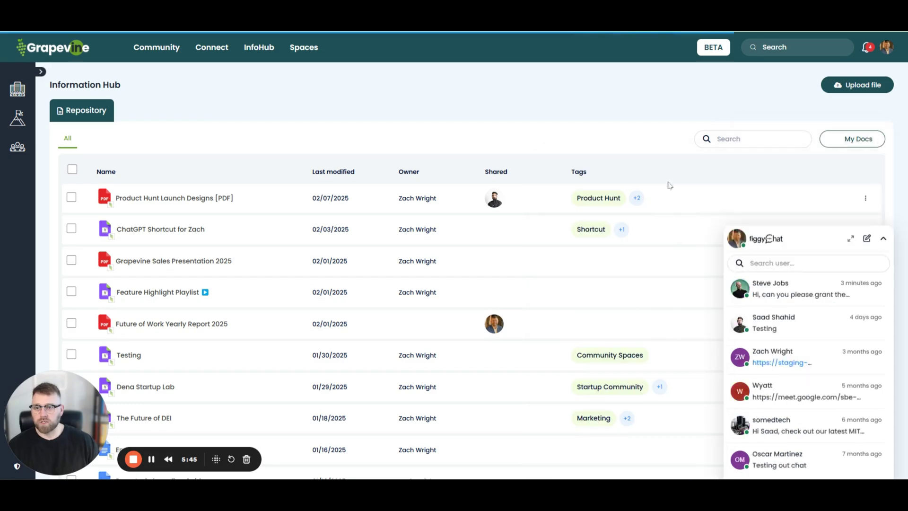
# Step: Change Product Hunt Launch Designs [PDF] to 'Public - Anyone can view' and save the update
pyautogui.click(779, 203)
pyautogui.click(283, 282)
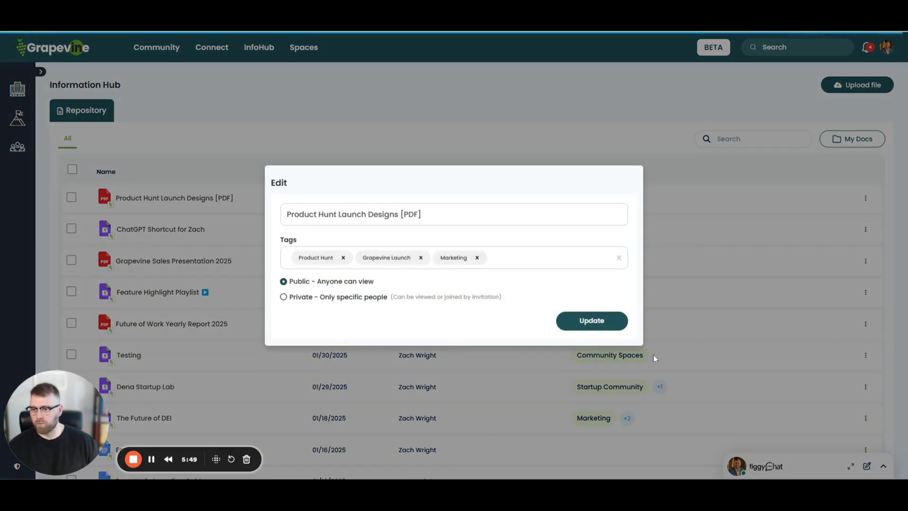
pyautogui.click(591, 320)
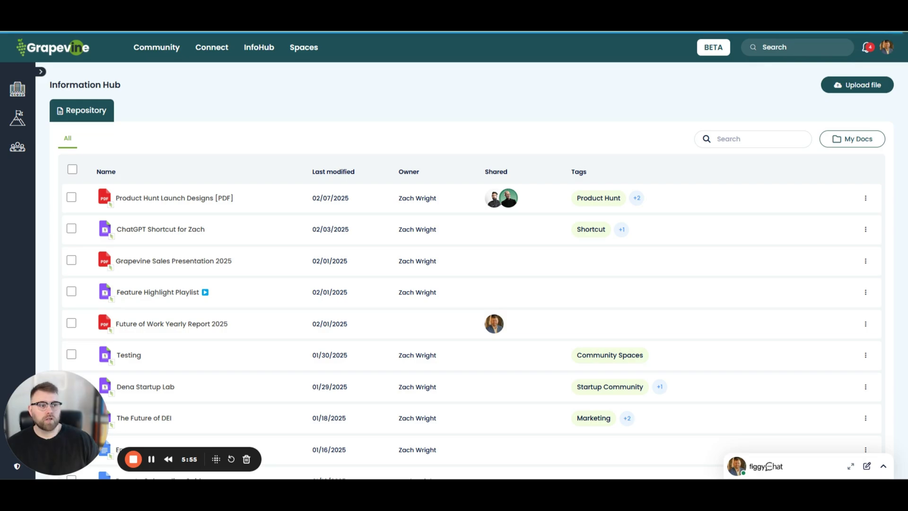
pyautogui.click(824, 89)
# Step: Paste the Google Docs link and title it 'Roles and Permissions for Grapevine Space'
pyautogui.click(386, 191)
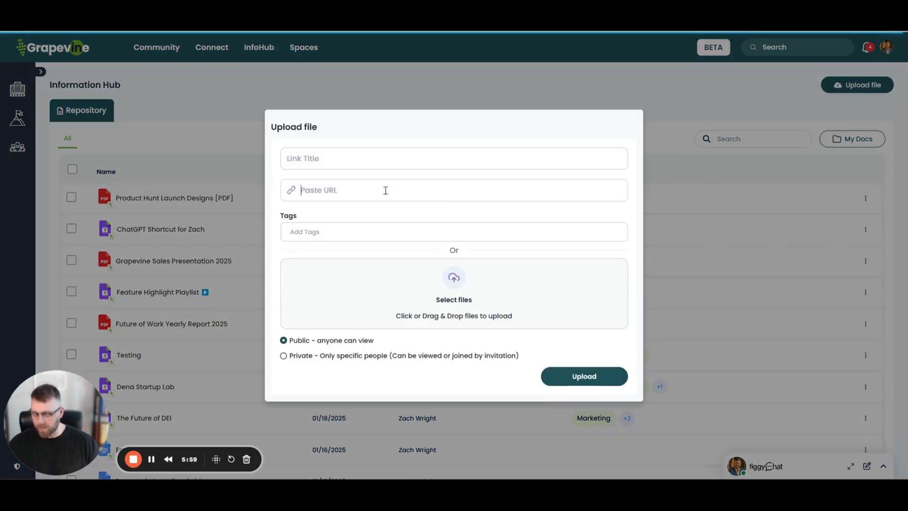
pyautogui.hotkey('ctrl', 'v')
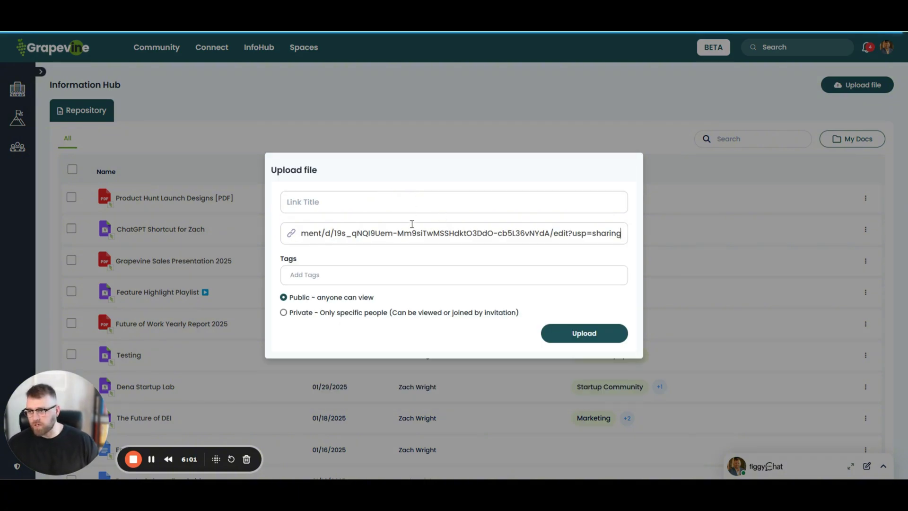
pyautogui.click(381, 203)
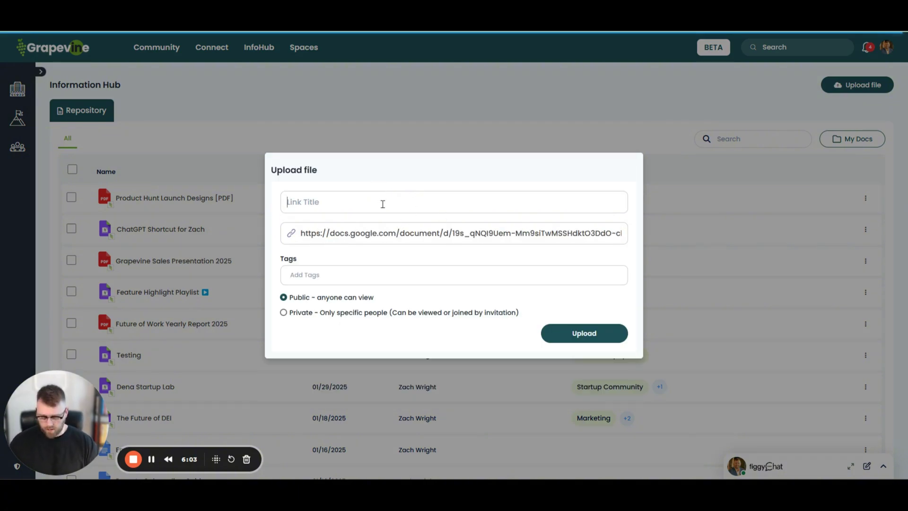
pyautogui.write('Ro')
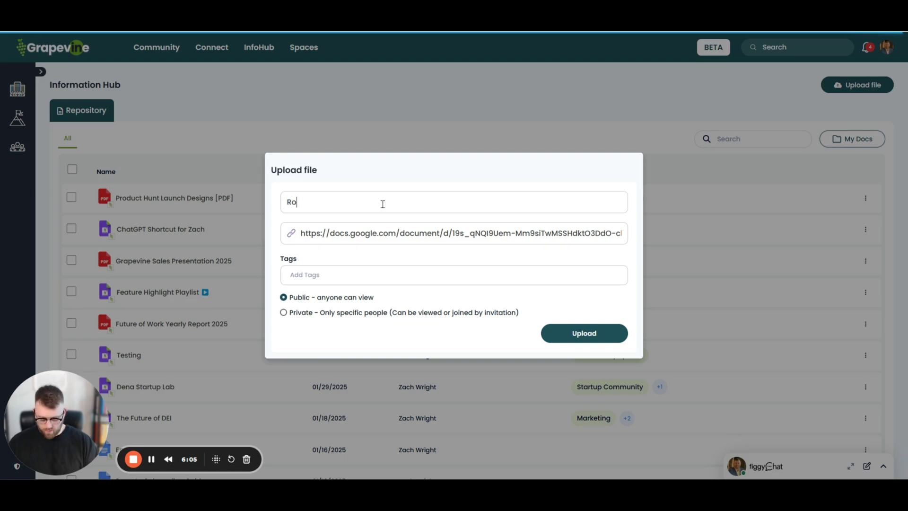
pyautogui.write('les and Permiss')
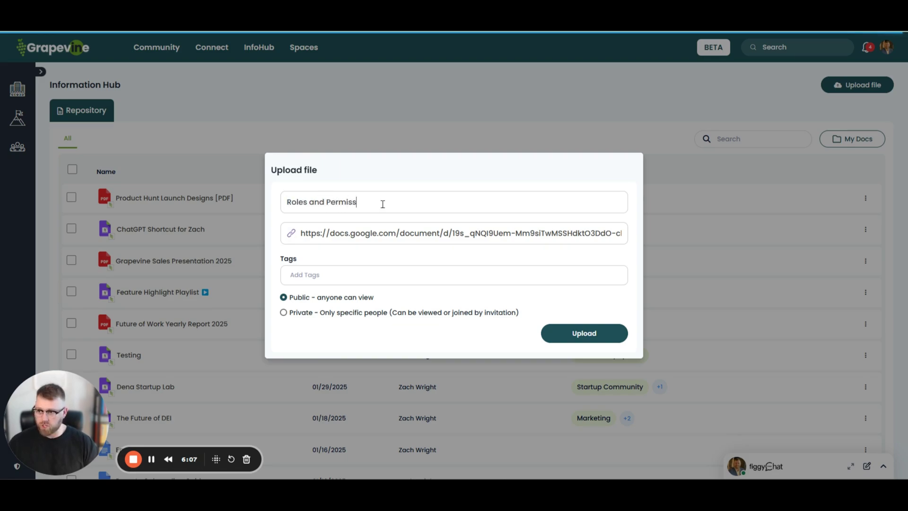
pyautogui.write('ions for Grapevine Spaces')
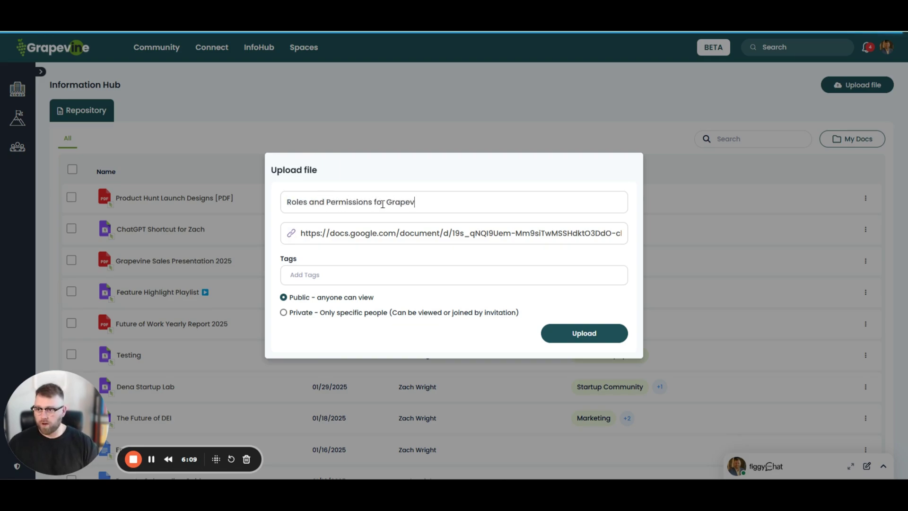
# Step: Tag the file Product, removing the mistakenly added Product Hunt tag
pyautogui.click(362, 275)
pyautogui.write('Product')
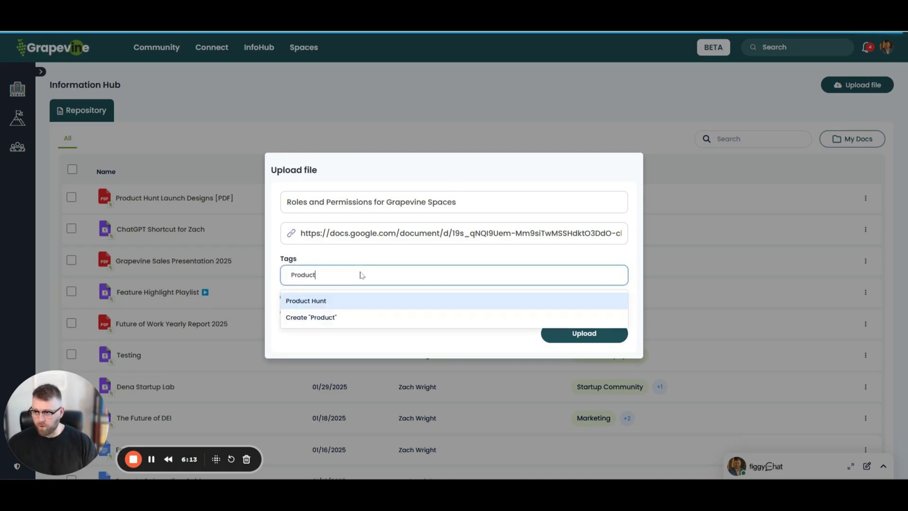
pyautogui.press('Return')
pyautogui.write('Engin')
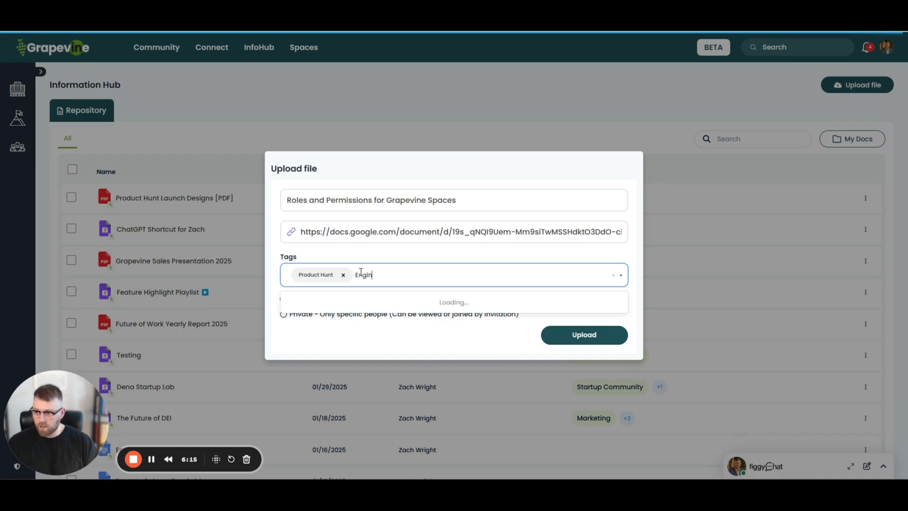
pyautogui.click(343, 276)
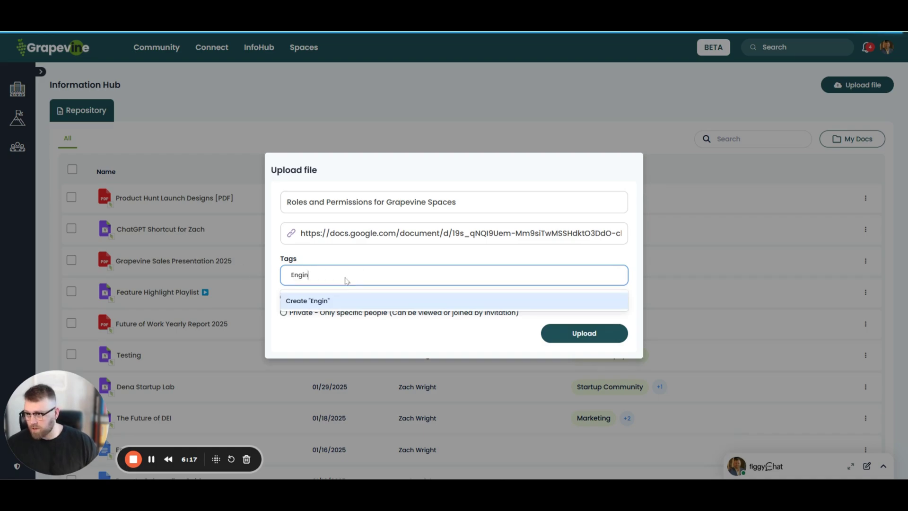
pyautogui.write('ginProduc')
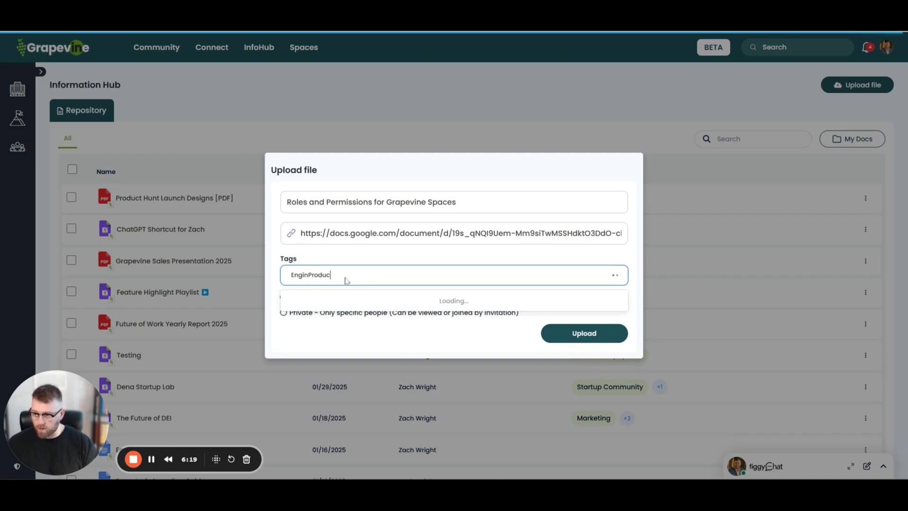
pyautogui.press('BackSpace')
pyautogui.press('BackSpace')
pyautogui.press('BackSpace')
pyautogui.press('BackSpace')
pyautogui.press('BackSpace')
pyautogui.press('BackSpace')
pyautogui.press('BackSpace')
pyautogui.press('BackSpace')
pyautogui.press('BackSpace')
pyautogui.press('BackSpace')
pyautogui.press('BackSpace')
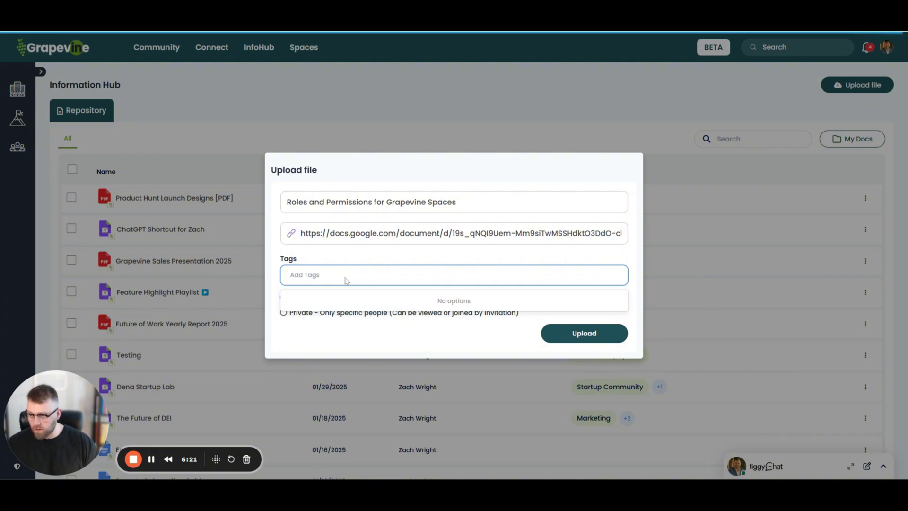
pyautogui.write('Product')
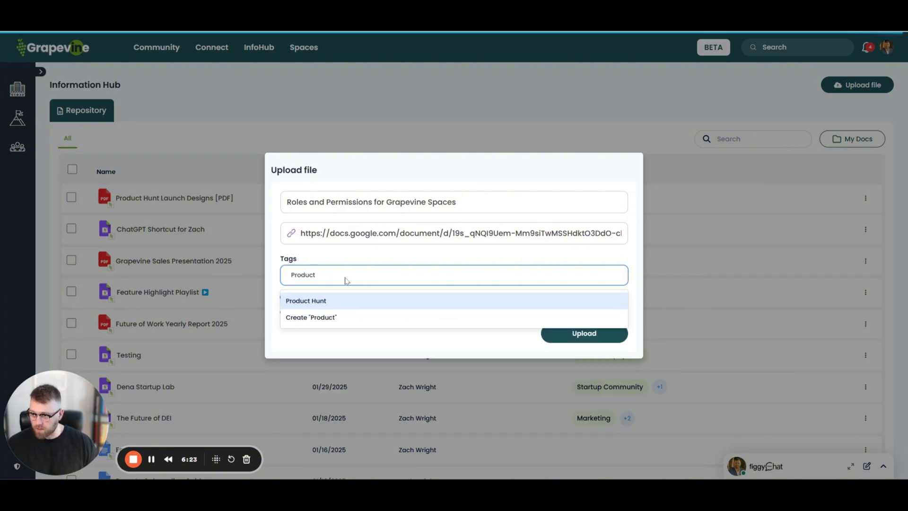
pyautogui.click(314, 318)
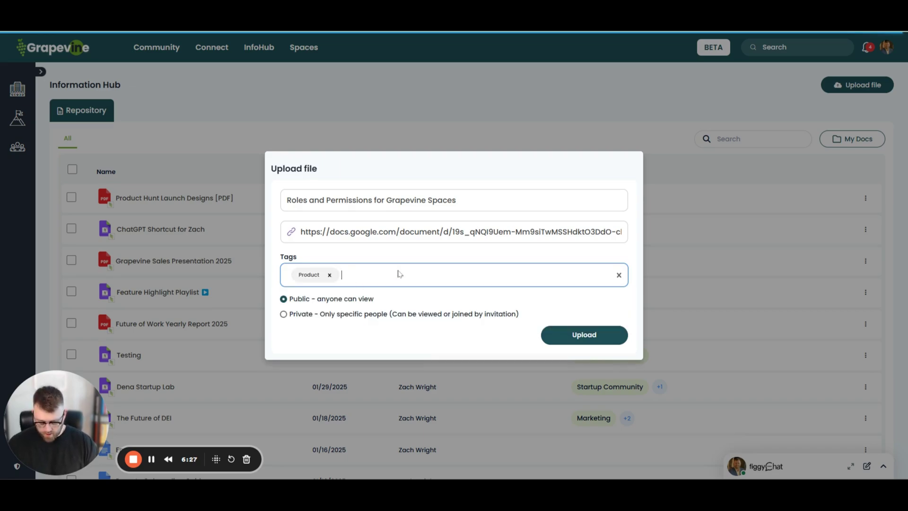
# Step: Add Engineering and Community Spaces tags, set visibility to Private, and upload the file
pyautogui.write('Engineering')
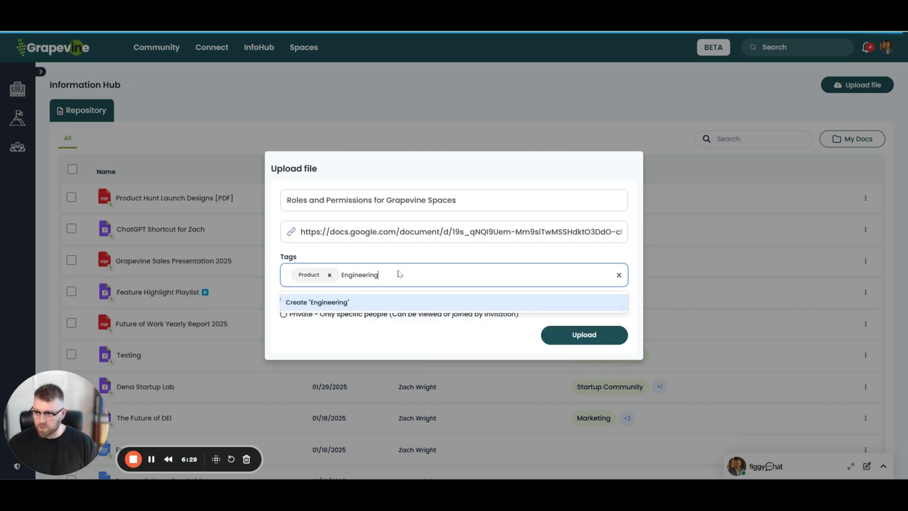
pyautogui.press('Return')
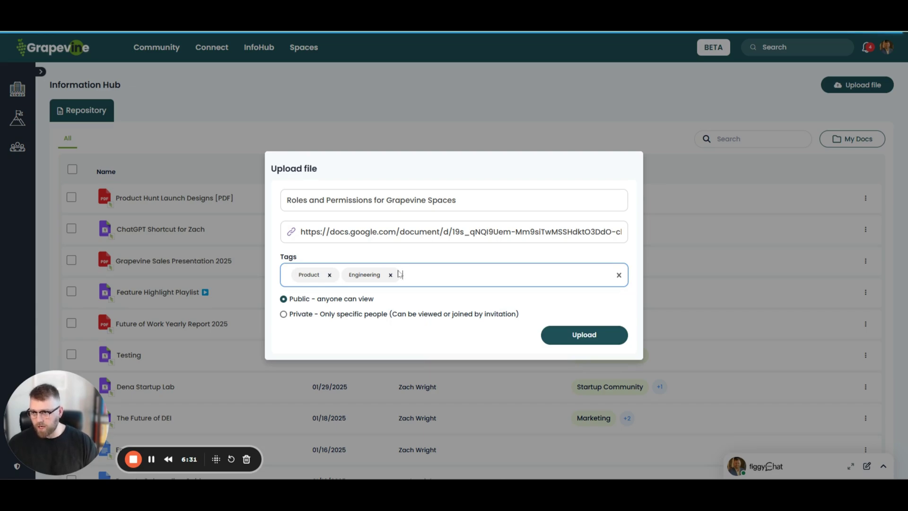
pyautogui.write('Space')
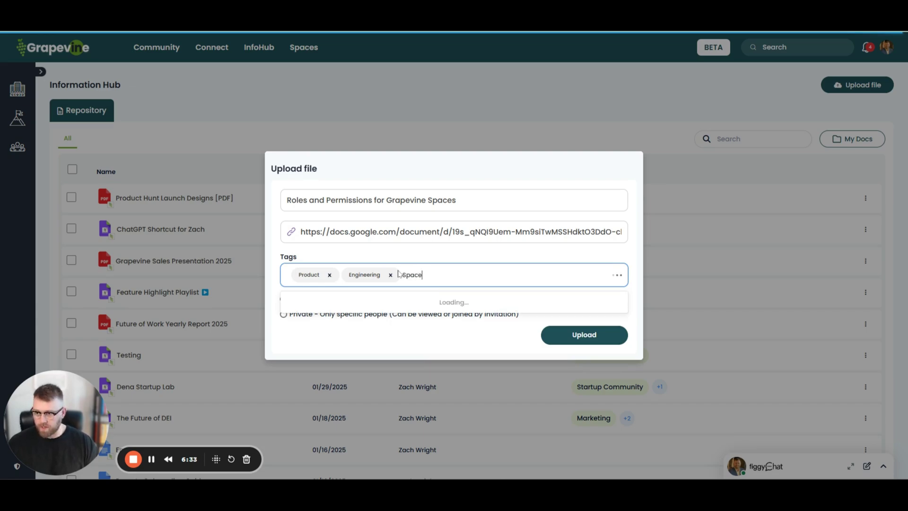
pyautogui.press('Return')
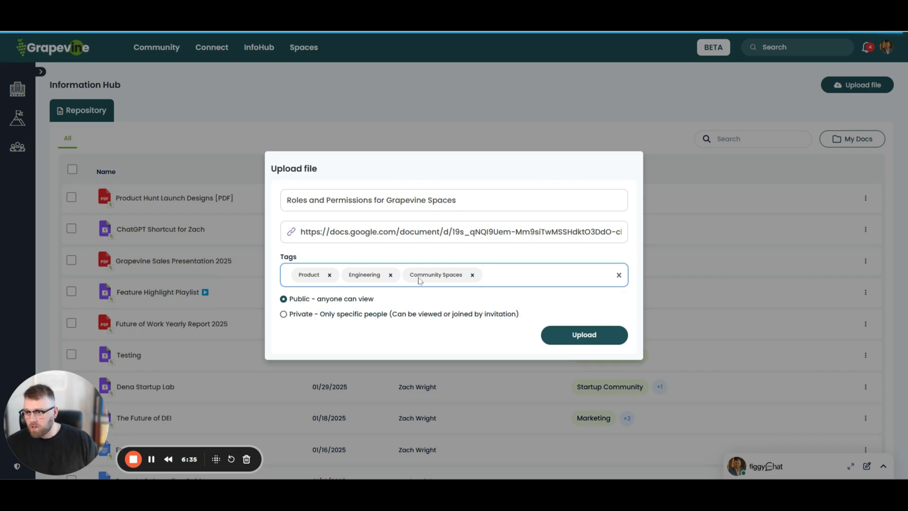
pyautogui.click(283, 314)
pyautogui.click(583, 334)
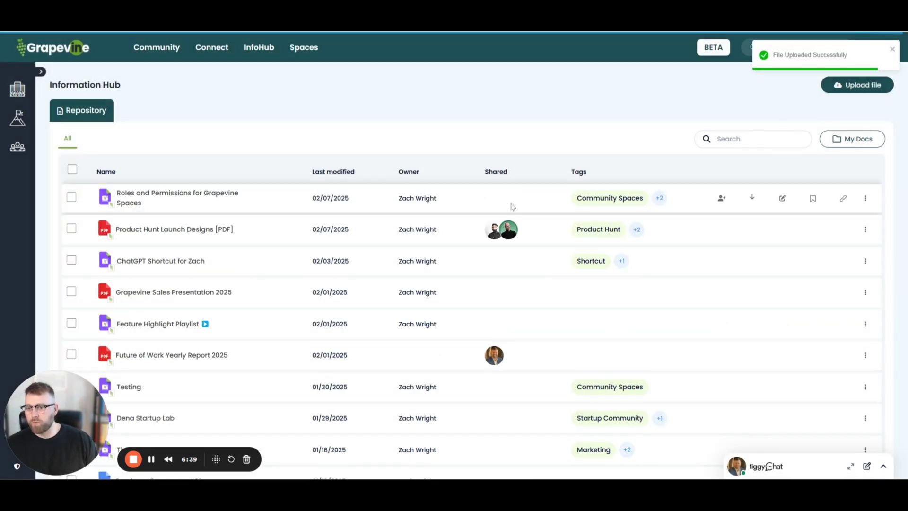
# Step: Open sharing for the uploaded file and add the first two teammates
pyautogui.click(721, 197)
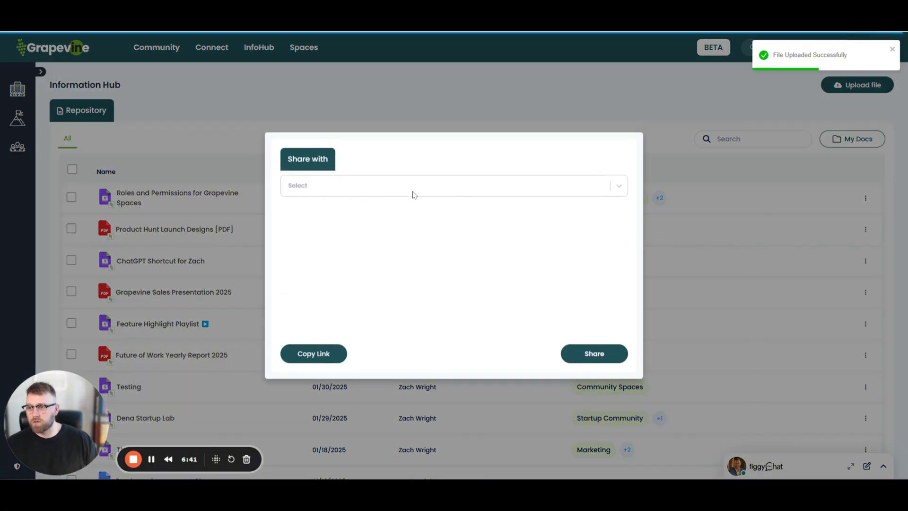
pyautogui.click(390, 188)
pyautogui.write('saad')
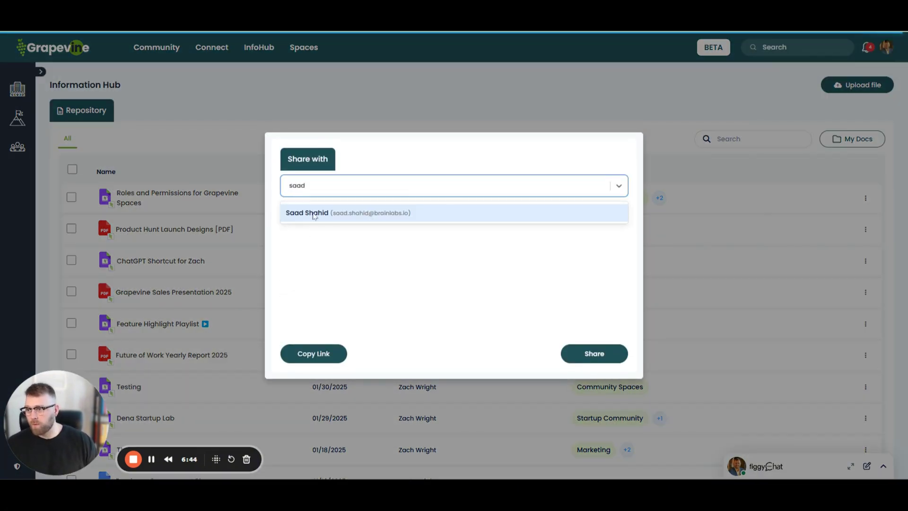
pyautogui.click(315, 215)
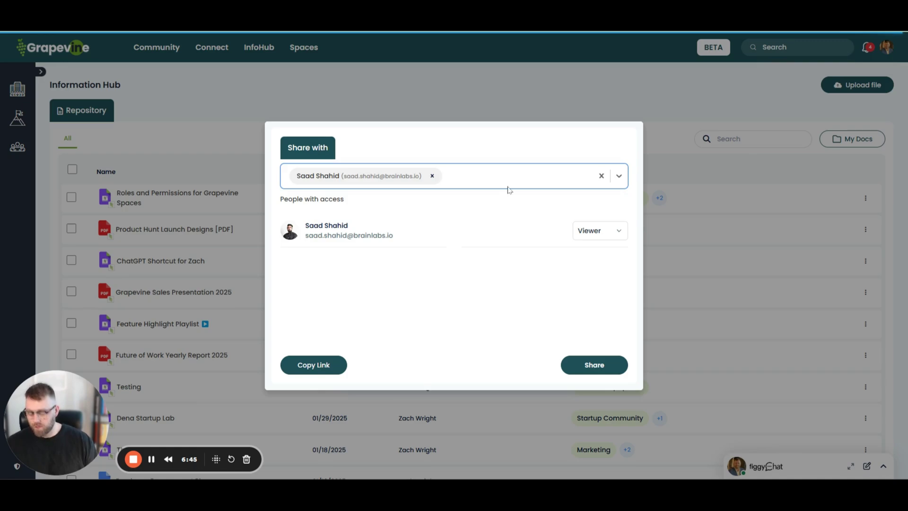
pyautogui.write('wyatt')
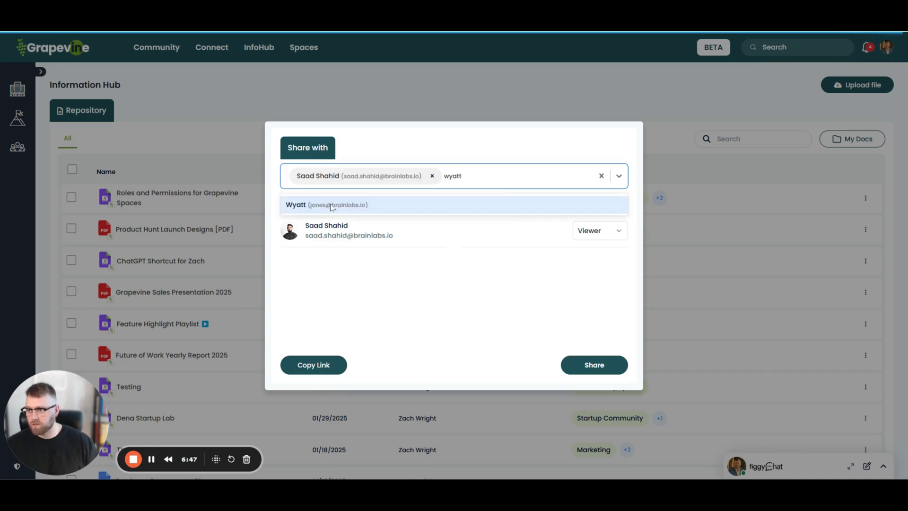
pyautogui.click(332, 205)
# Step: Give both added teammates Editor access
pyautogui.click(604, 236)
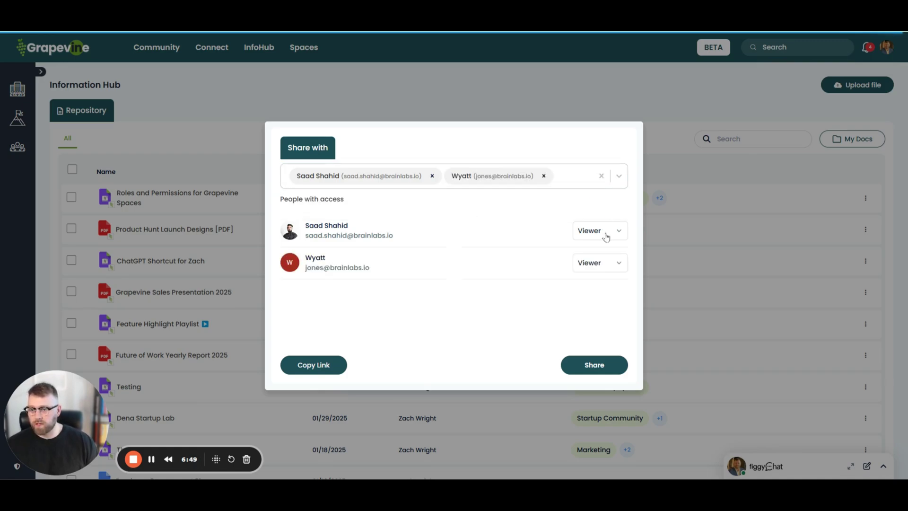
pyautogui.click(586, 270)
pyautogui.click(597, 264)
pyautogui.click(587, 303)
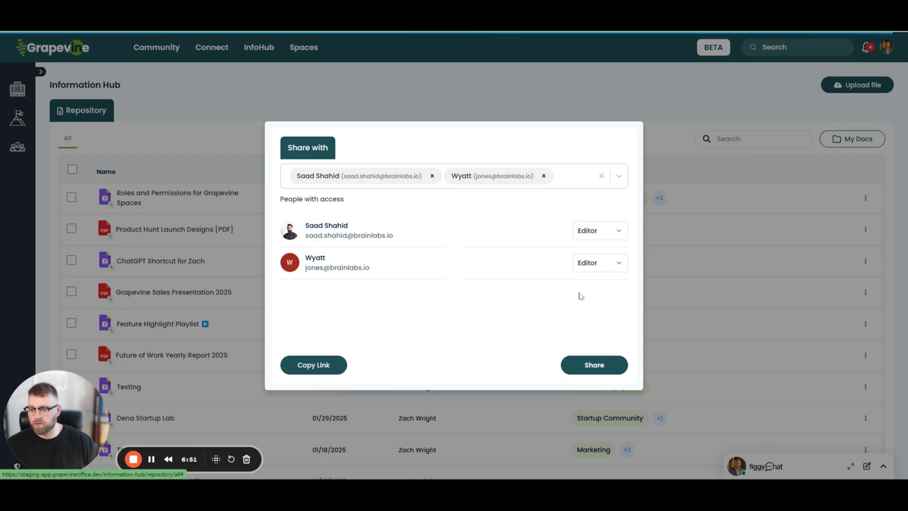
# Step: Add the correct third teammate as a Viewer and share the file
pyautogui.click(570, 181)
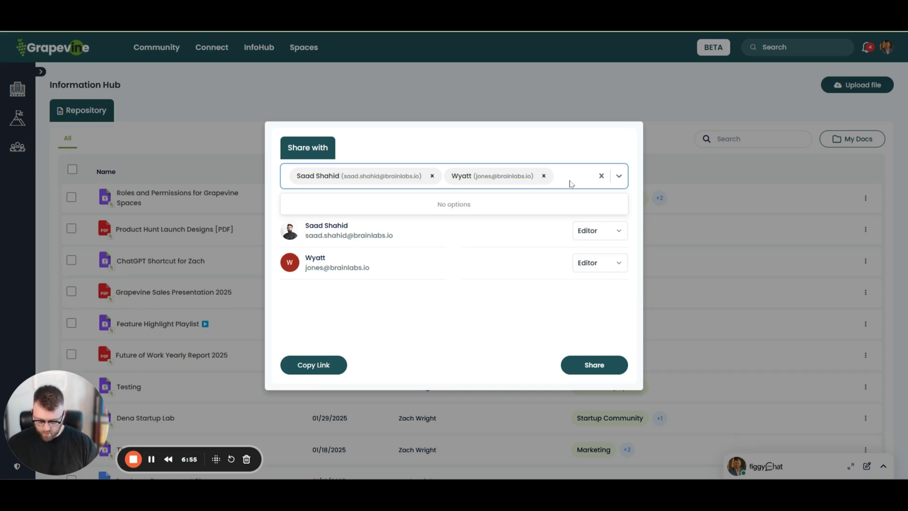
pyautogui.write('steve')
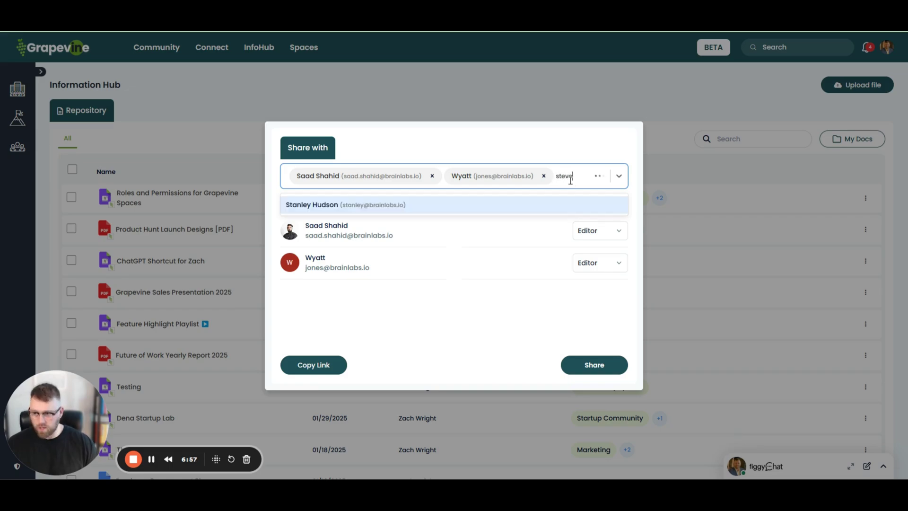
pyautogui.click(343, 205)
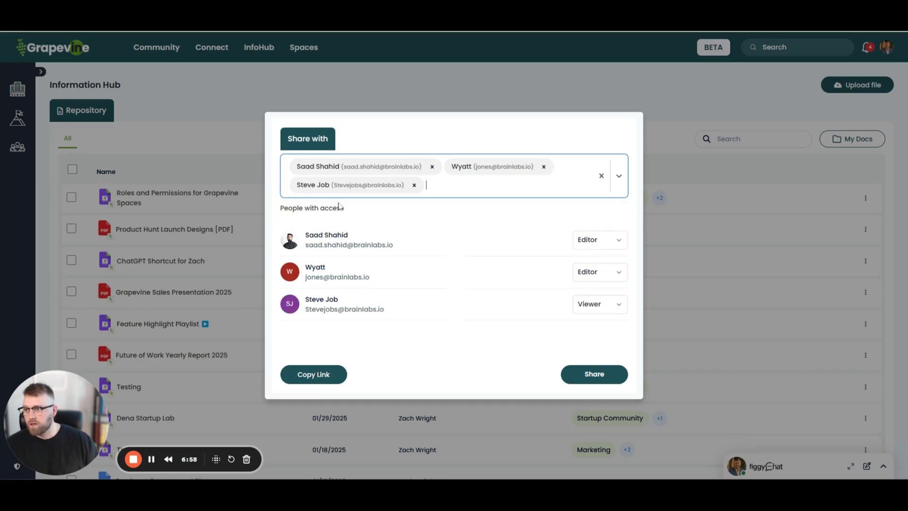
pyautogui.click(414, 185)
pyautogui.write('steve')
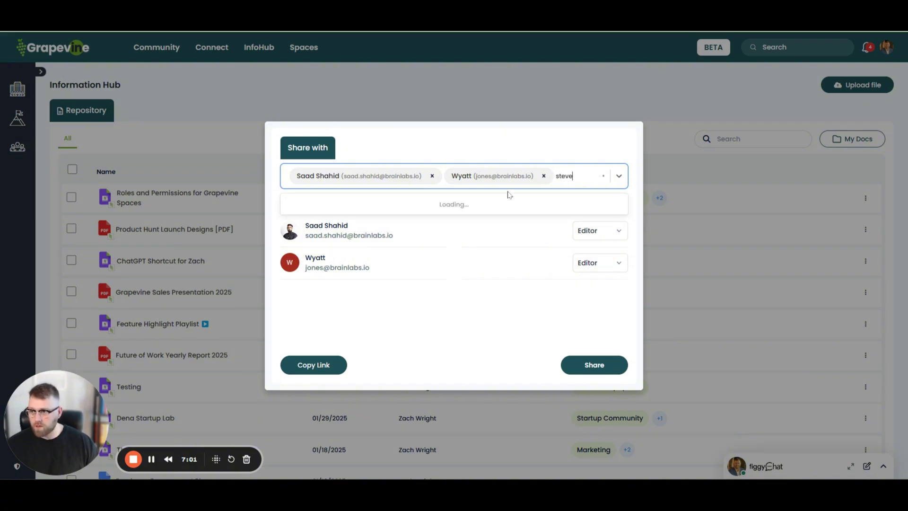
pyautogui.click(363, 222)
pyautogui.click(590, 305)
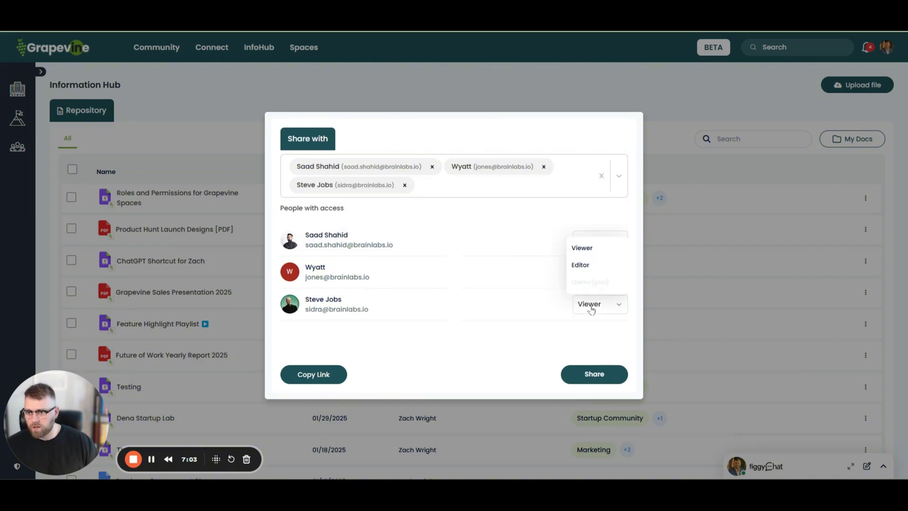
pyautogui.click(520, 352)
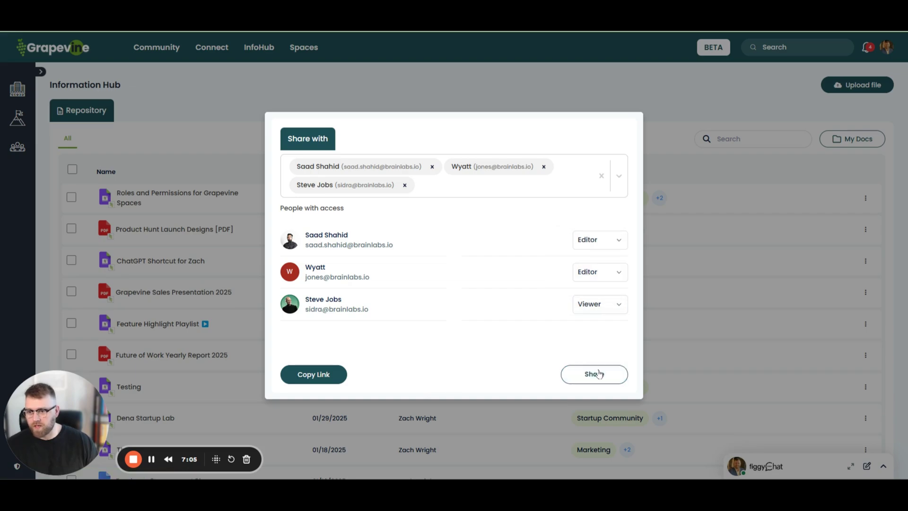
pyautogui.click(598, 374)
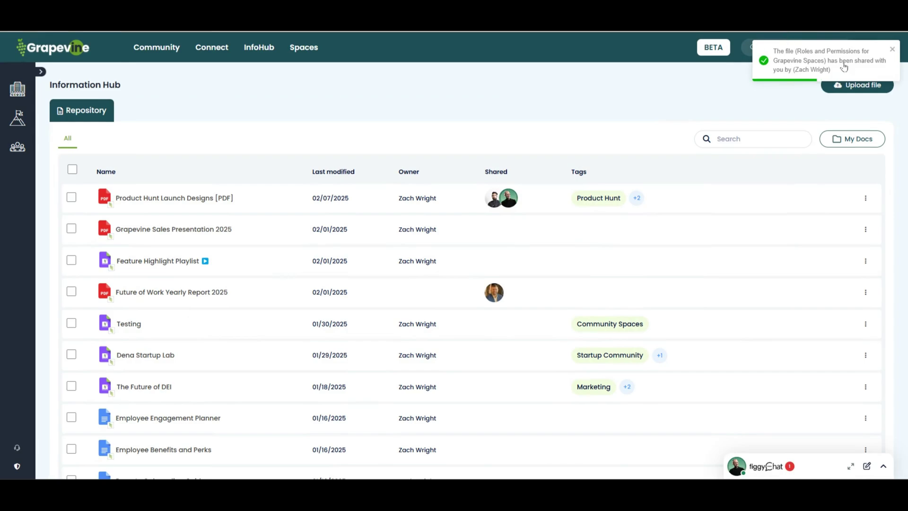
# Step: Follow the file-shared notification and open the Roles and Permissions for Grapevine Spaces link
pyautogui.click(866, 46)
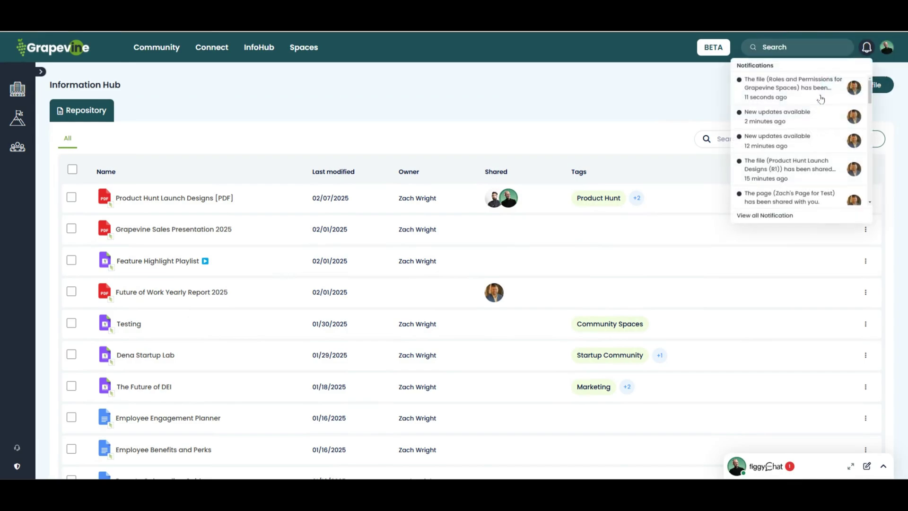
pyautogui.click(784, 91)
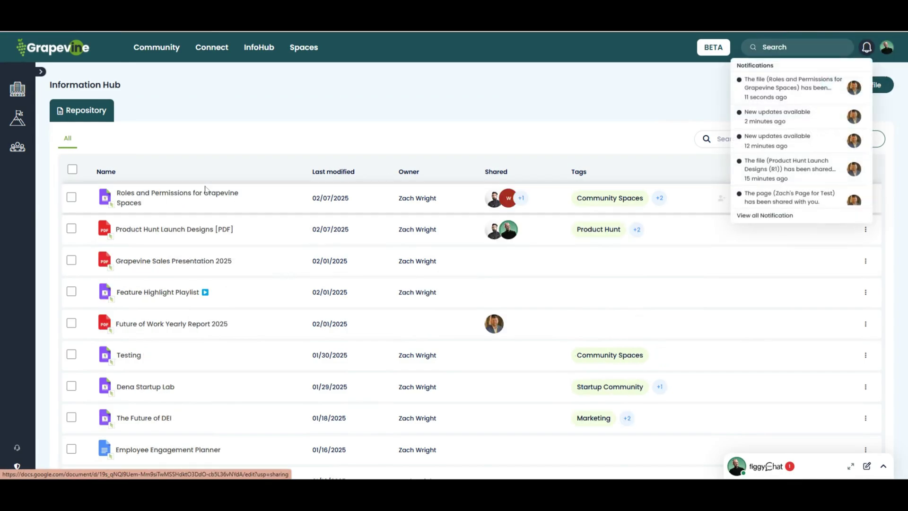
pyautogui.click(165, 199)
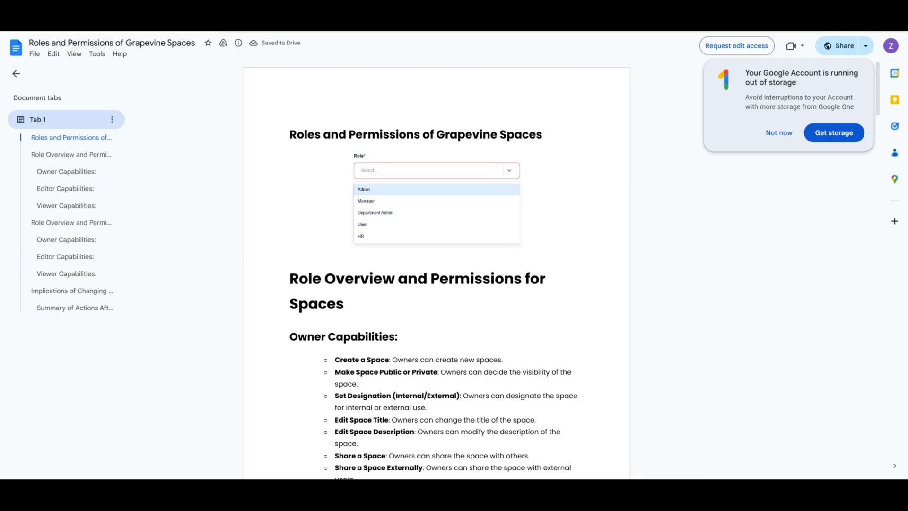
# Step: Close the Roles and Permissions Google Doc with Ctrl+W to return to Grapevine
pyautogui.hotkey('ctrl', 'w')
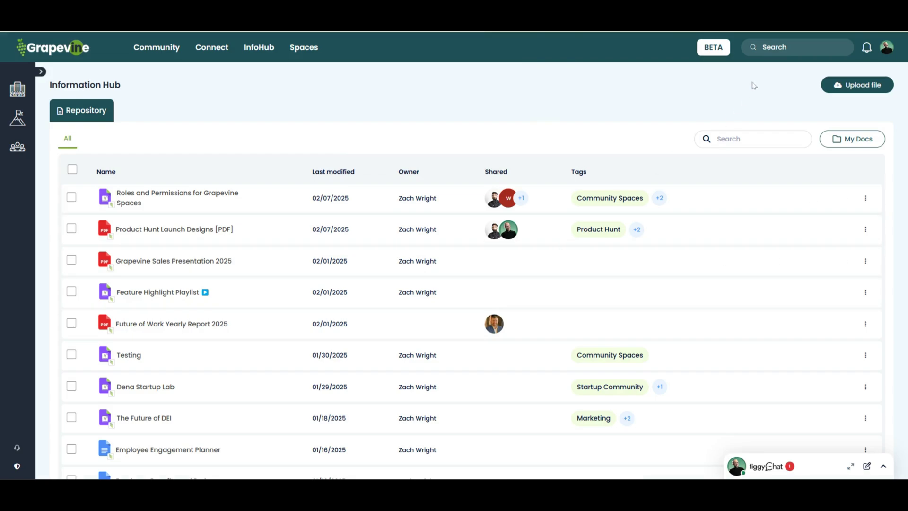
# Step: Start a new repository upload, paste the link and name it 'Apollo Shortcut'
pyautogui.click(853, 85)
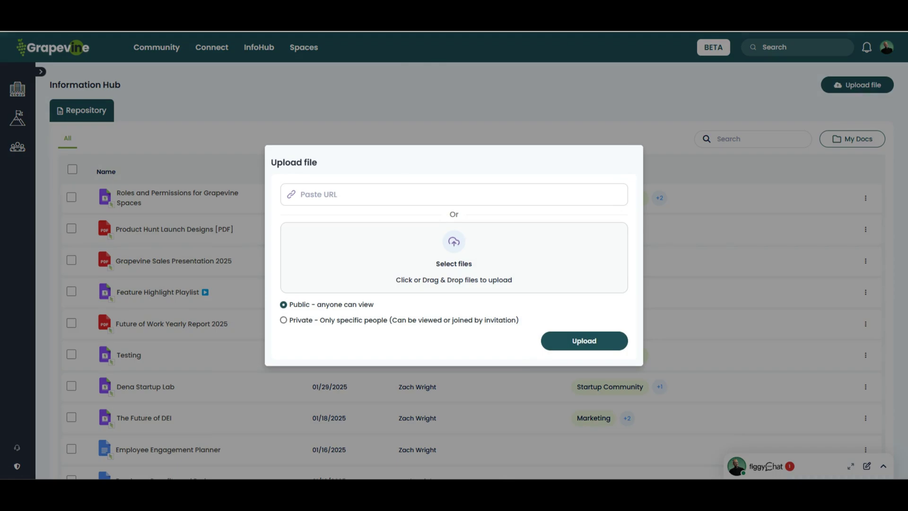
pyautogui.click(463, 190)
pyautogui.hotkey('ctrl', 'v')
pyautogui.click(367, 202)
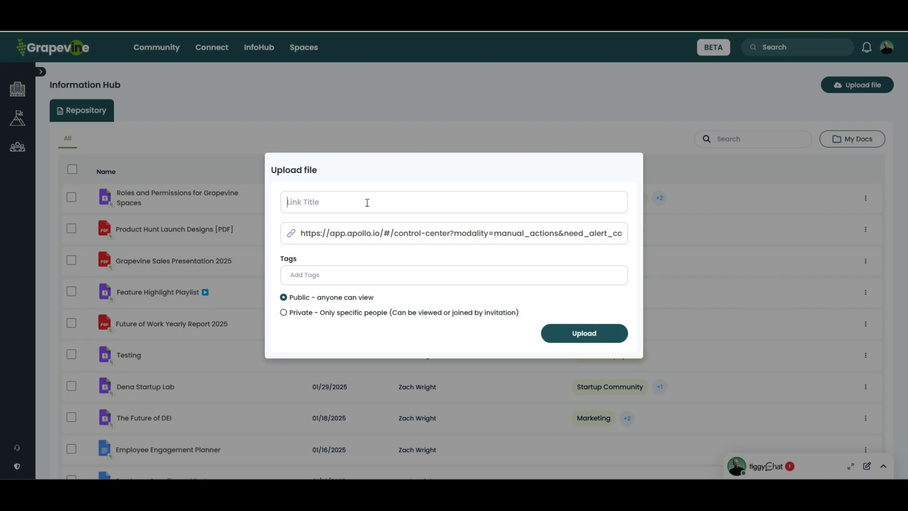
pyautogui.write('Apollo Shortcut')
# Step: Tag the link Sales, CRM and RevOps, make it Private, and upload it
pyautogui.click(359, 274)
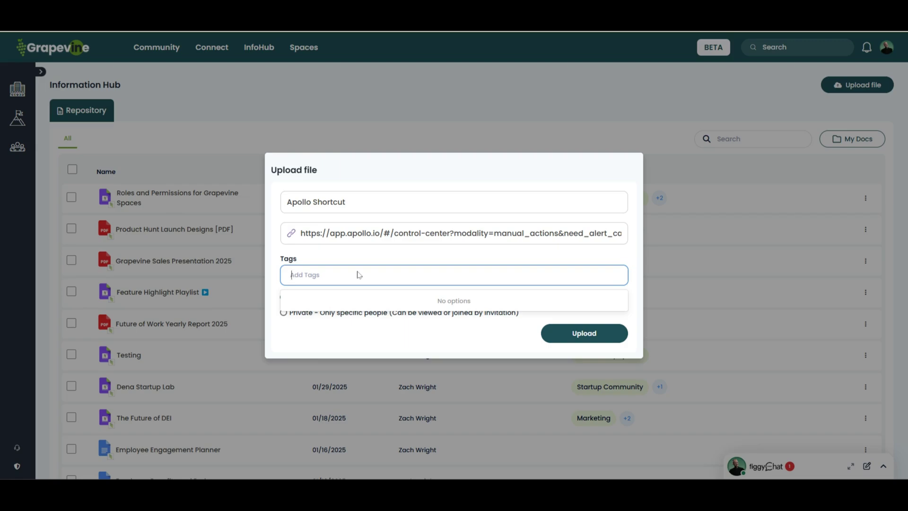
pyautogui.write('Sales')
pyautogui.press('Return')
pyautogui.write('C')
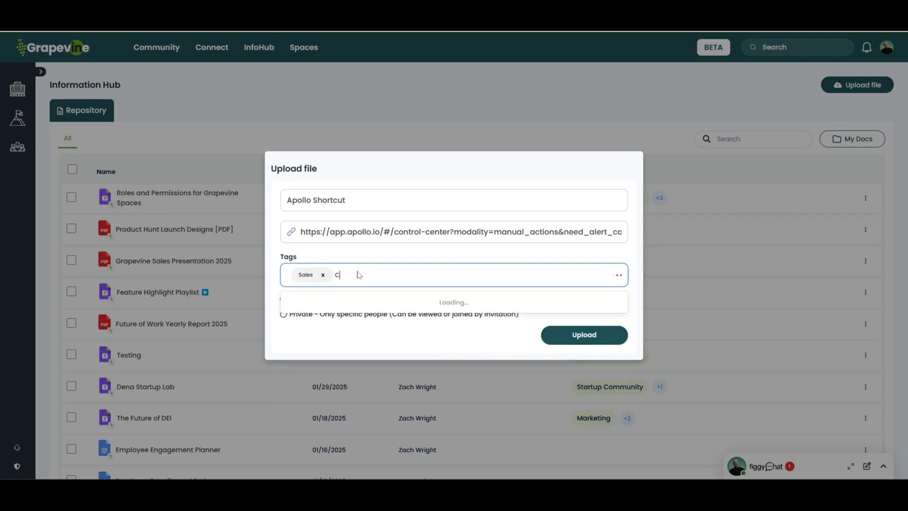
pyautogui.write('RM')
pyautogui.press('Return')
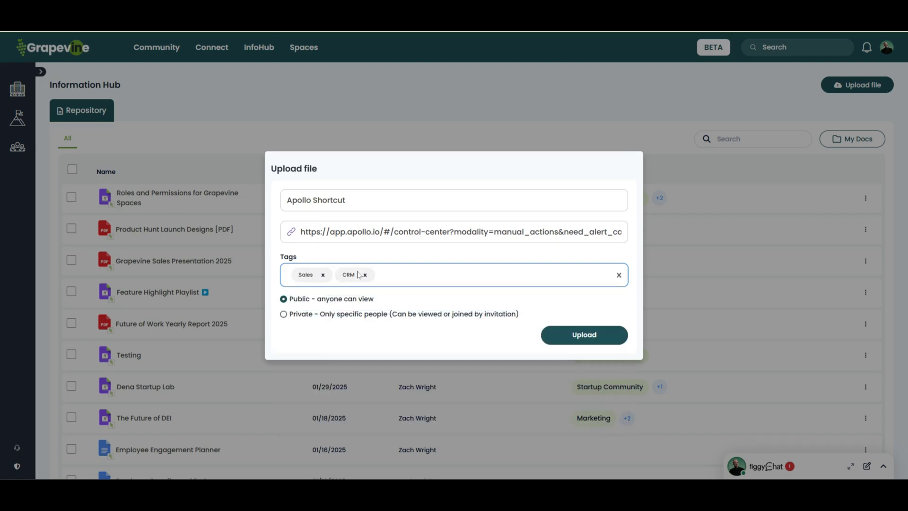
pyautogui.write('RevOps')
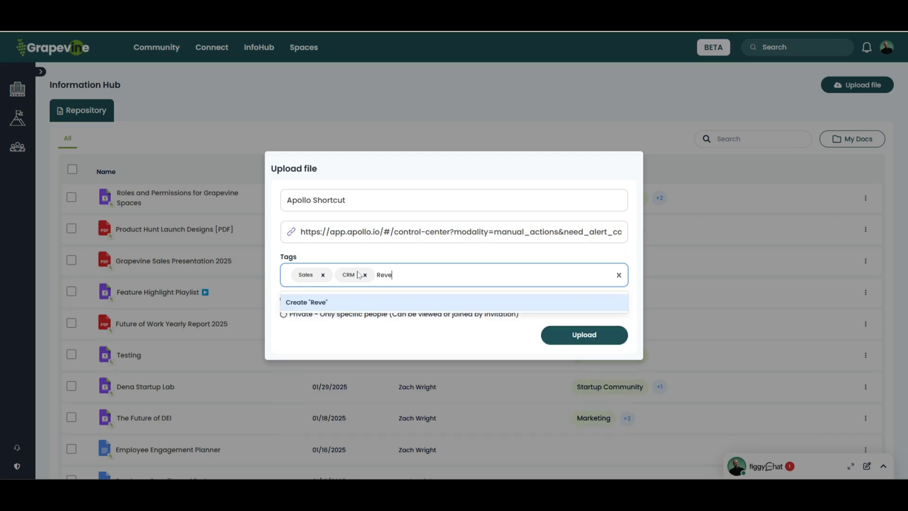
pyautogui.press('Return')
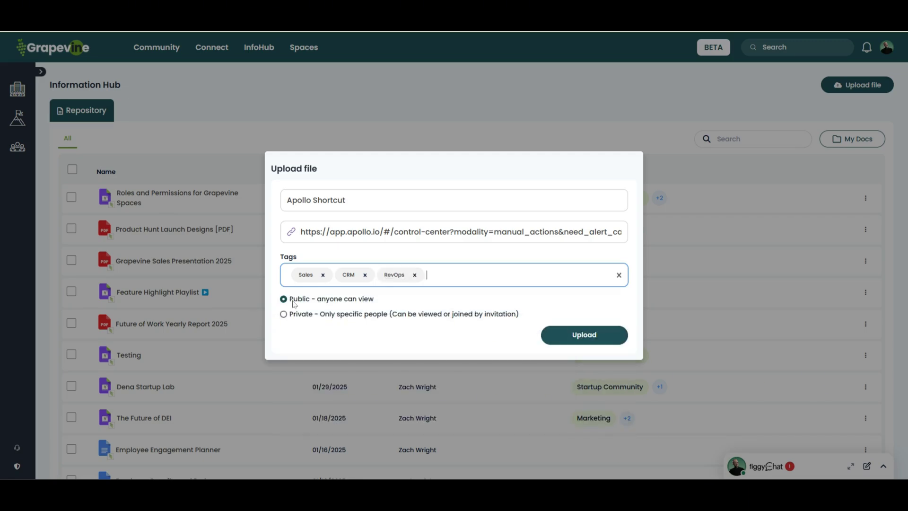
pyautogui.click(283, 314)
pyautogui.click(581, 337)
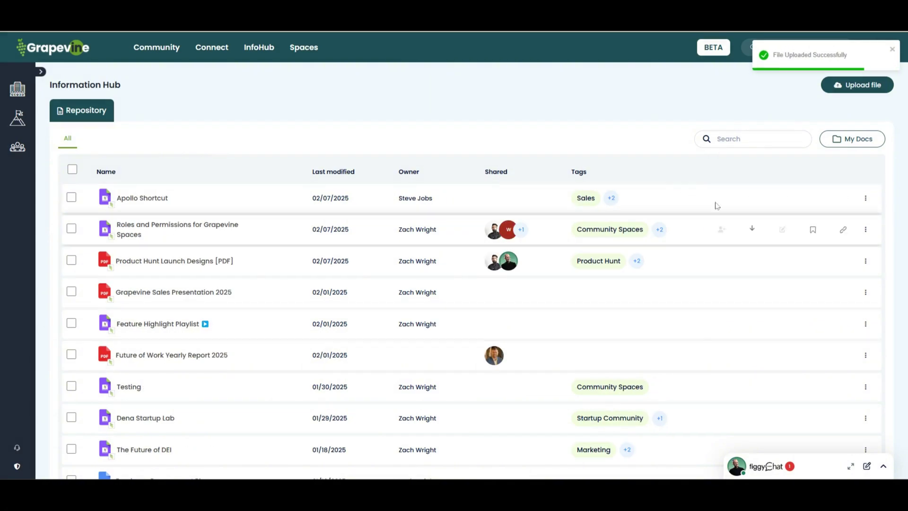
# Step: Open sharing for Apollo Shortcut and add the first teammate with Editor access
pyautogui.click(719, 197)
pyautogui.click(438, 185)
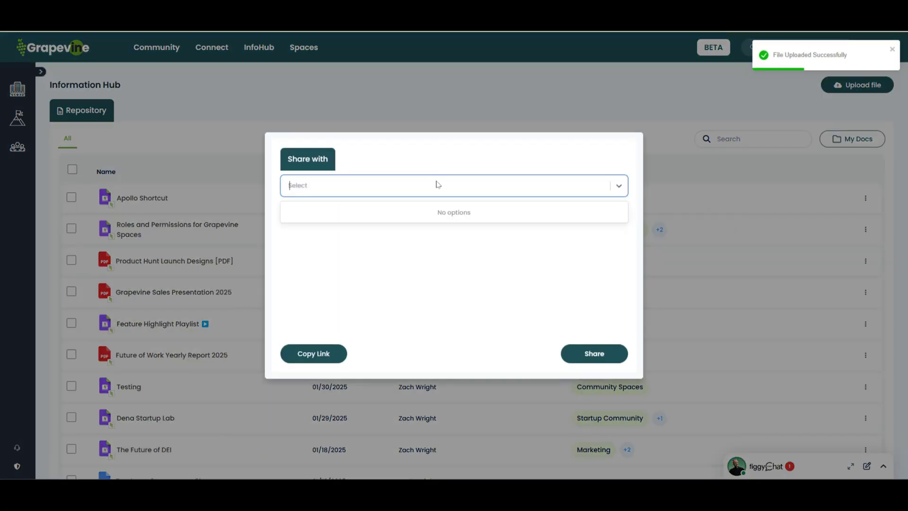
pyautogui.write('sale')
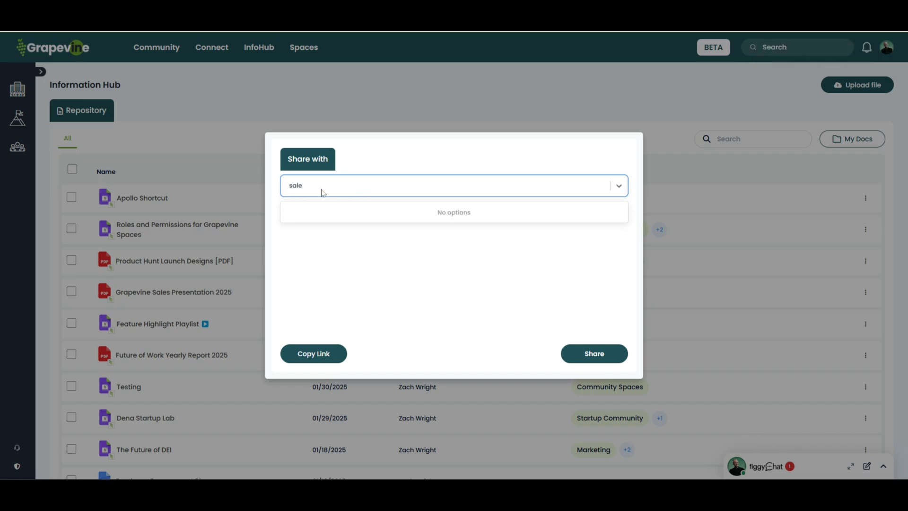
pyautogui.press('BackSpace')
pyautogui.press('BackSpace')
pyautogui.press('BackSpace')
pyautogui.press('BackSpace')
pyautogui.write('osc')
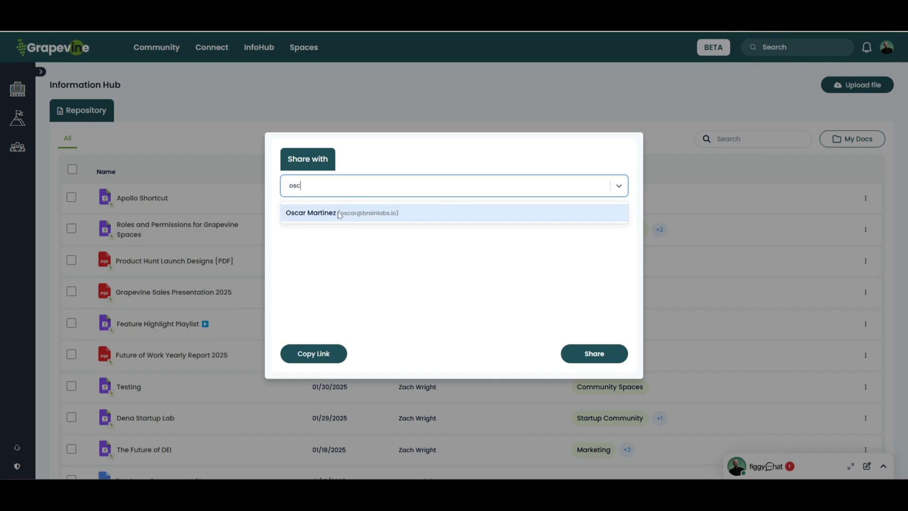
pyautogui.click(339, 215)
pyautogui.click(608, 231)
pyautogui.click(580, 269)
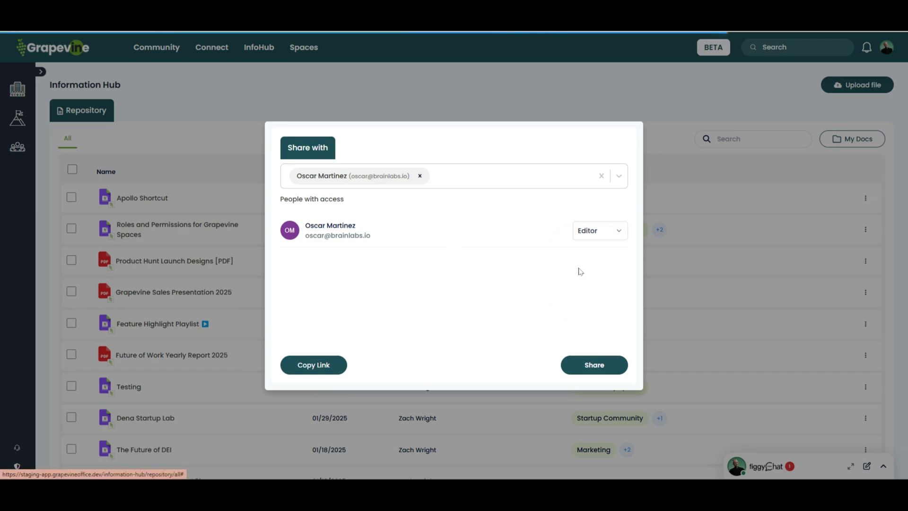
# Step: Add a second teammate with Editor access
pyautogui.click(492, 174)
pyautogui.write('micha')
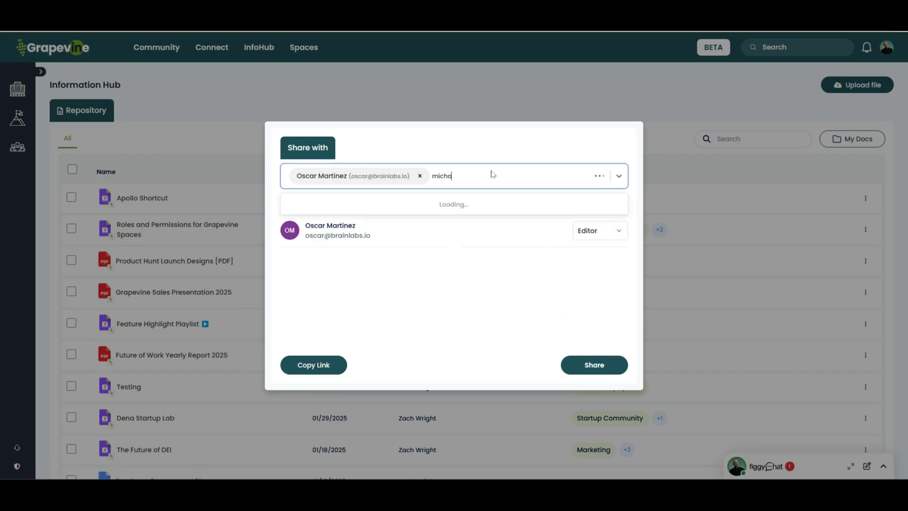
pyautogui.click(345, 208)
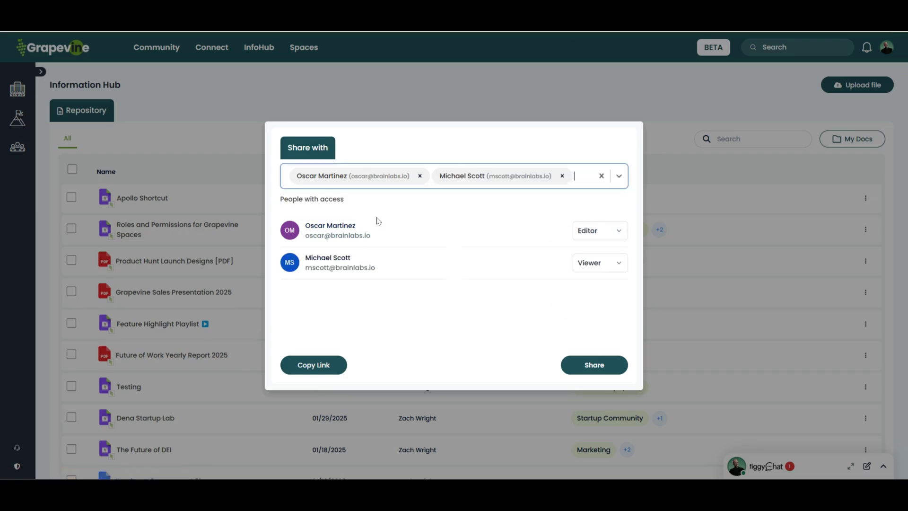
pyautogui.click(577, 263)
pyautogui.click(582, 301)
# Step: Add a third teammate as Editor and share the file
pyautogui.click(581, 181)
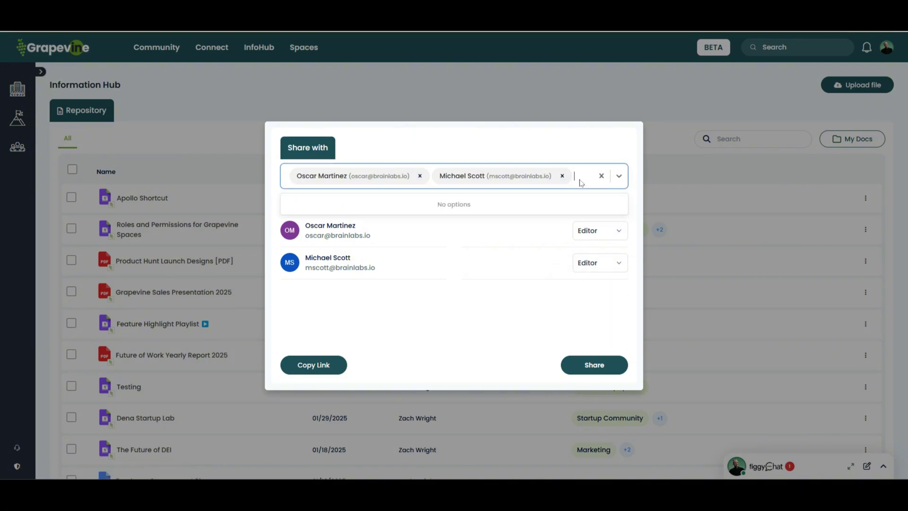
pyautogui.write('dw')
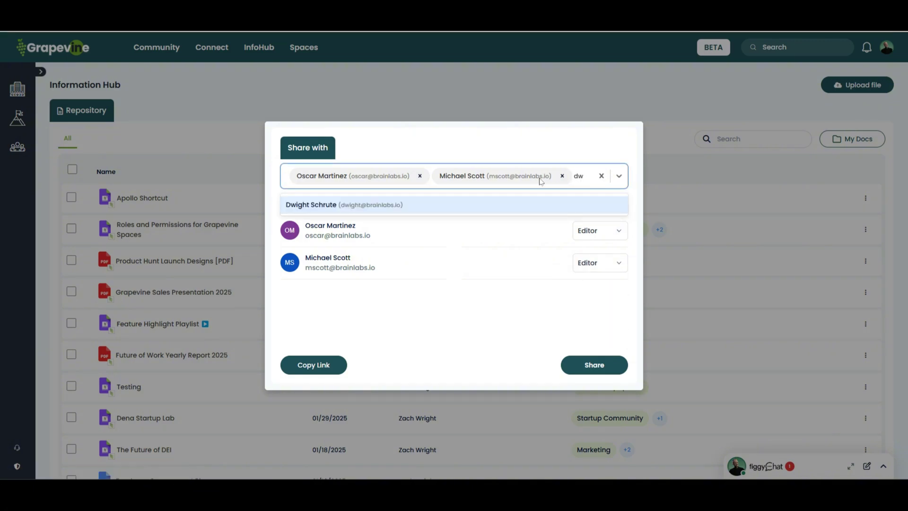
pyautogui.click(437, 211)
pyautogui.click(609, 304)
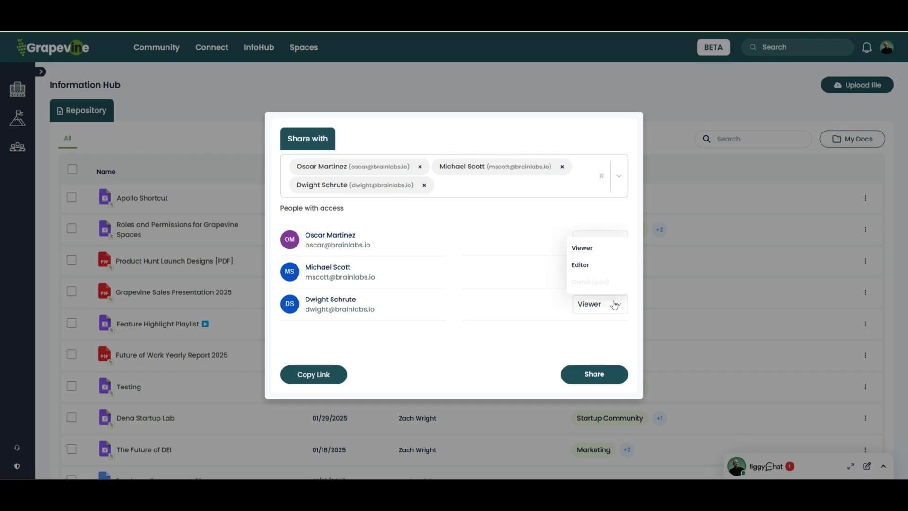
pyautogui.click(606, 265)
pyautogui.click(582, 383)
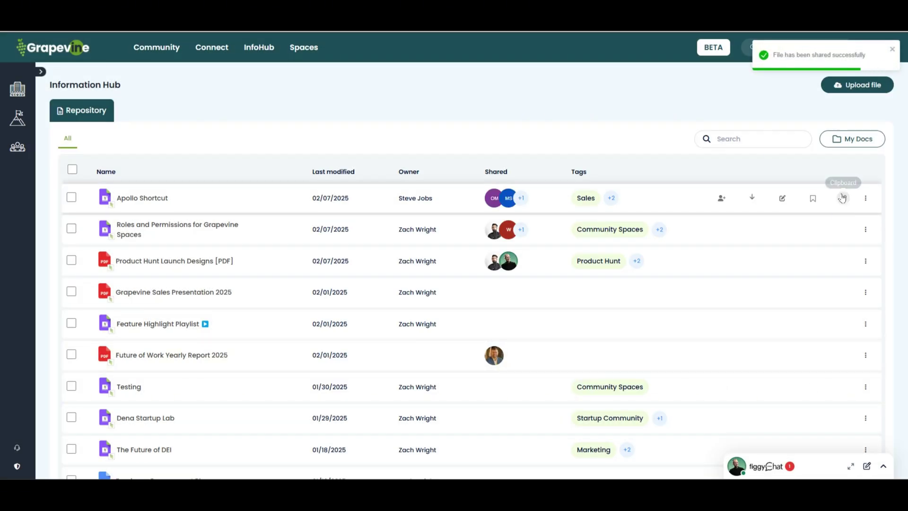
# Step: Go to the Community Spaces page from Spaces in the top navigation
pyautogui.click(301, 48)
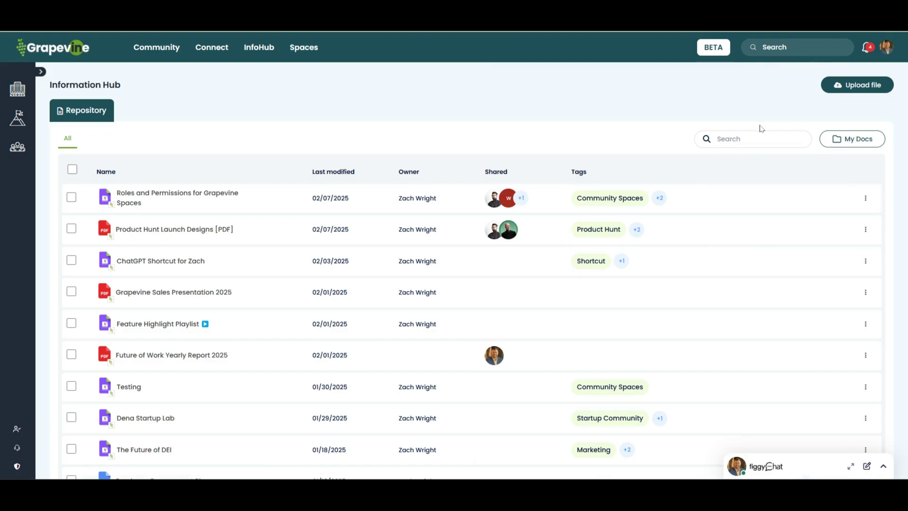
pyautogui.click(306, 51)
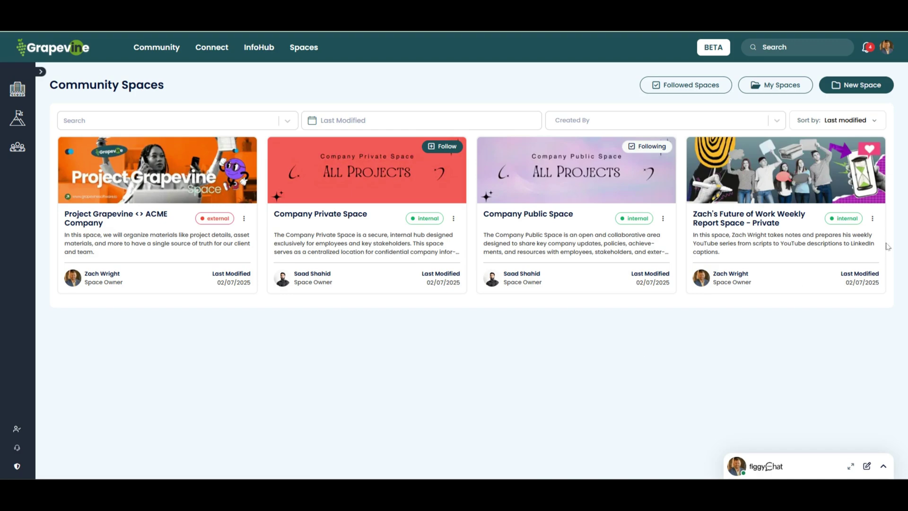
# Step: Start a new space and upload the Onboarding Space (1) image as its banner
pyautogui.click(839, 90)
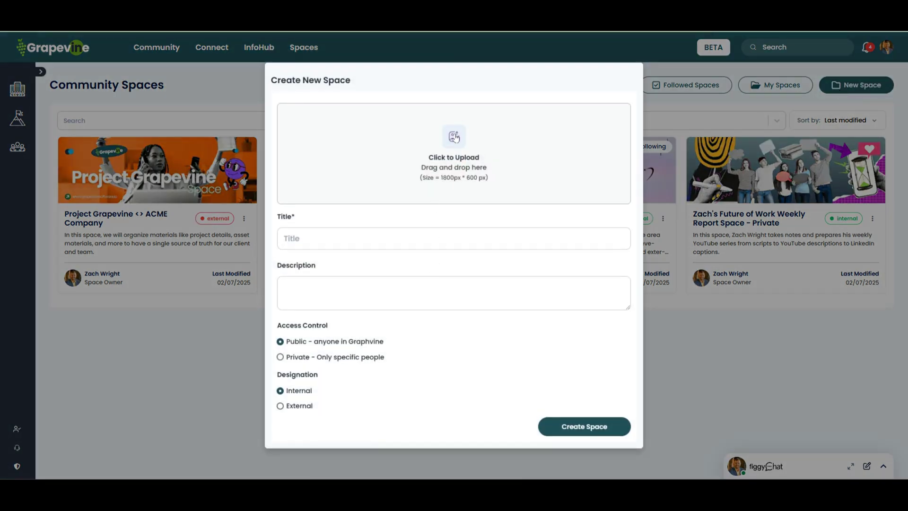
pyautogui.click(439, 174)
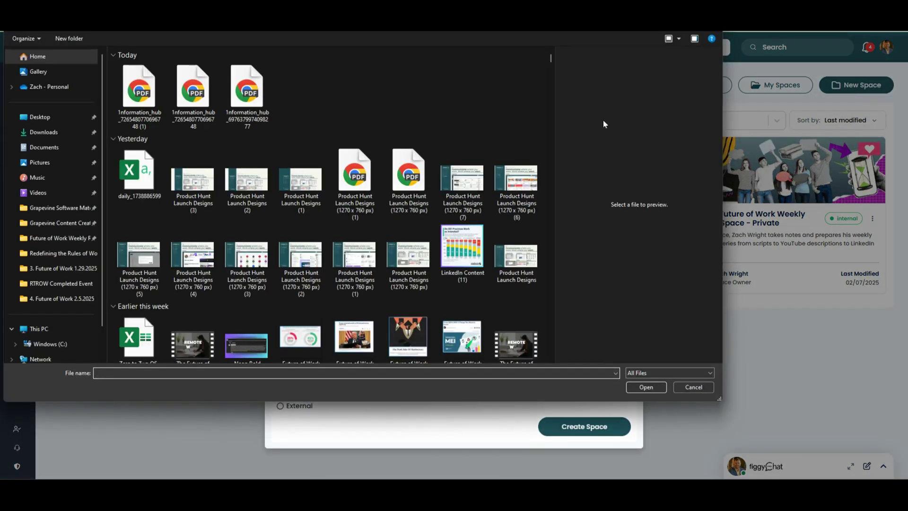
pyautogui.scroll(-10, 302, 304)
pyautogui.scroll(-15, 306, 296)
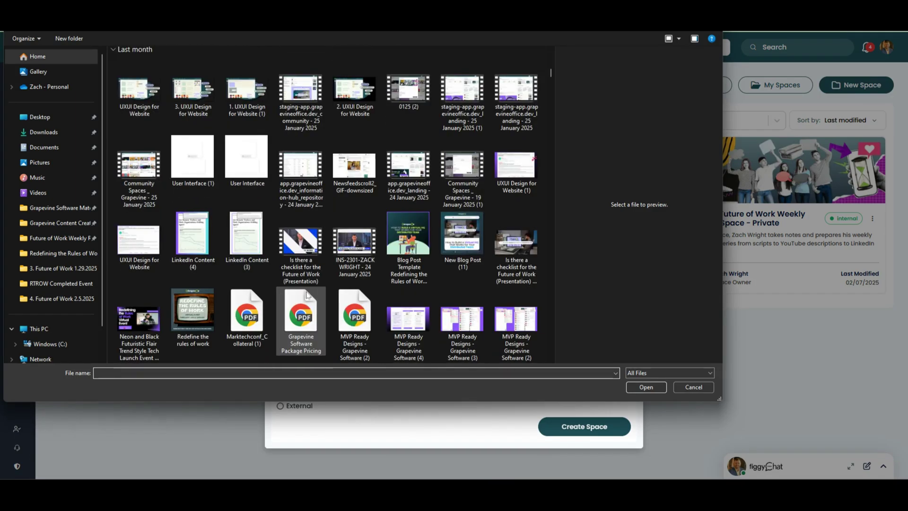
pyautogui.scroll(-5, 308, 290)
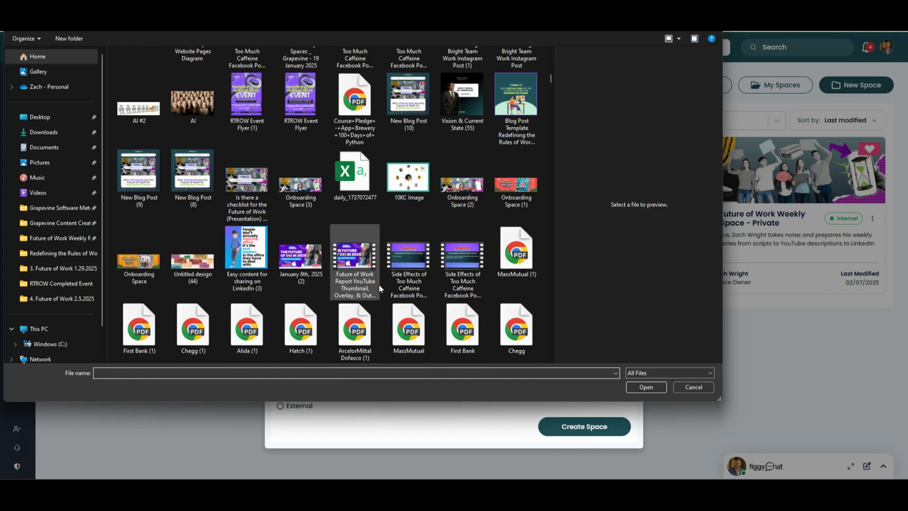
pyautogui.click(501, 187)
pyautogui.click(646, 387)
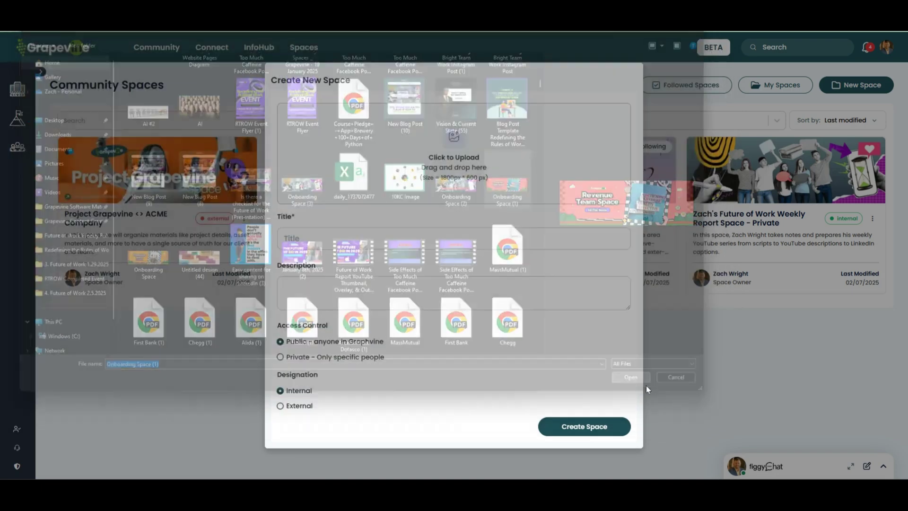
# Step: Title it 'Revenue Team Space', add the seller-success description, set Private, and create it
pyautogui.click(326, 259)
pyautogui.write('Re')
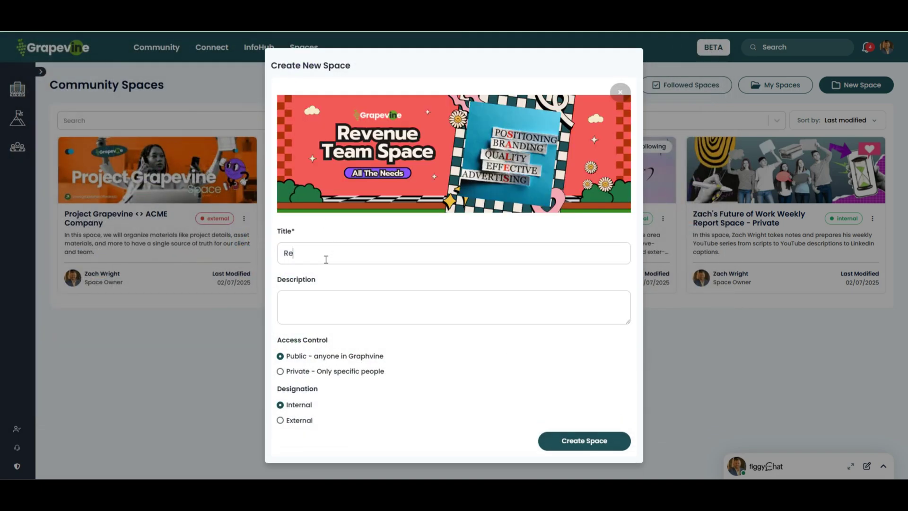
pyautogui.write('venue Team Space')
pyautogui.click(350, 297)
pyautogui.write('In this')
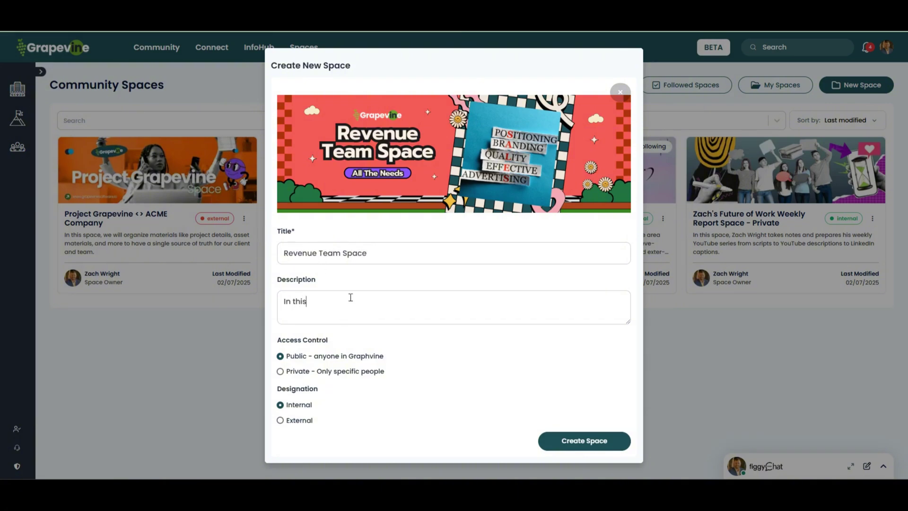
pyautogui.write(' space you will find everyt')
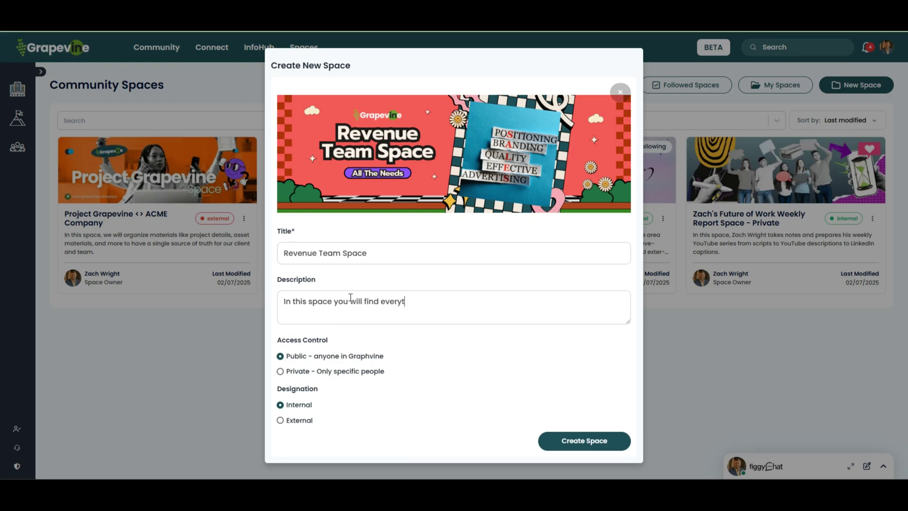
pyautogui.write('hing you need to be success')
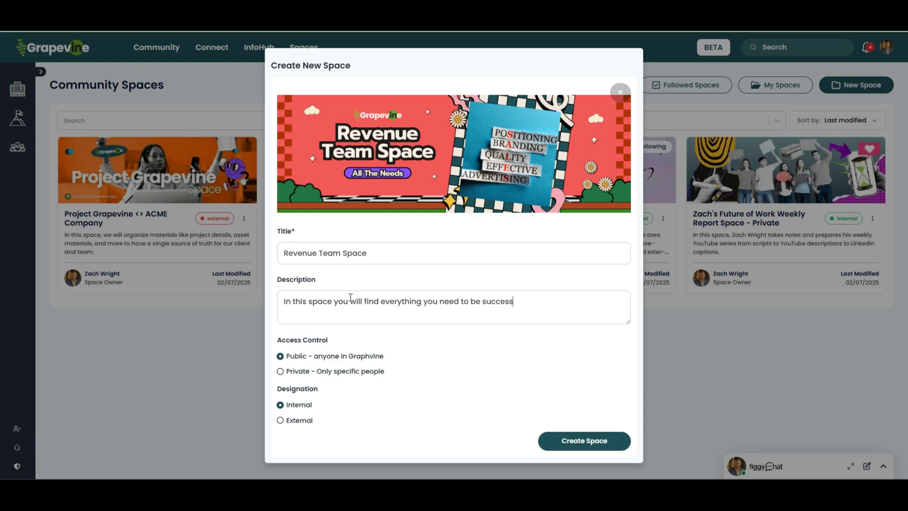
pyautogui.write('ful as a seller at Grapevine Software.')
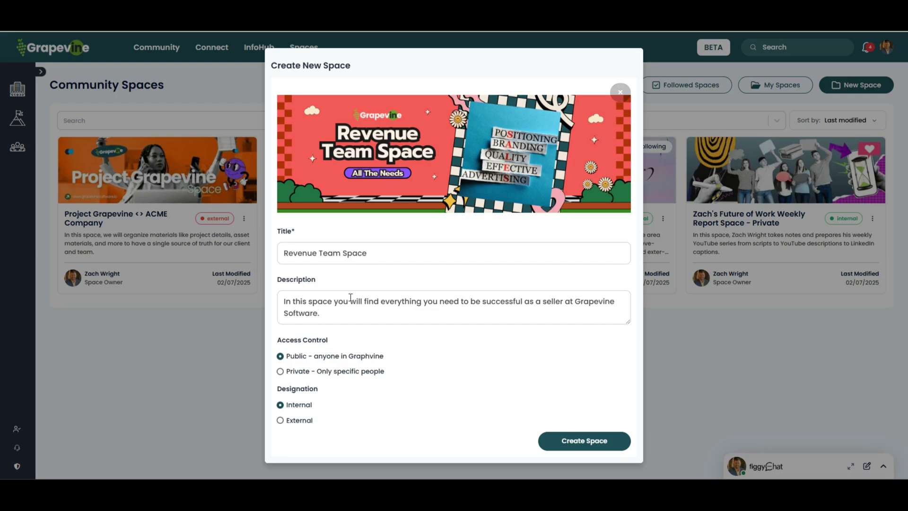
pyautogui.click(280, 372)
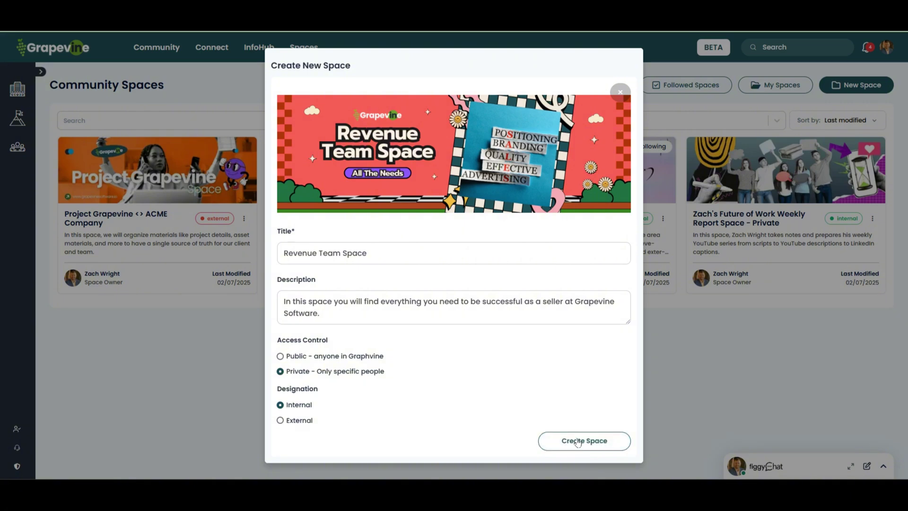
pyautogui.click(578, 440)
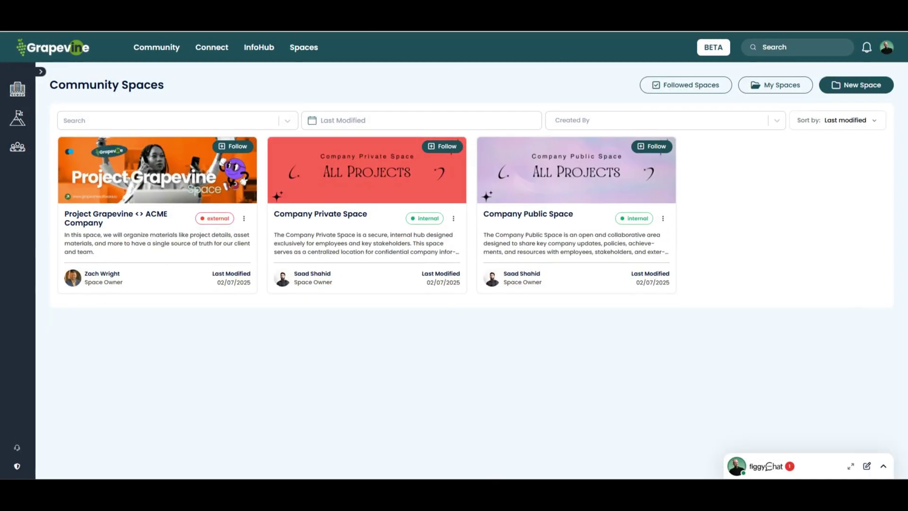
# Step: Refresh the spaces list, then share Revenue Team Space with the searched teammate as Editor
pyautogui.click(64, 44)
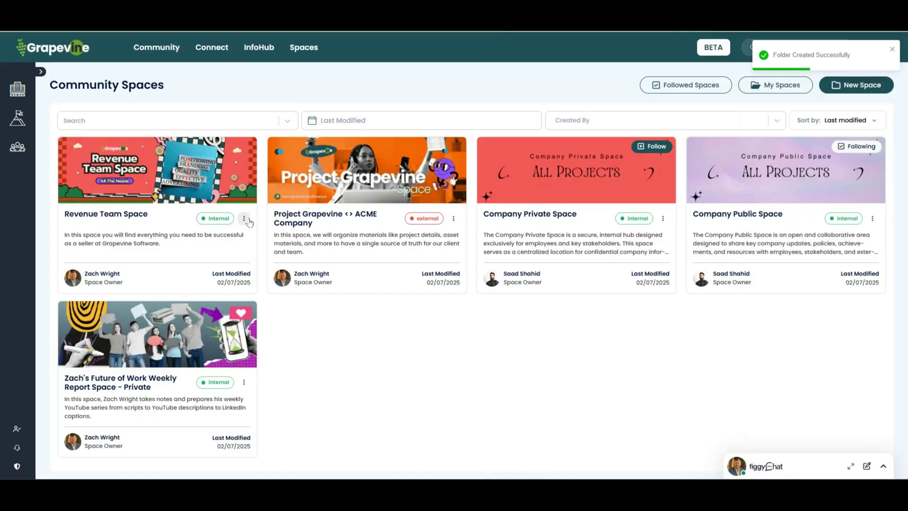
pyautogui.click(244, 218)
pyautogui.click(254, 254)
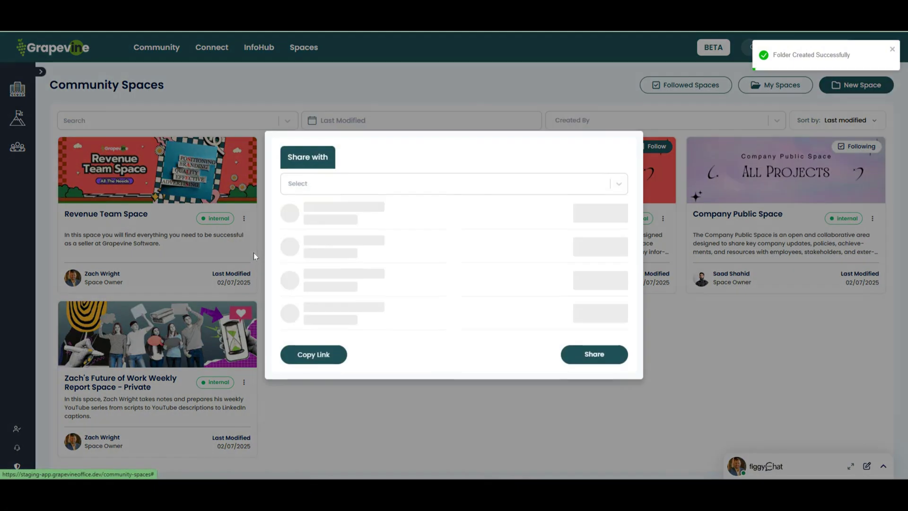
pyautogui.click(369, 186)
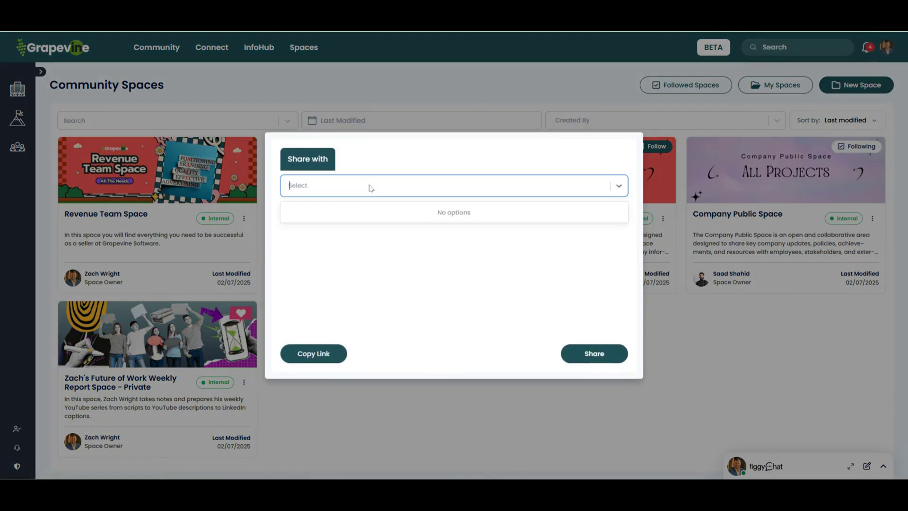
pyautogui.write('steve')
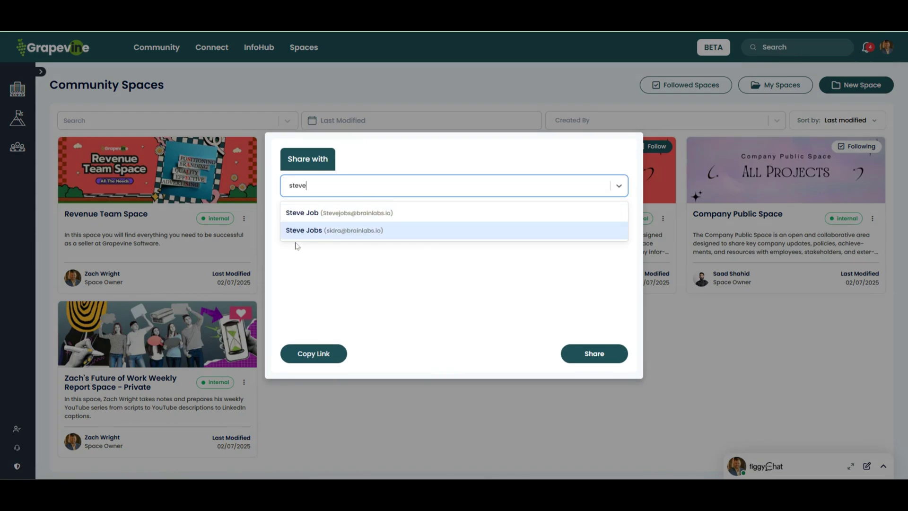
pyautogui.click(307, 237)
pyautogui.click(588, 231)
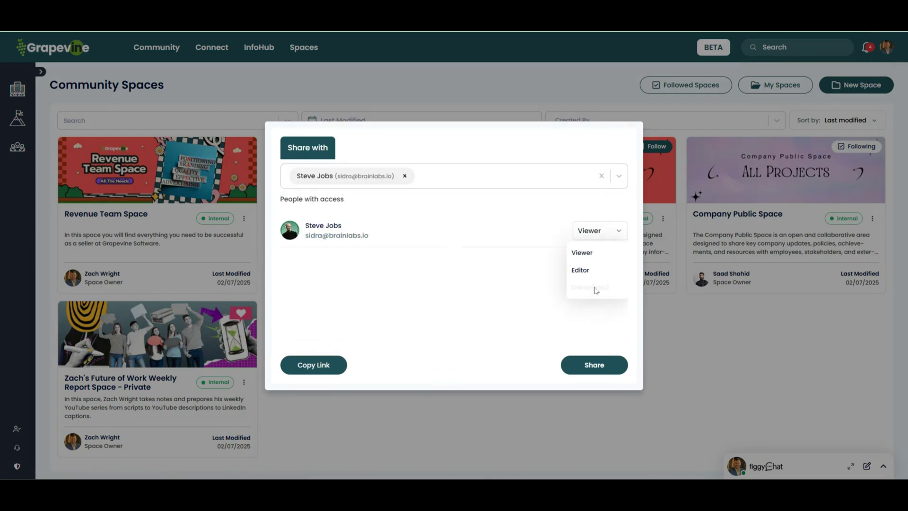
pyautogui.click(580, 270)
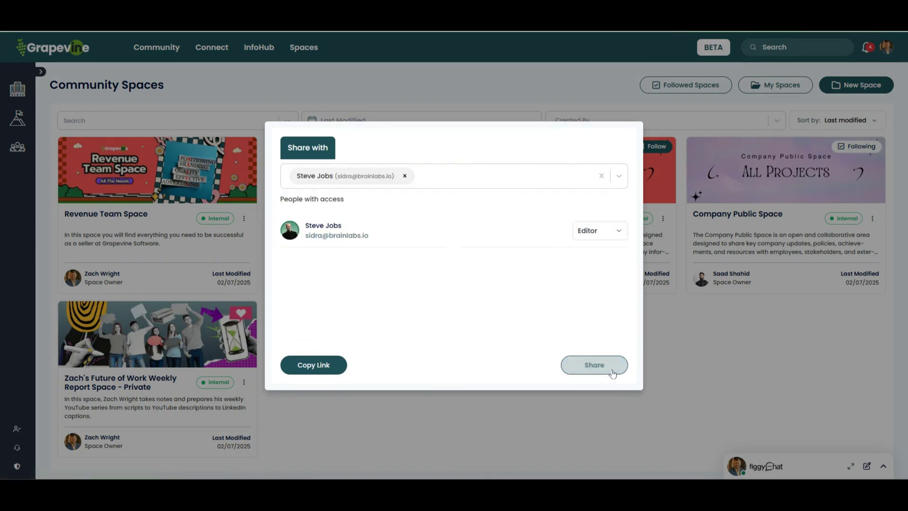
pyautogui.click(596, 365)
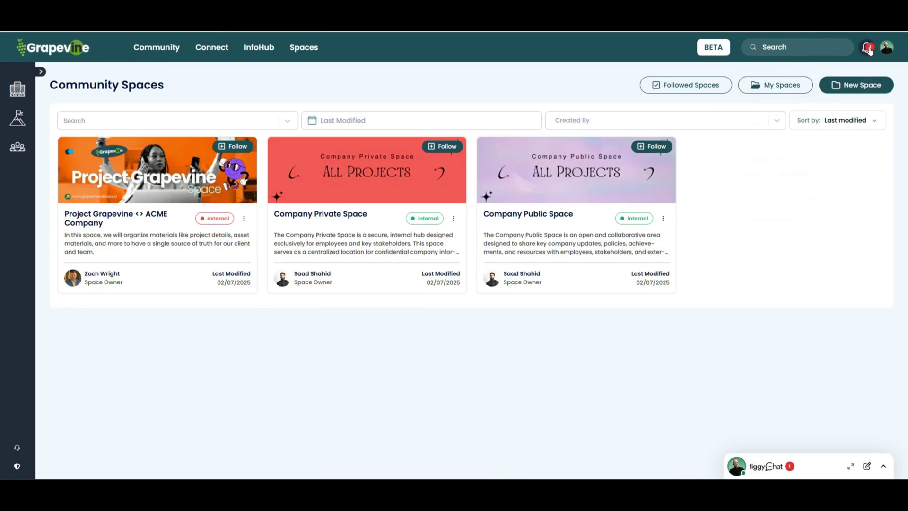
# Step: Open Revenue Team Space from the community spaces overview and start a new page there
pyautogui.click(868, 47)
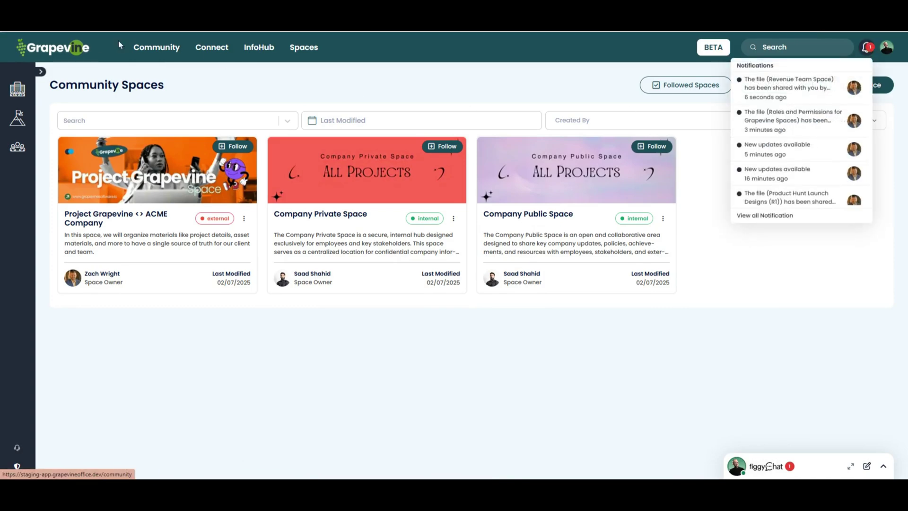
pyautogui.click(72, 47)
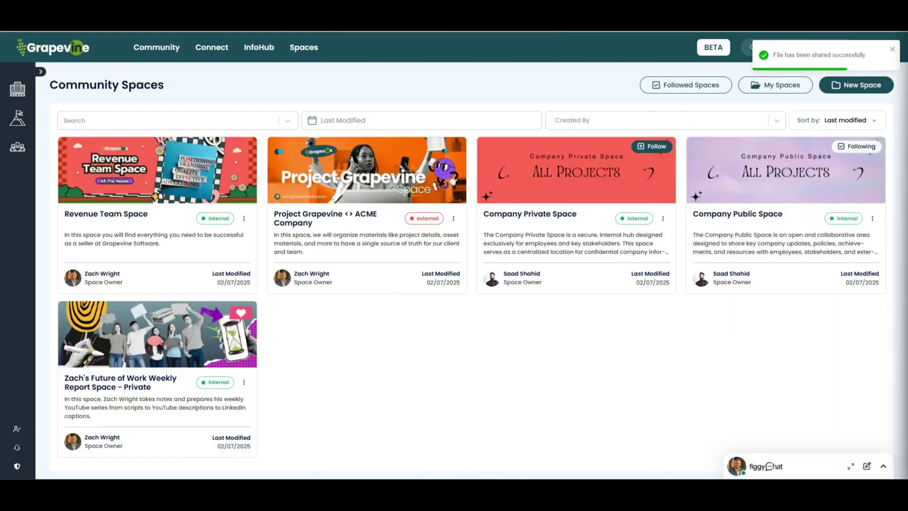
pyautogui.click(92, 217)
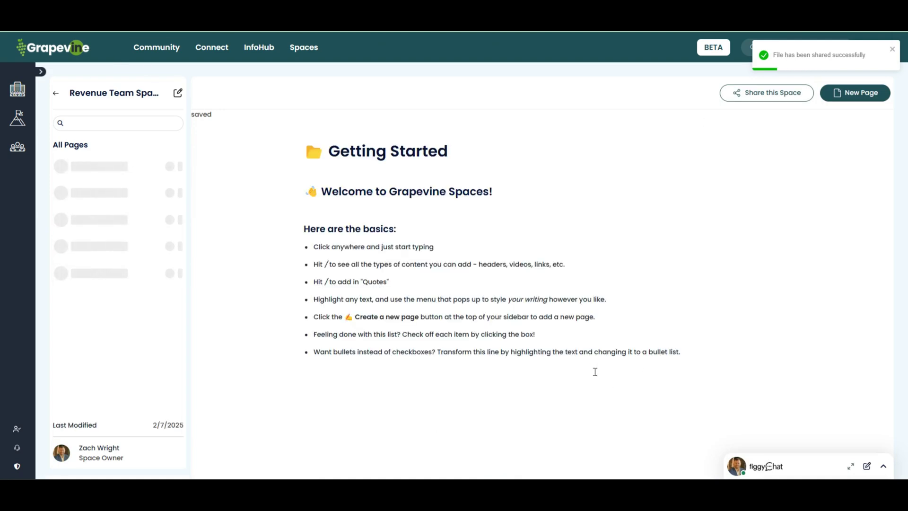
pyautogui.moveTo(304, 150); pyautogui.dragTo(762, 369)
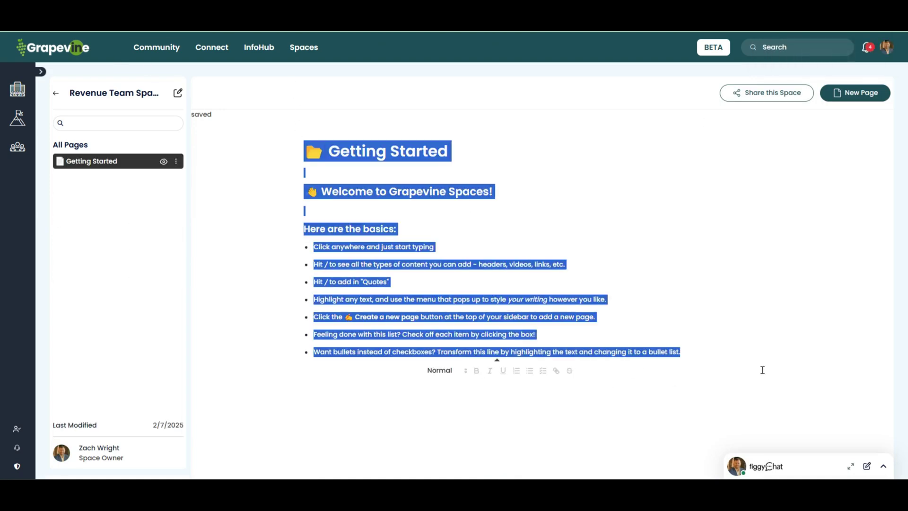
pyautogui.click(760, 354)
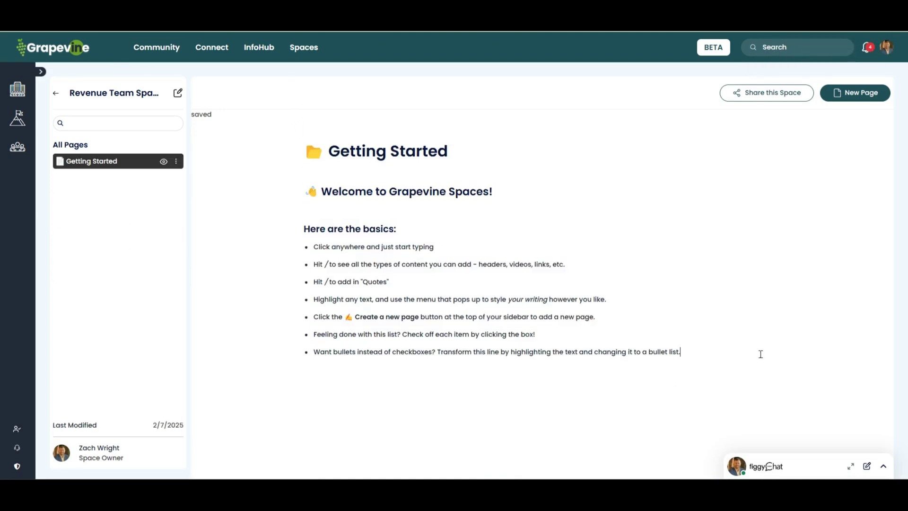
pyautogui.click(178, 94)
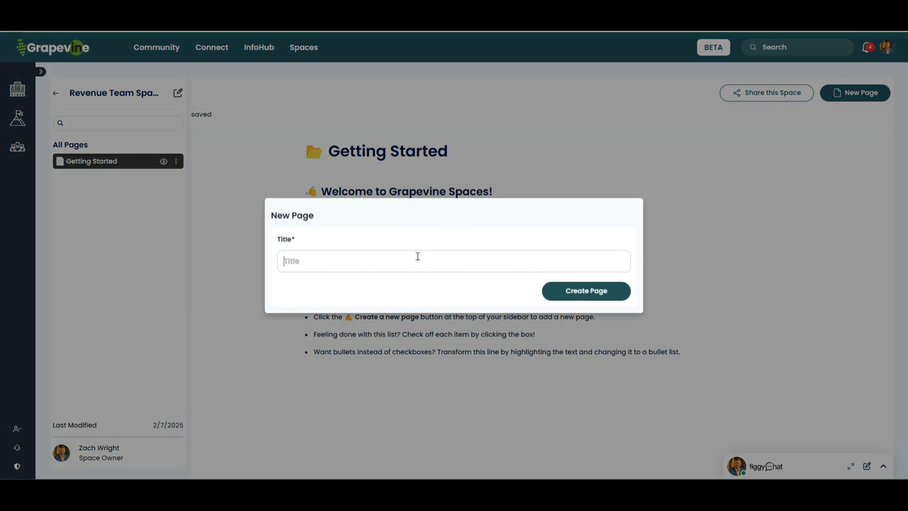
# Step: Create the page 'Sales Process Space for Mid-Market' and open it
pyautogui.write('Sales Process Space for')
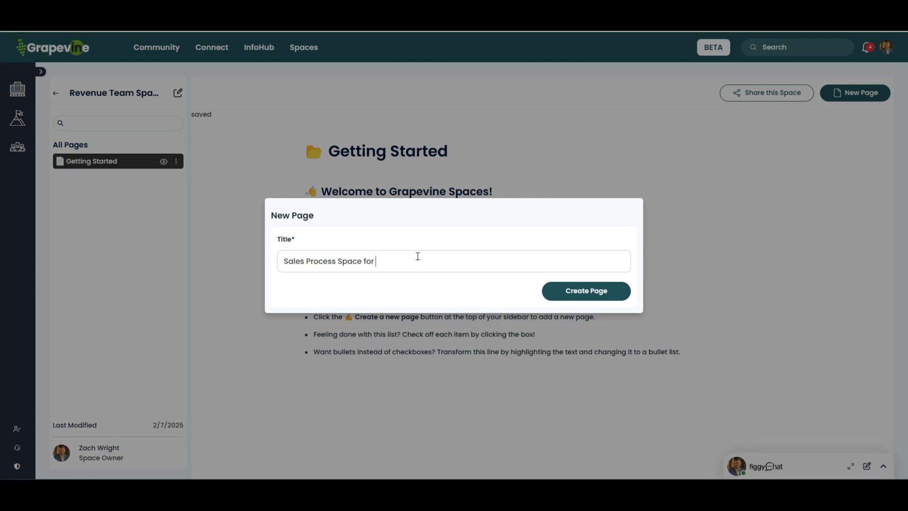
pyautogui.write(' Mid-Market')
pyautogui.click(585, 291)
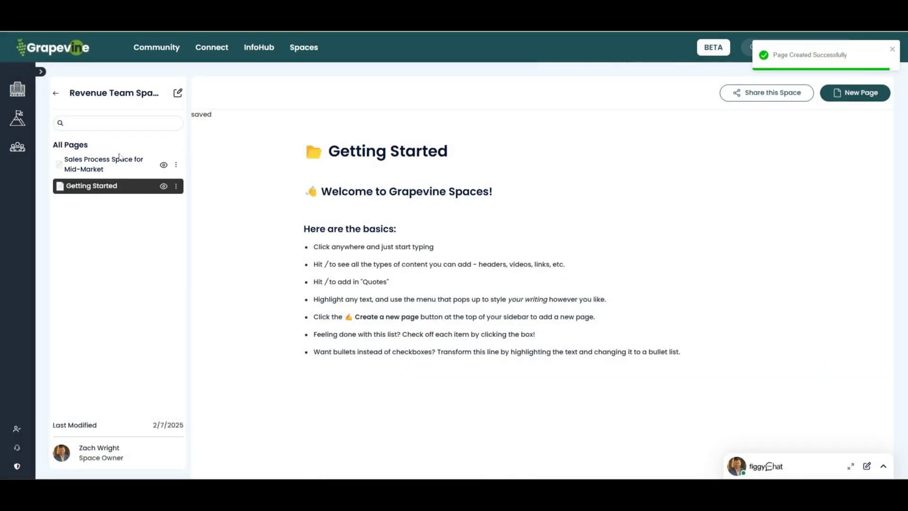
pyautogui.click(110, 168)
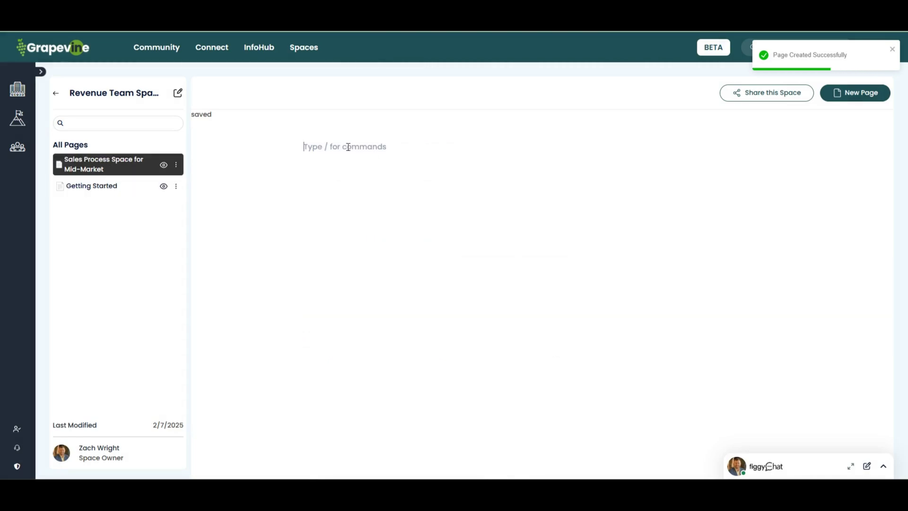
# Step: Add Heading 1 'Welcome to Grapevine's Sales Process Space' with a Heading 3 line below
pyautogui.write('/')
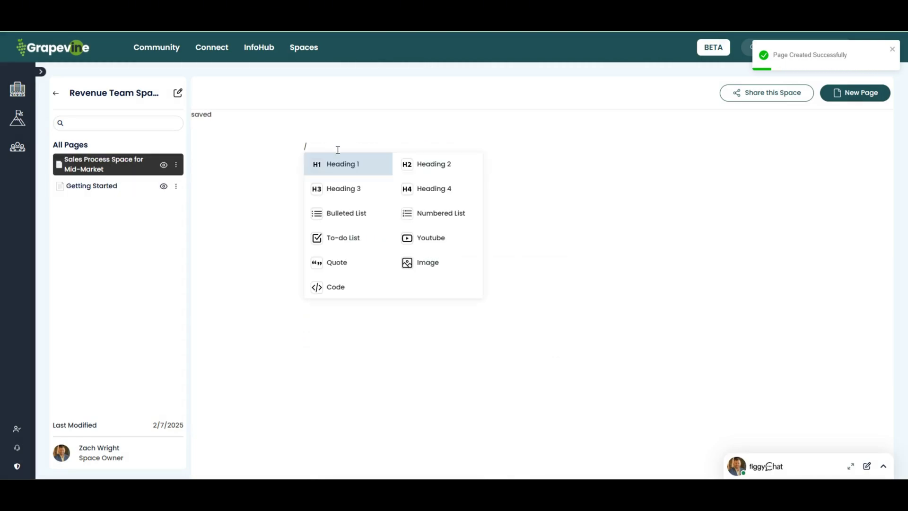
pyautogui.click(344, 165)
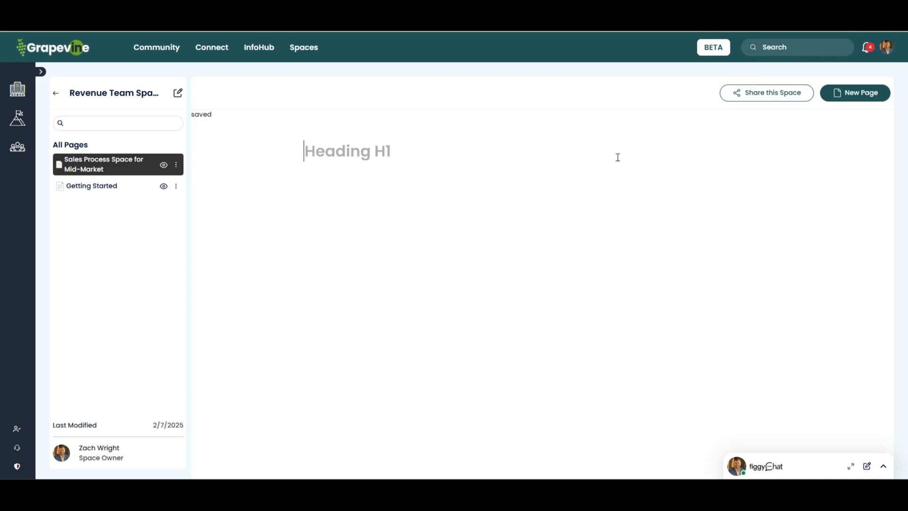
pyautogui.write('Welcome to Gra')
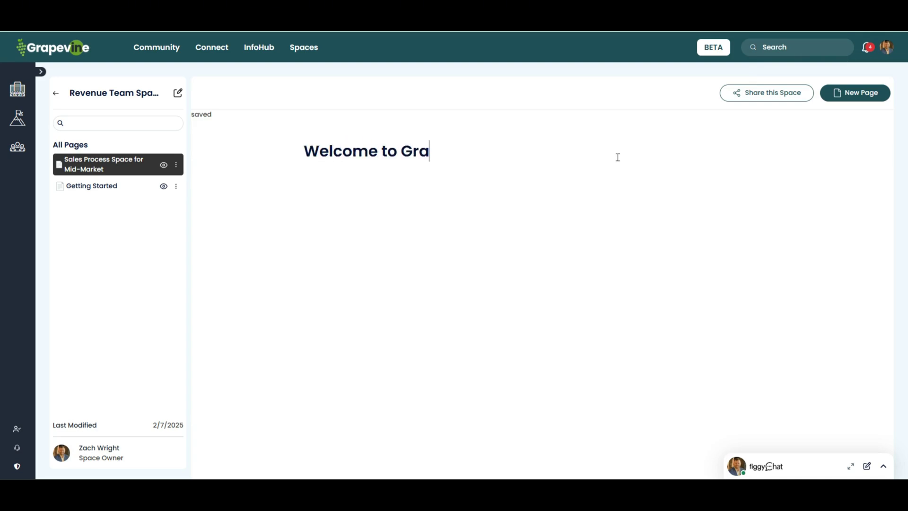
pyautogui.write("pevine's S")
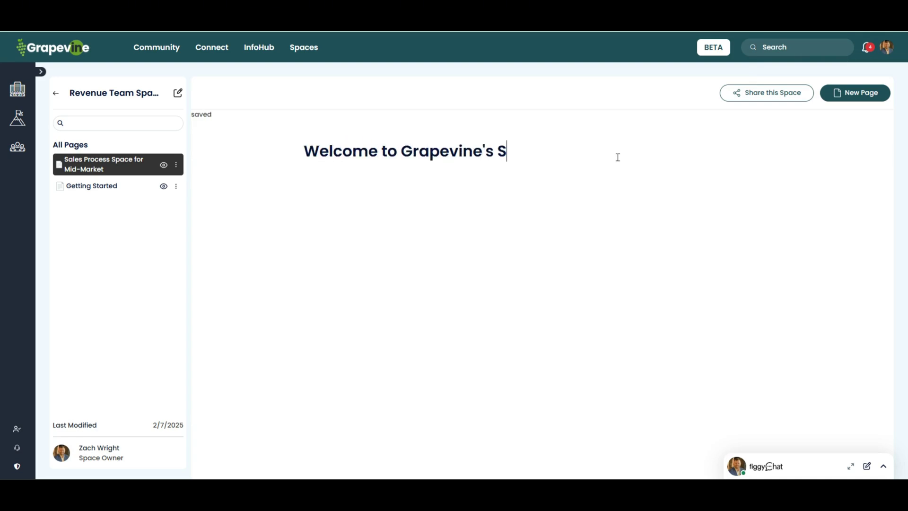
pyautogui.write('ales Procve')
pyautogui.press('BackSpace')
pyautogui.press('BackSpace')
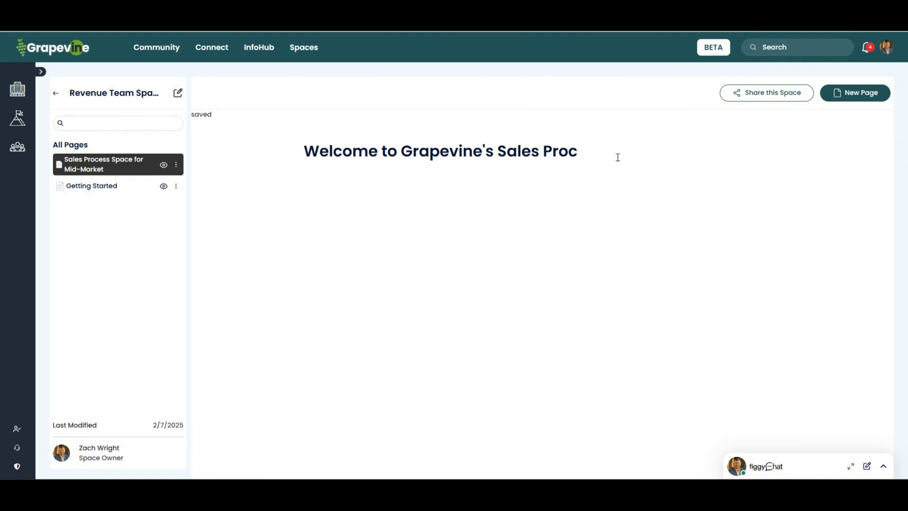
pyautogui.write('ess Space')
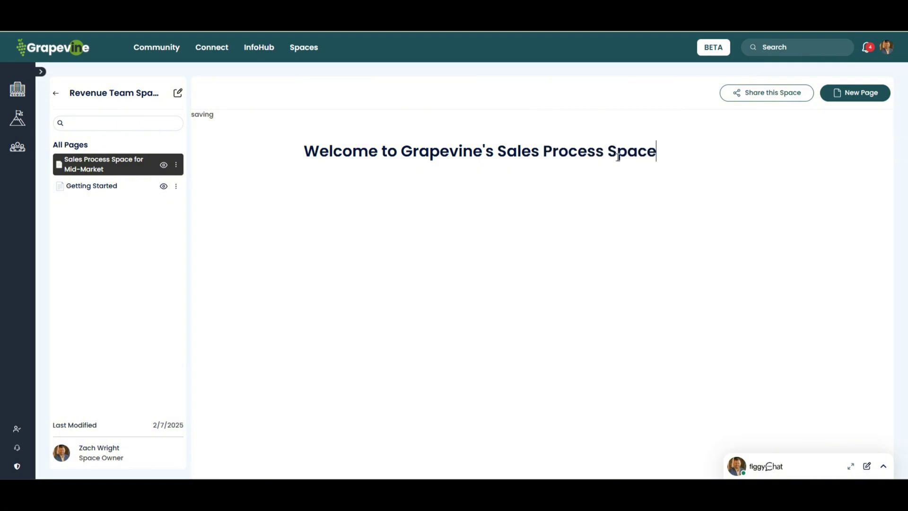
pyautogui.press('Return')
pyautogui.write('/')
pyautogui.press('Down')
pyautogui.press('Down')
pyautogui.press('Return')
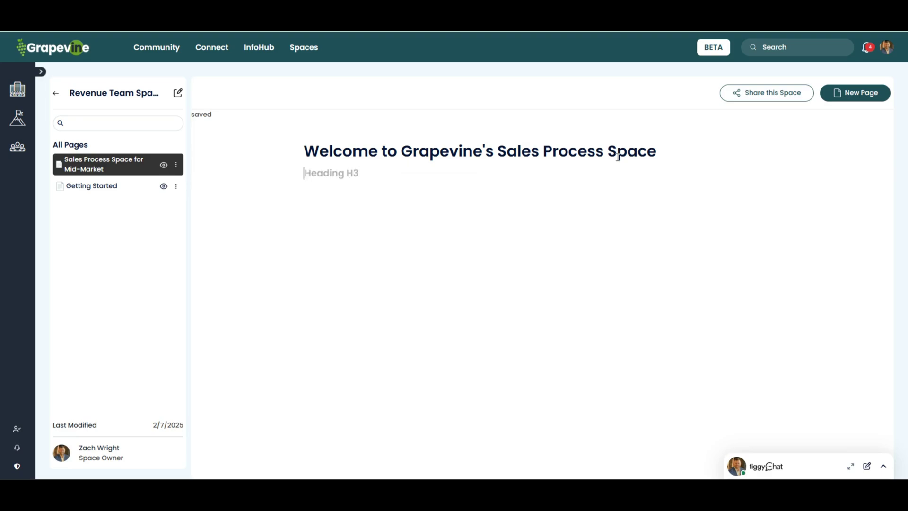
# Step: Begin the subheading 'In this page you' and change the title's 'Space' to 'Page'
pyautogui.write("In this space you'll")
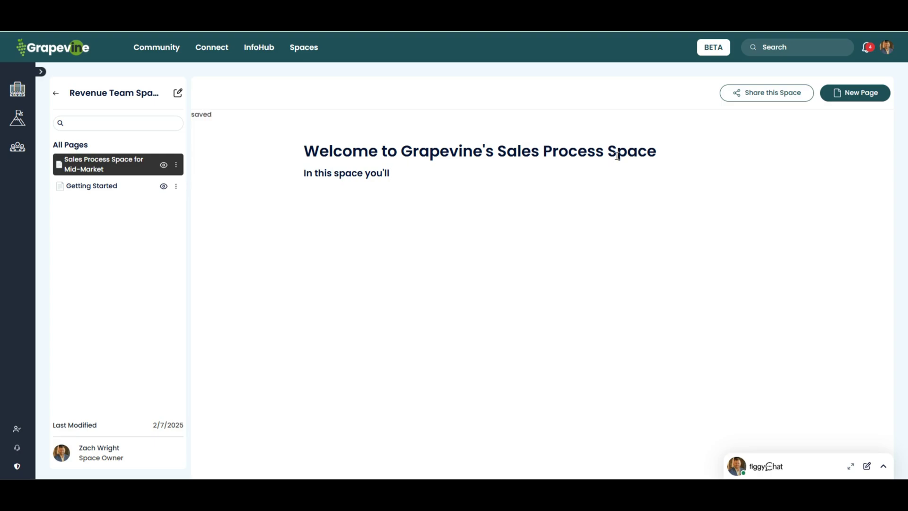
pyautogui.moveTo(606, 152); pyautogui.dragTo(662, 152)
pyautogui.write('Page')
pyautogui.click(395, 173)
pyautogui.moveTo(363, 173); pyautogui.dragTo(337, 171)
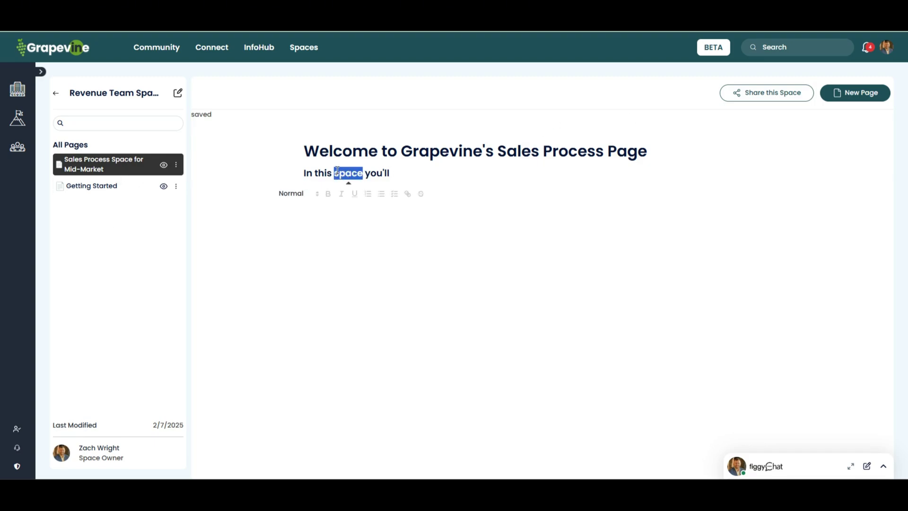
pyautogui.write('page')
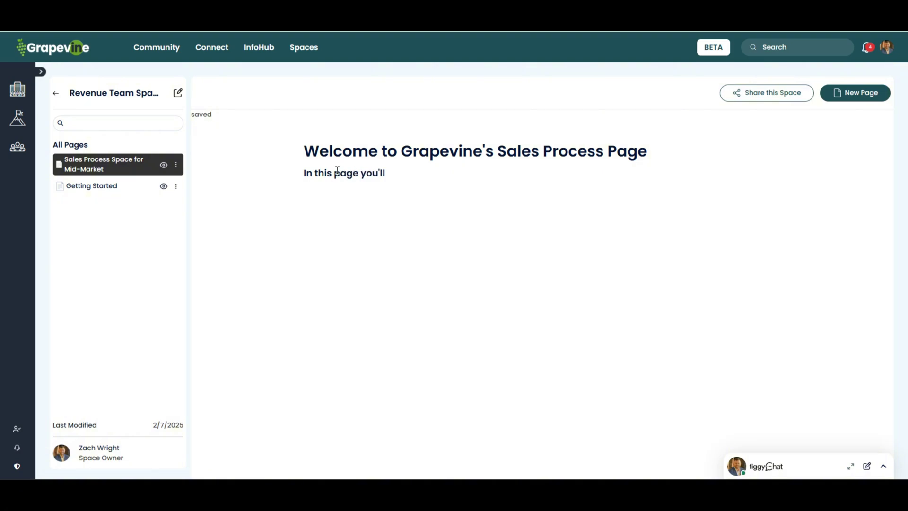
# Step: Finish the subheading: '...go from prospect lead to closed/won deal.'
pyautogui.press('End')
pyautogui.write('find everything step of our ')
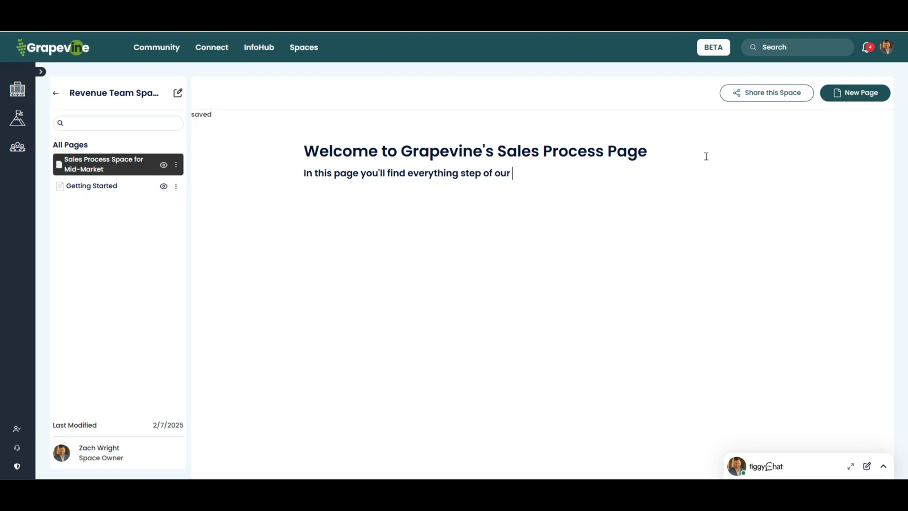
pyautogui.write('Sales Process')
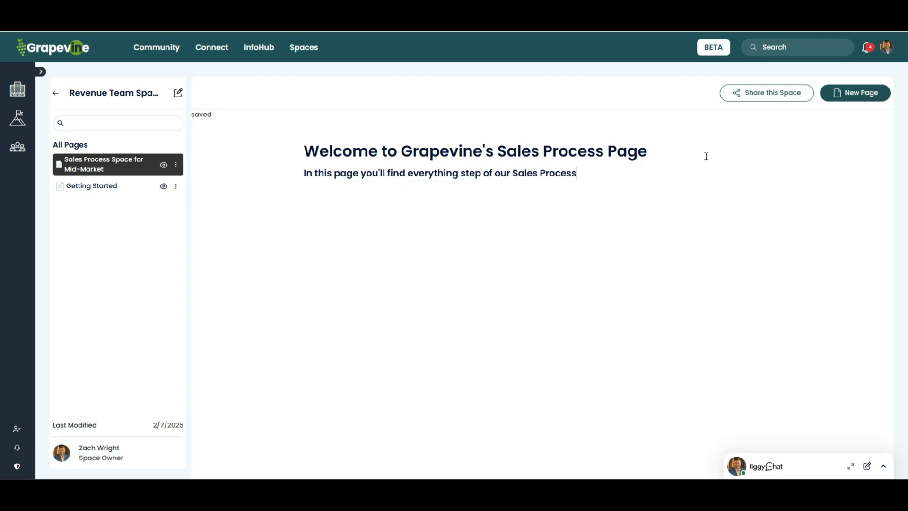
pyautogui.write(' needed to go from ')
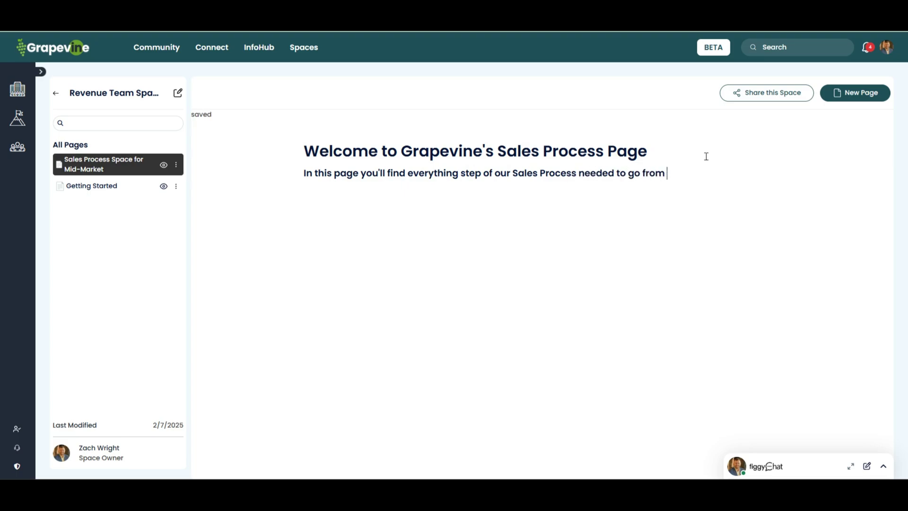
pyautogui.write('propos')
pyautogui.press('BackSpace')
pyautogui.press('BackSpace')
pyautogui.write('est lead to ')
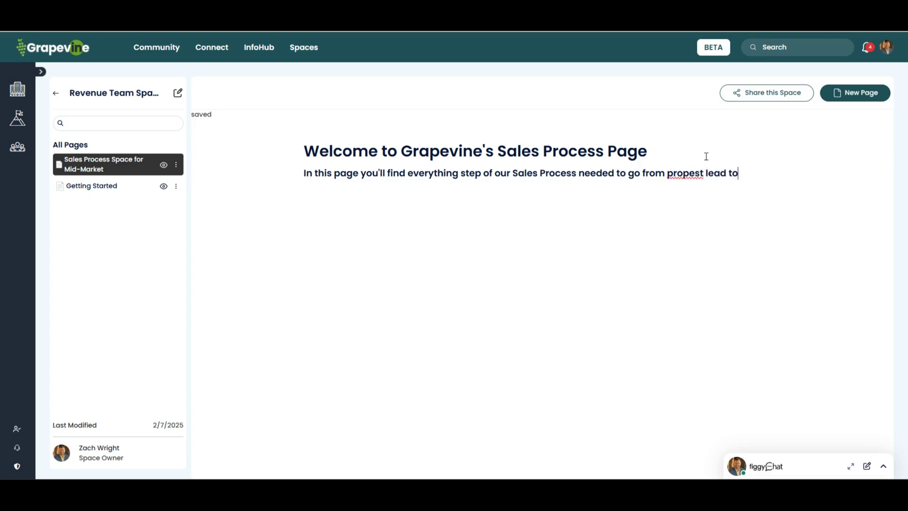
pyautogui.write('closed/')
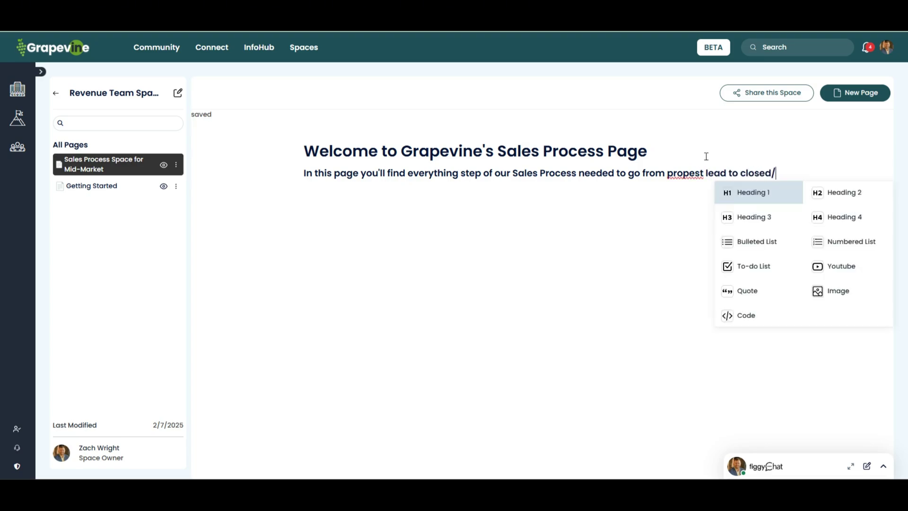
pyautogui.write('won deald')
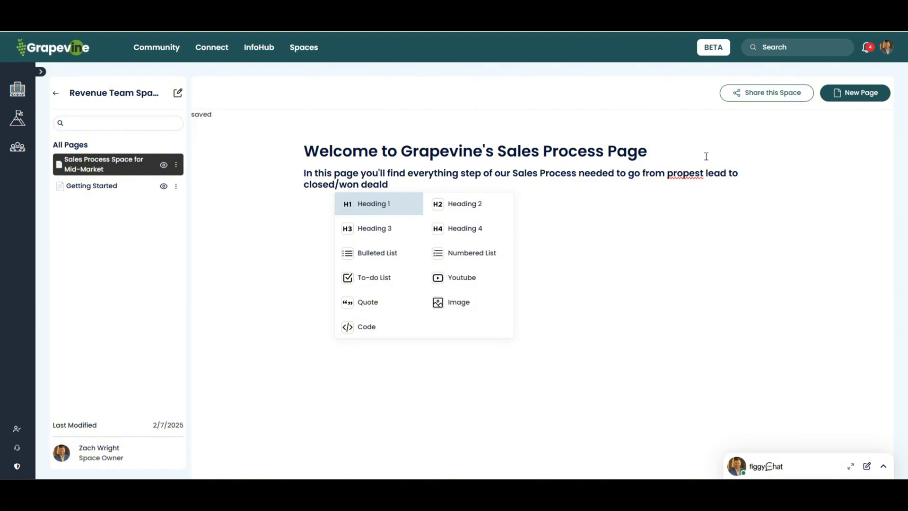
pyautogui.press('BackSpace')
pyautogui.write('.')
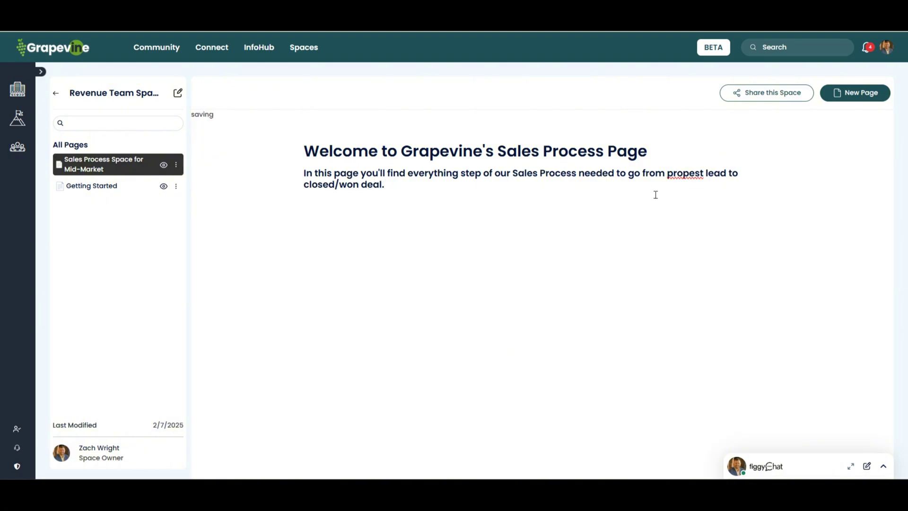
# Step: Correct the misspelling 'propest' to 'prospect' and add an empty line below the paragraph
pyautogui.rightClick(679, 173)
pyautogui.click(694, 180)
pyautogui.click(690, 176)
pyautogui.press('BackSpace')
pyautogui.write('sp')
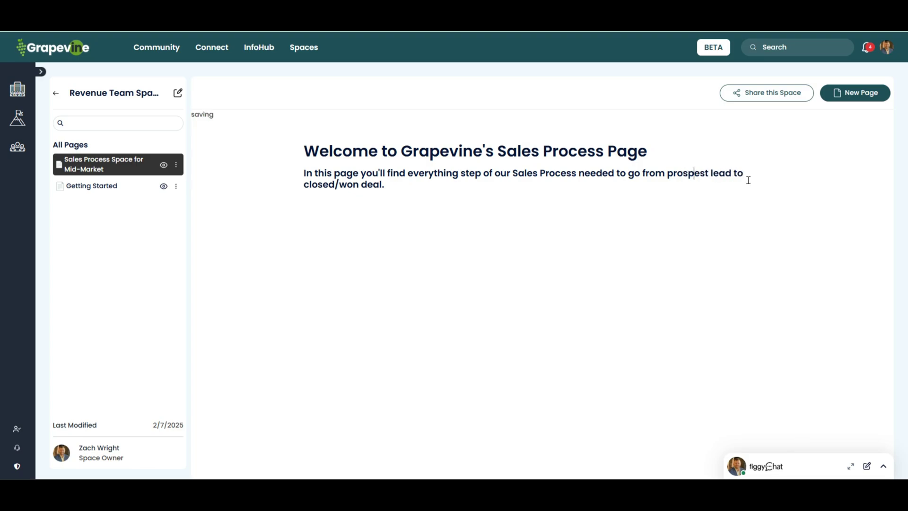
pyautogui.press('Delete')
pyautogui.press('Delete')
pyautogui.press('Delete')
pyautogui.write('ect')
pyautogui.click(355, 201)
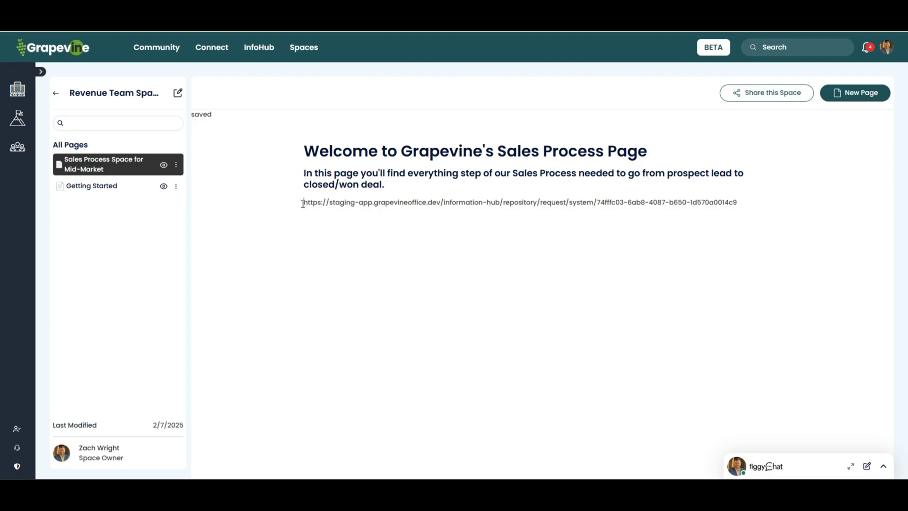
# Step: Paste the staging app URL and make it a clickable hyperlink, then start a slash command below
pyautogui.moveTo(303, 203); pyautogui.dragTo(744, 202)
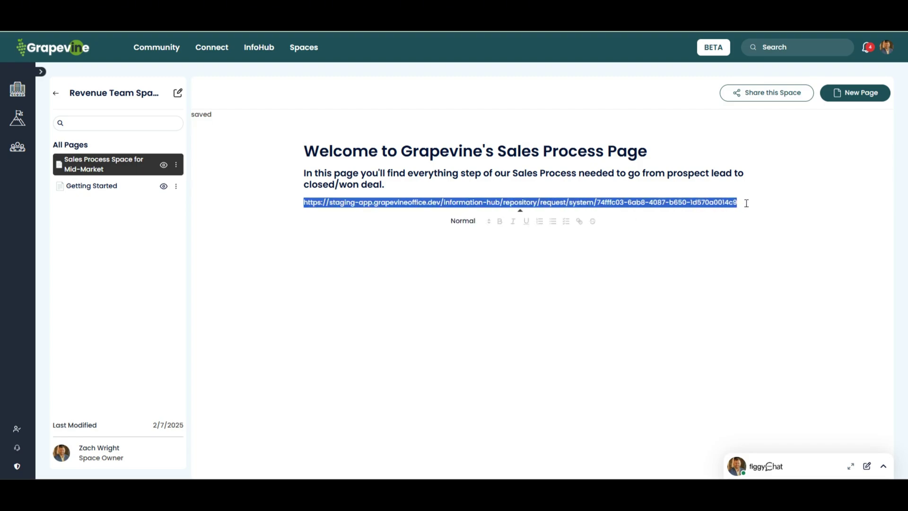
pyautogui.click(579, 222)
pyautogui.hotkey('ctrl', 'v')
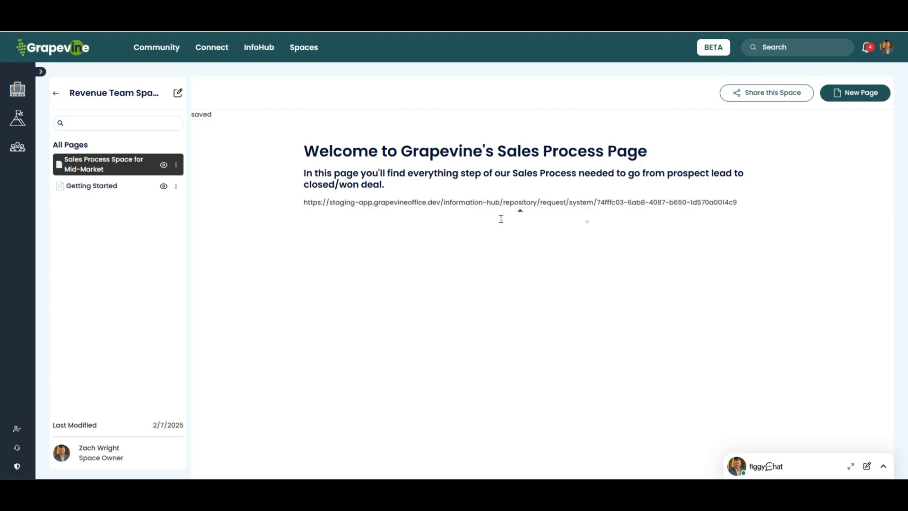
pyautogui.press('Return')
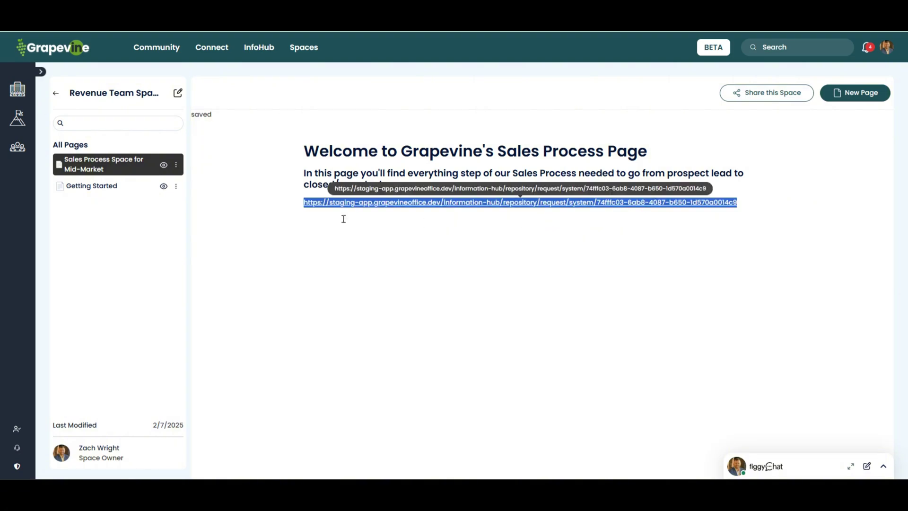
pyautogui.click(336, 210)
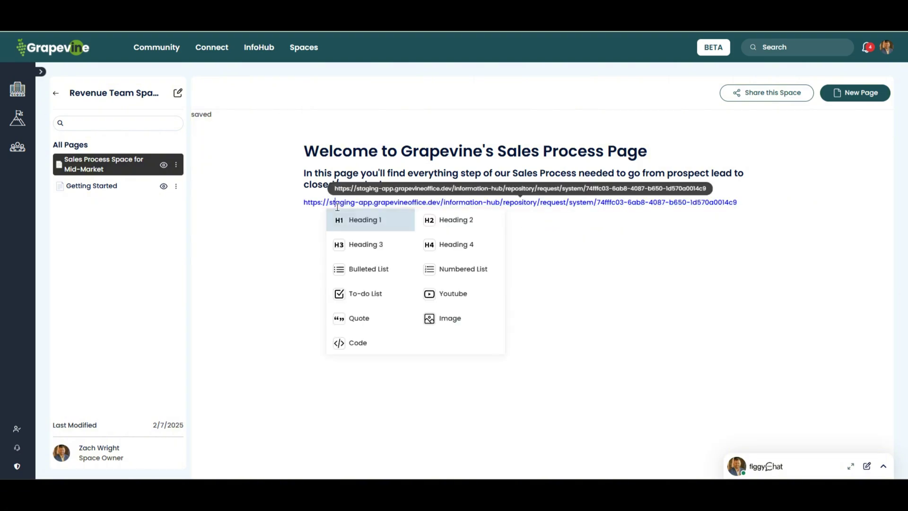
pyautogui.click(743, 192)
pyautogui.write('/')
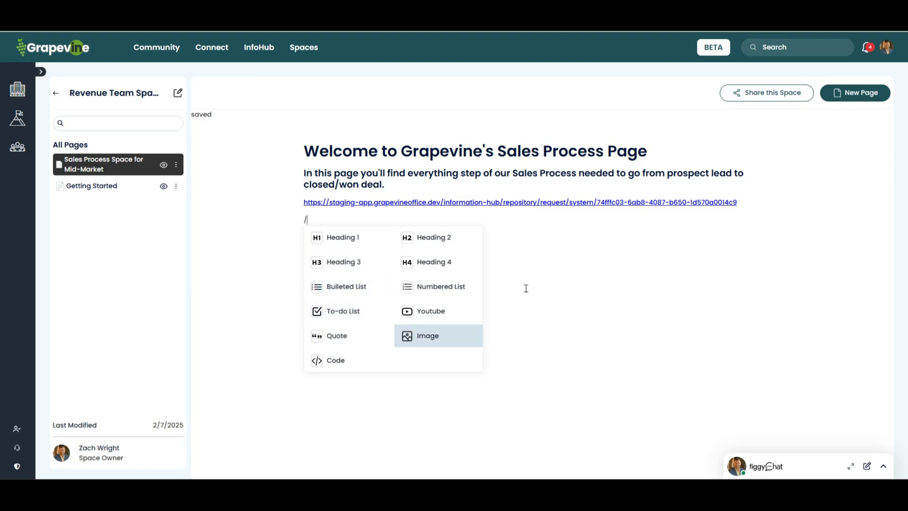
# Step: Add to-do items 'Step One: Conduct a DQ Call with Prospect' and 'Qualify | Disqualify'
pyautogui.press('BackSpace')
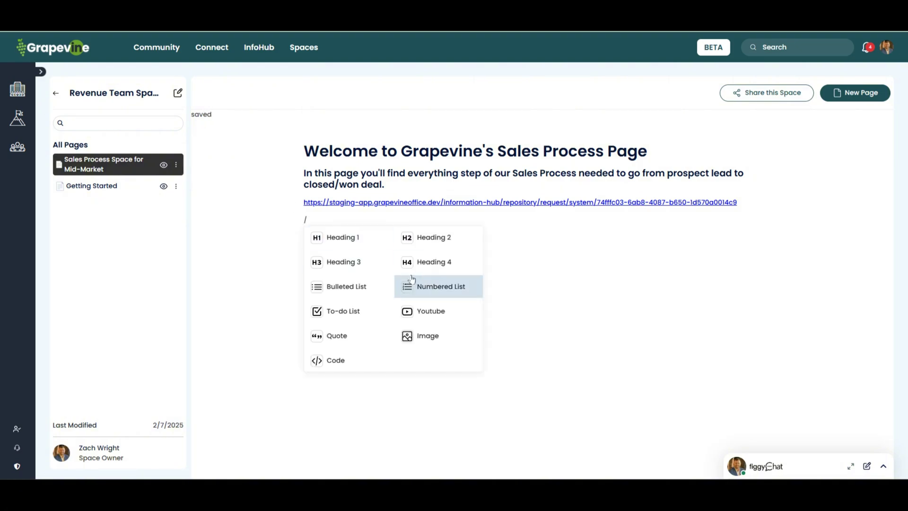
pyautogui.click(315, 310)
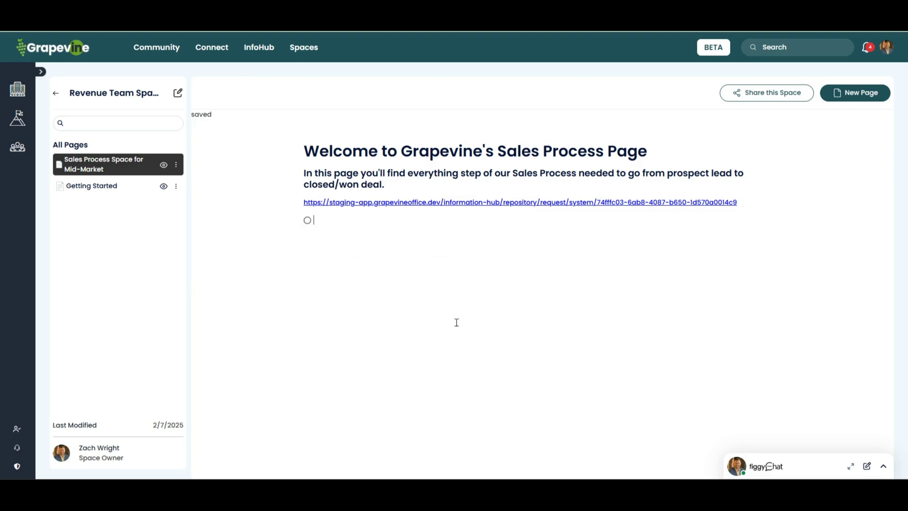
pyautogui.write('Step One: C')
pyautogui.press('BackSpace')
pyautogui.write('Conduct a D')
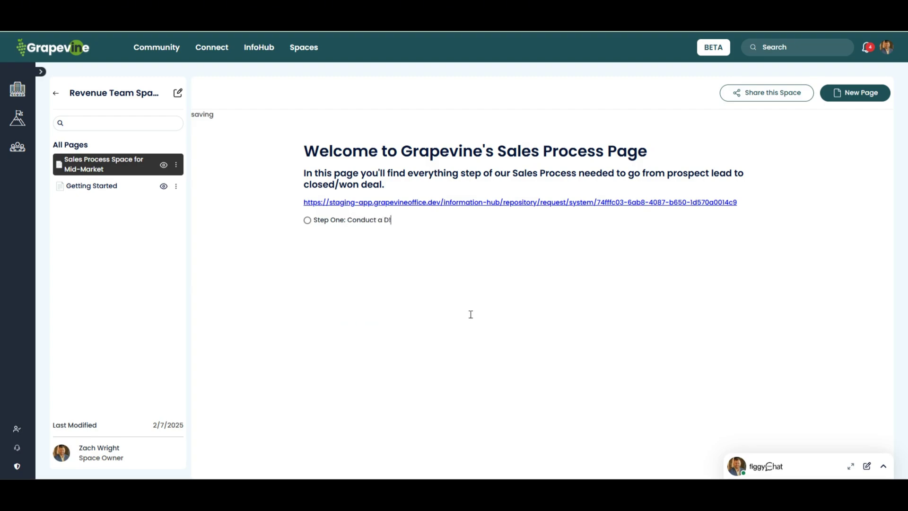
pyautogui.write('Q Call with Prospect')
pyautogui.press('Return')
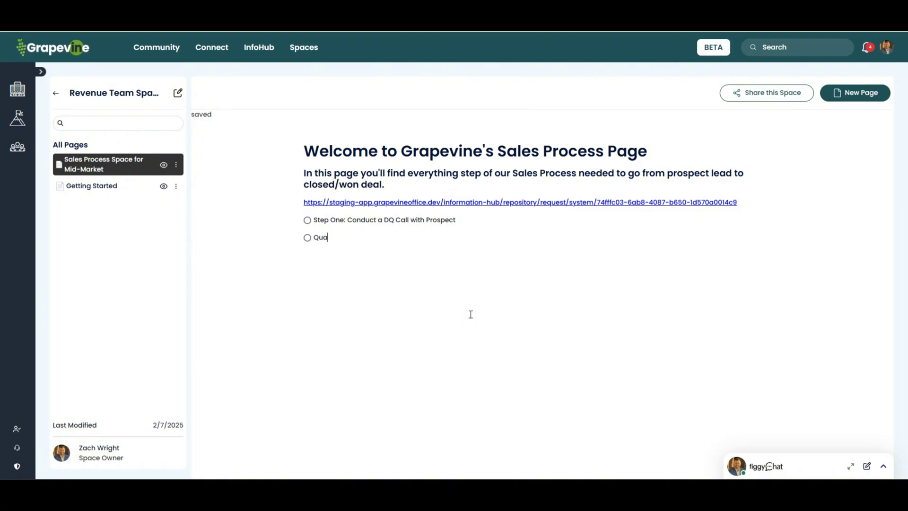
pyautogui.write('Qualified | D')
pyautogui.press('BackSpace')
pyautogui.press('BackSpace')
pyautogui.press('BackSpace')
pyautogui.write('y')
pyautogui.click(378, 242)
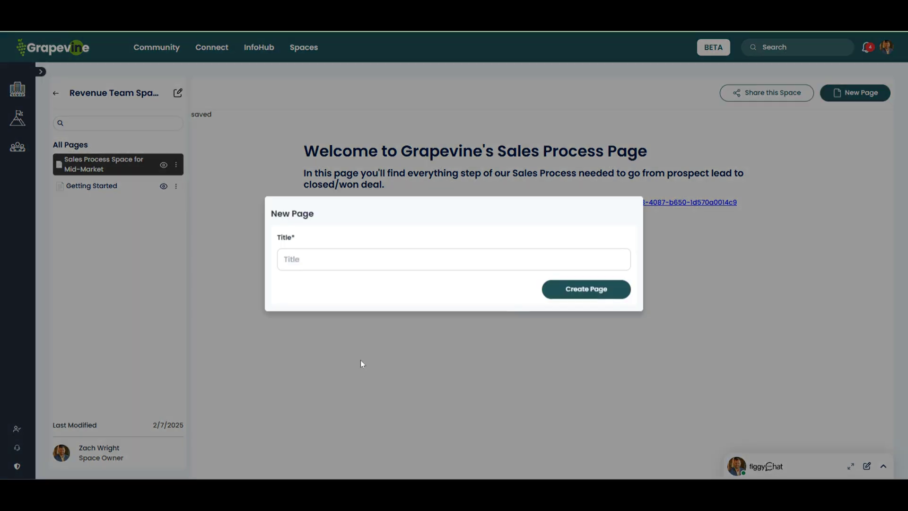
# Step: Create the page 'ACME Company <> Grapevine Project Space' and open it
pyautogui.click(178, 92)
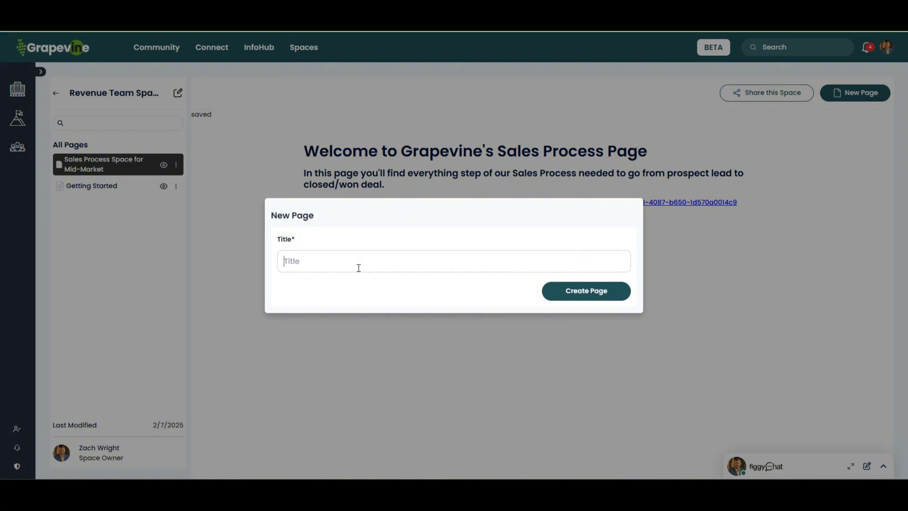
pyautogui.write('ACME Company <> Grapevine Proj')
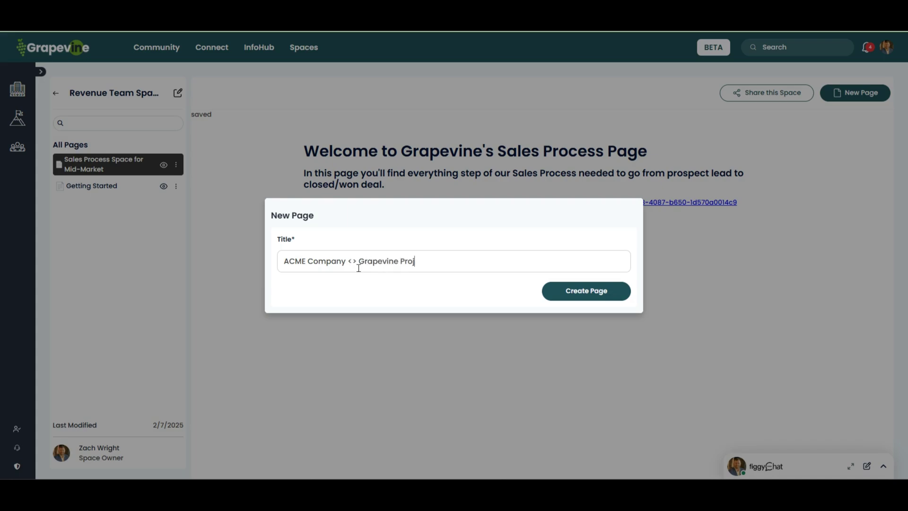
pyautogui.write('ect Space')
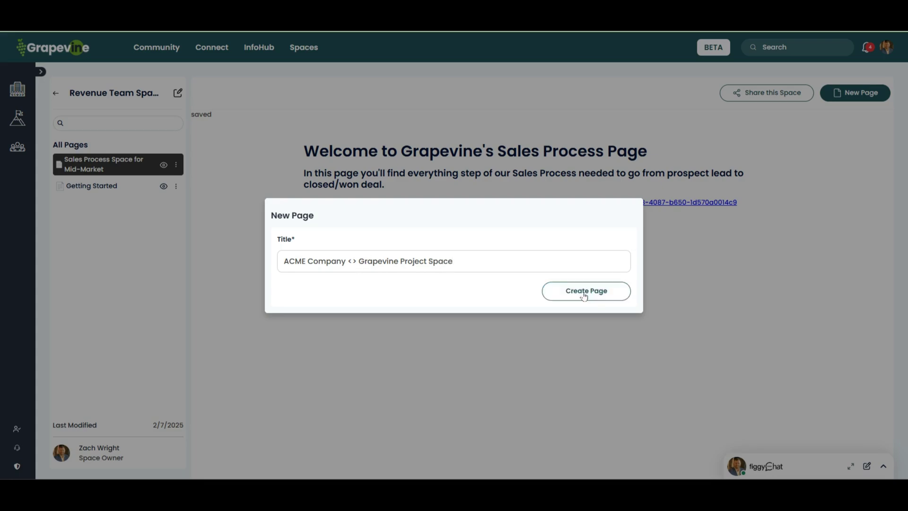
pyautogui.click(584, 291)
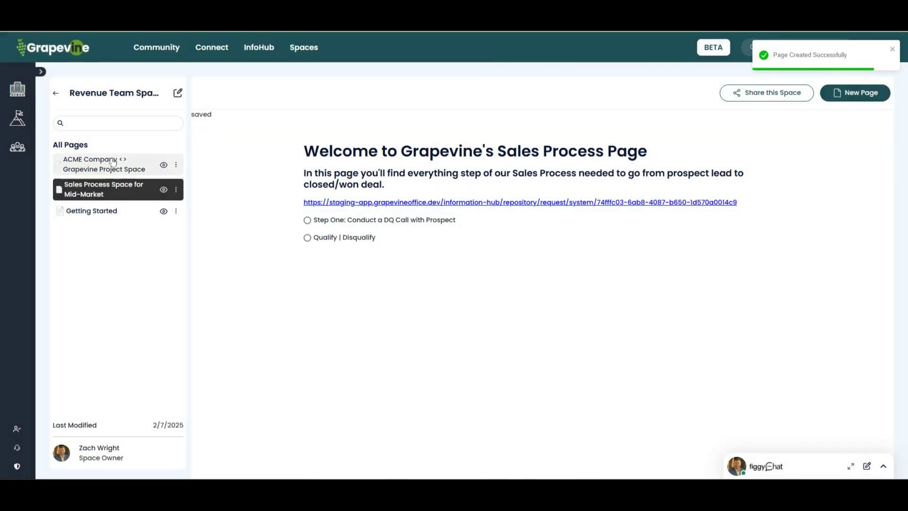
pyautogui.click(113, 163)
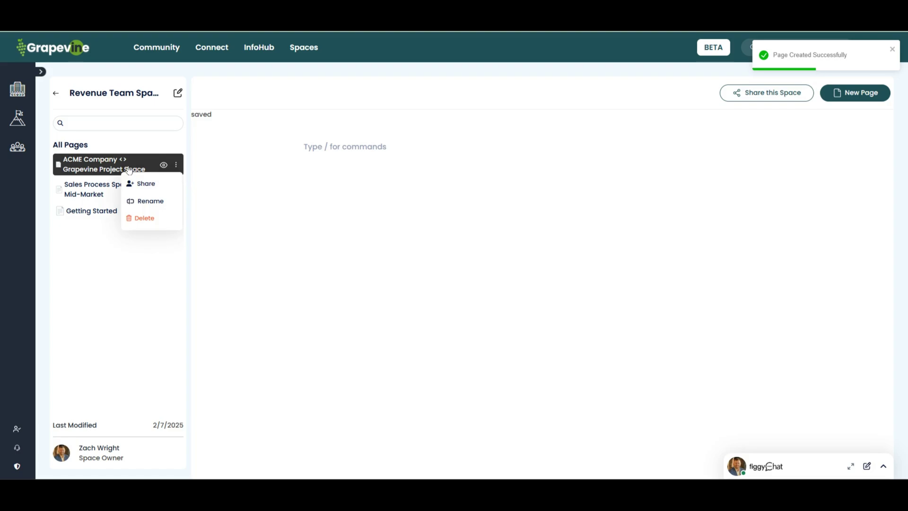
# Step: Check the page's sharing options, then go back to the Community Spaces list
pyautogui.click(756, 93)
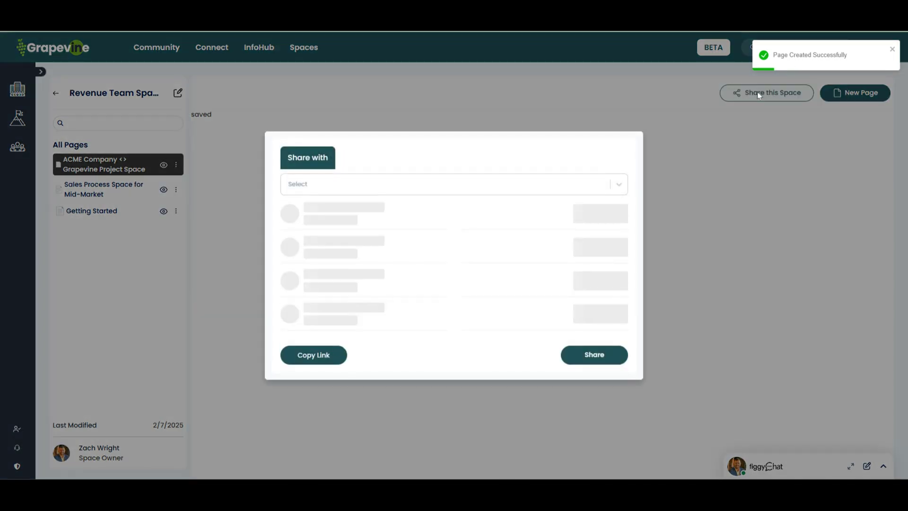
pyautogui.click(785, 140)
pyautogui.click(55, 93)
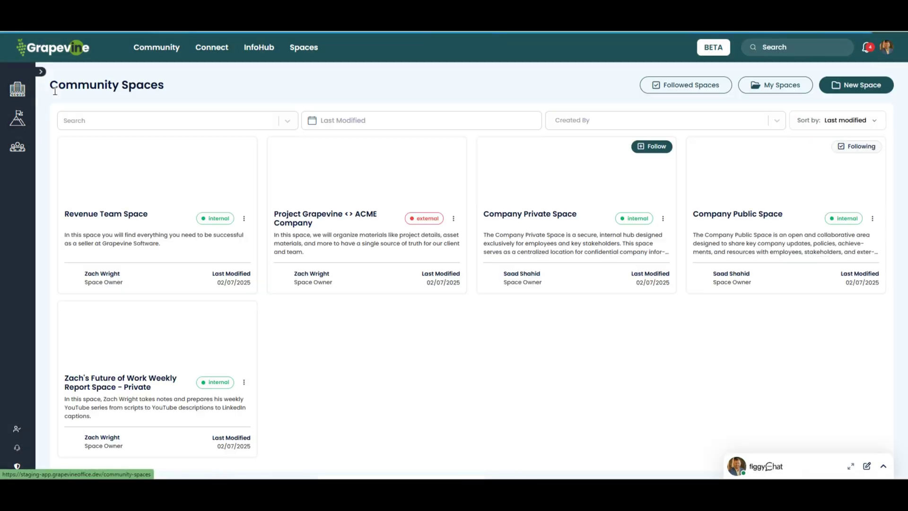
# Step: Edit Revenue Team Space settings to set its Designation to External and save
pyautogui.click(243, 218)
pyautogui.click(252, 237)
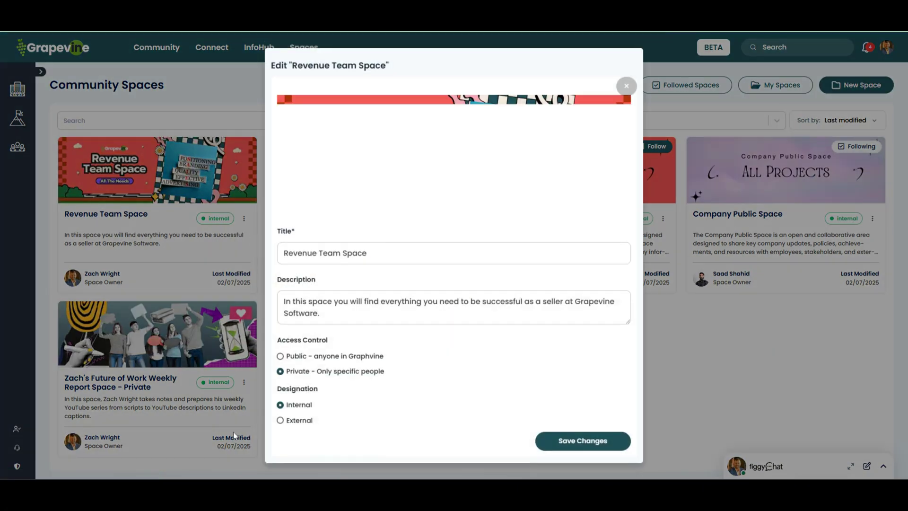
pyautogui.click(568, 441)
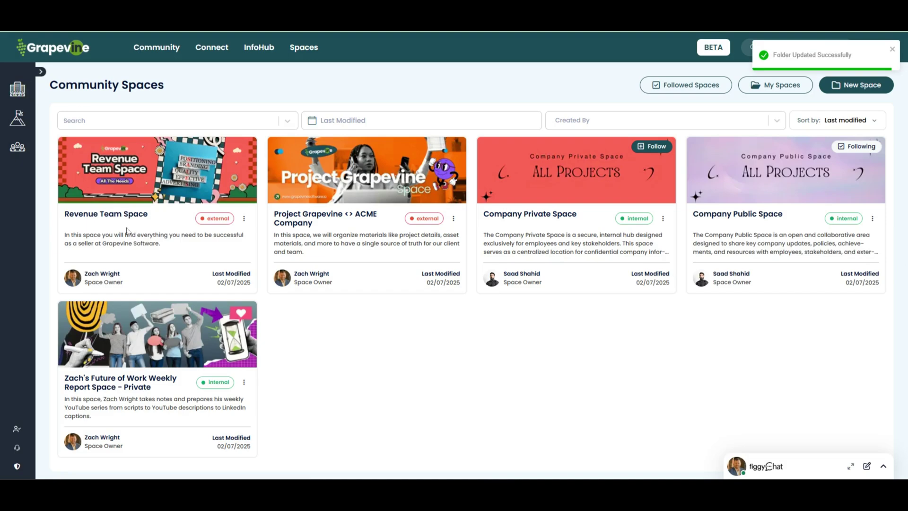
pyautogui.click(244, 220)
# Step: External-share Revenue Team Space to an outside consulting email address
pyautogui.click(367, 361)
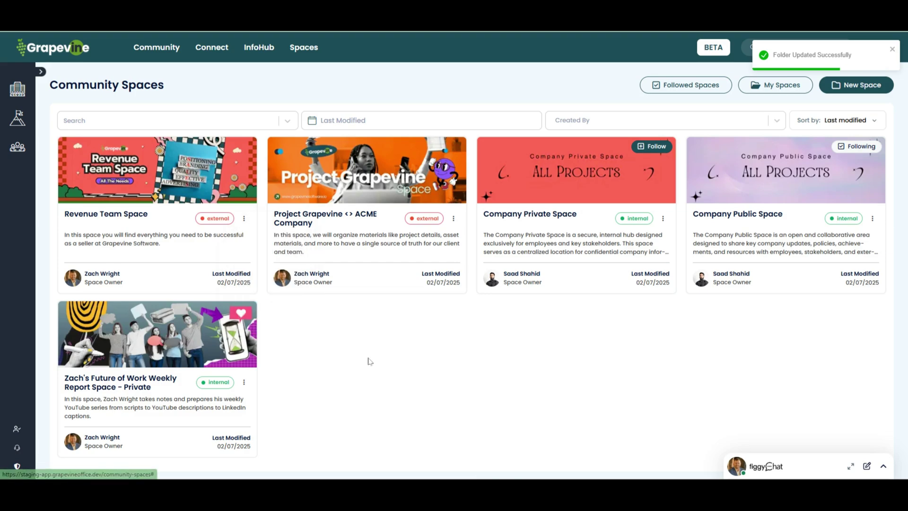
pyautogui.click(244, 218)
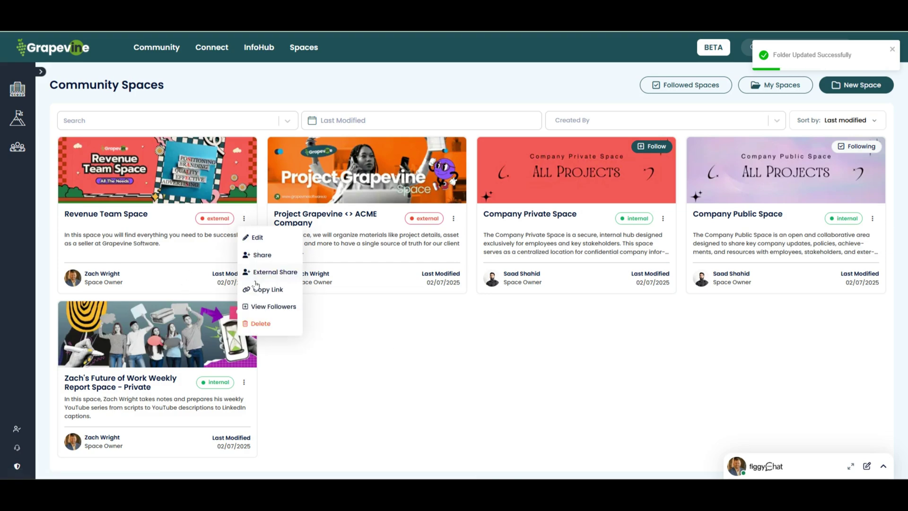
pyautogui.click(258, 272)
pyautogui.click(324, 260)
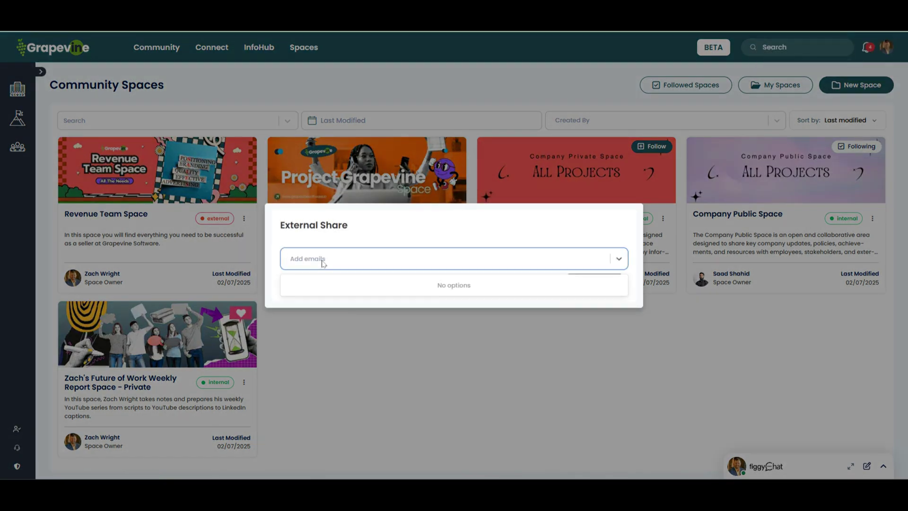
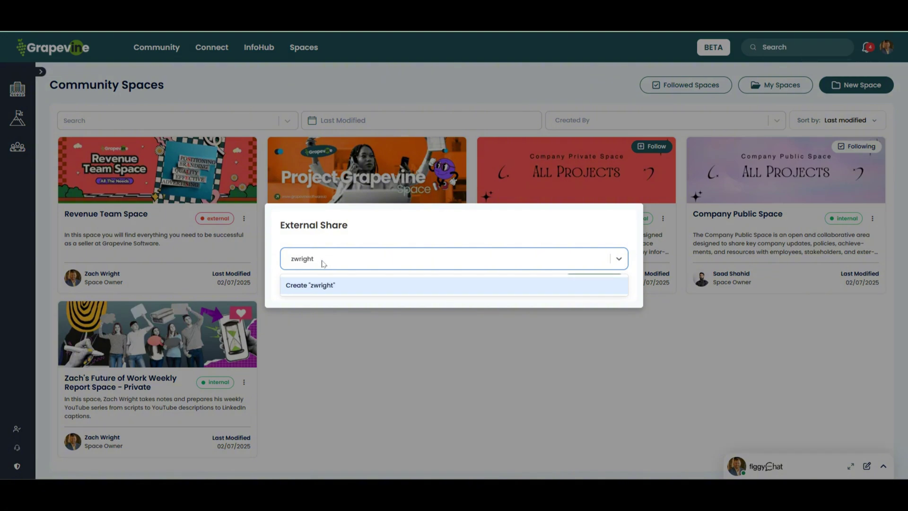
pyautogui.click(337, 287)
pyautogui.click(596, 284)
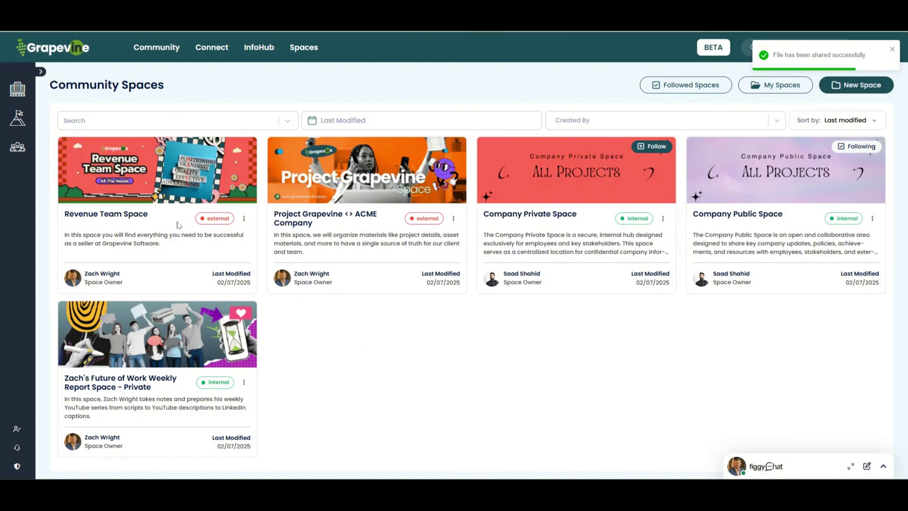
# Step: Send another External Share of Revenue Team Space to a personal Gmail address
pyautogui.click(243, 219)
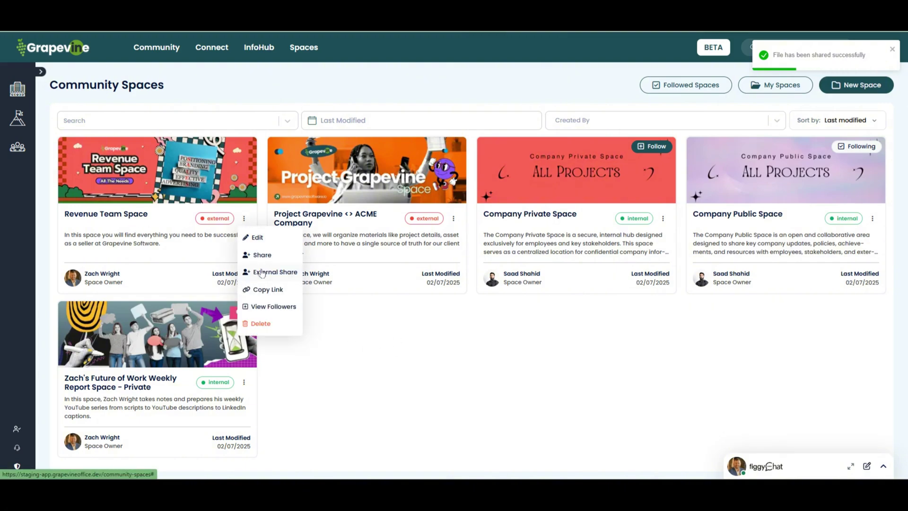
pyautogui.click(263, 272)
pyautogui.click(411, 261)
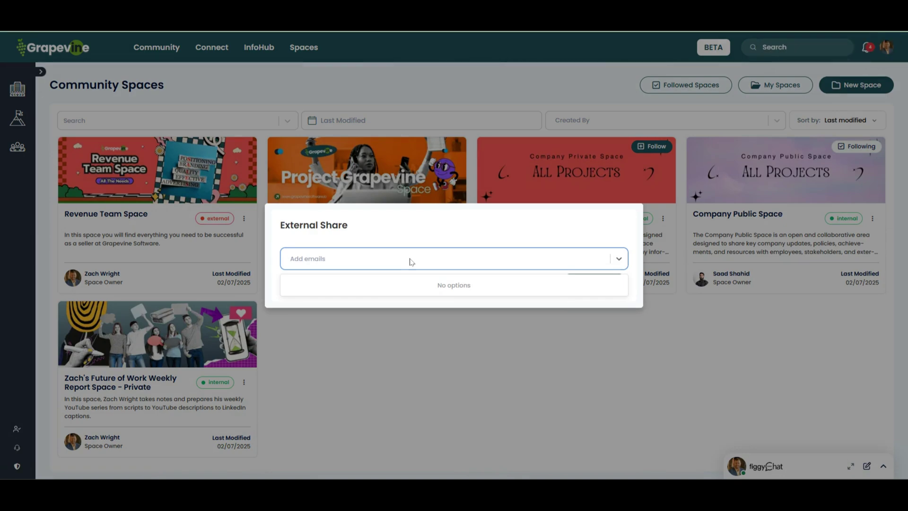
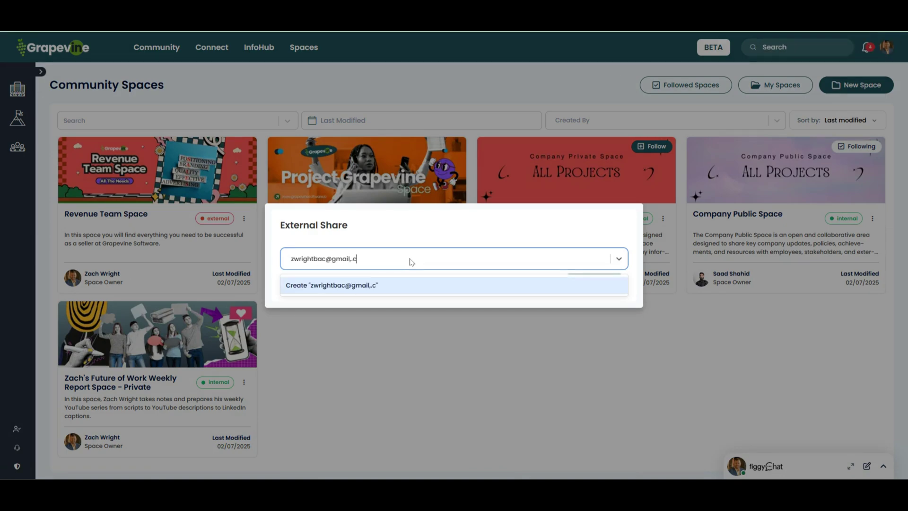
pyautogui.click(401, 289)
pyautogui.click(577, 286)
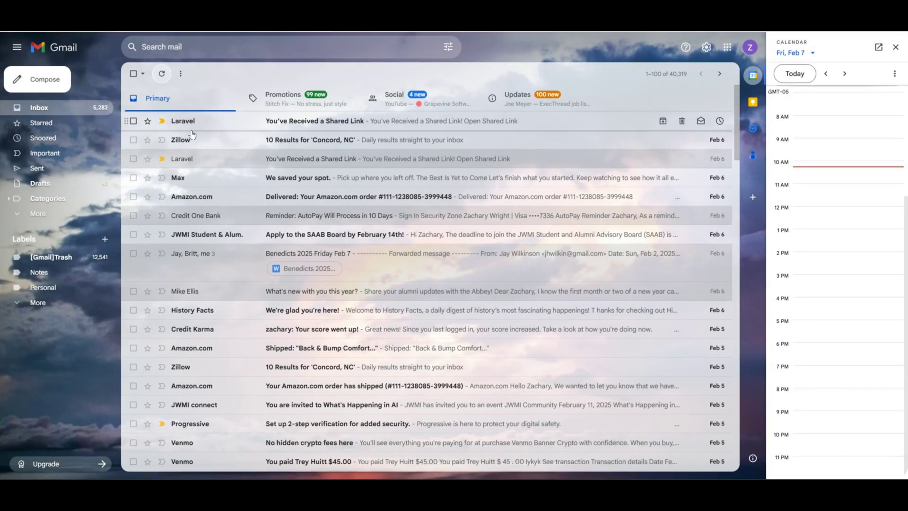
# Step: Log out of Grapevine and open the Revenue Team Space from the Gmail shared-link email as a visitor
pyautogui.click(192, 123)
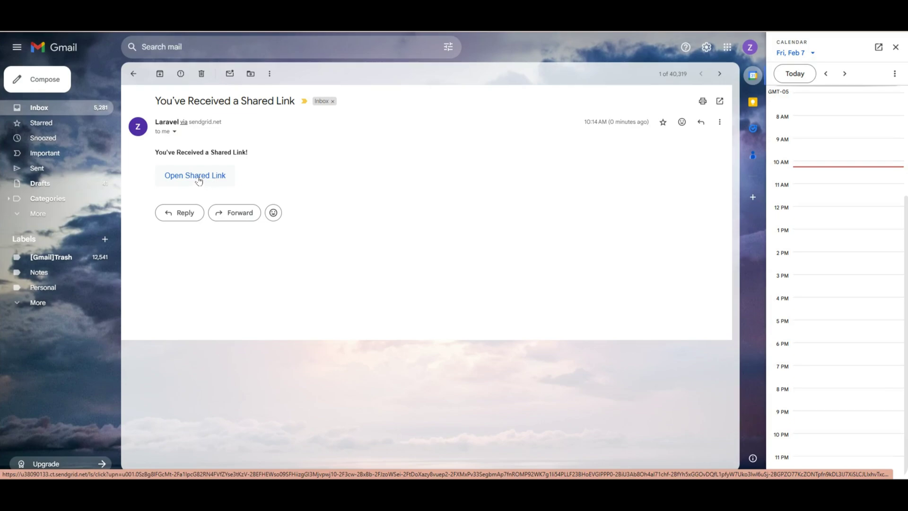
pyautogui.click(199, 178)
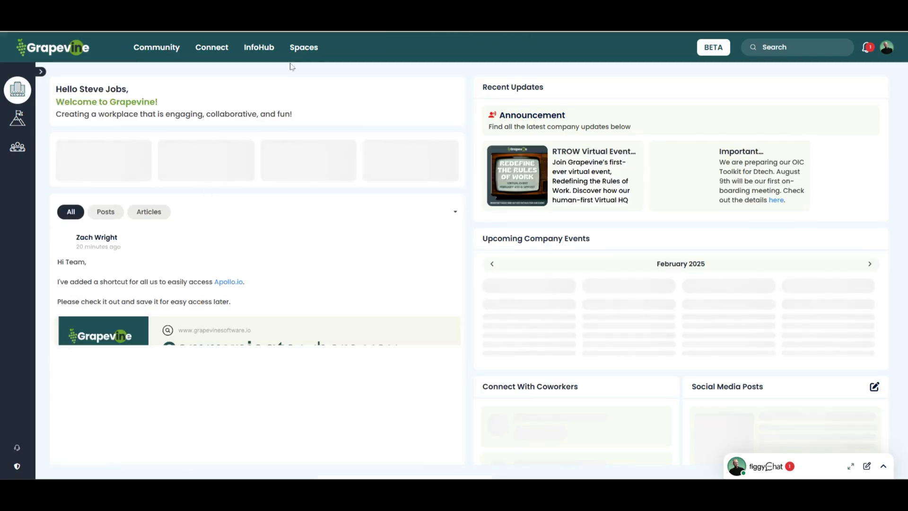
pyautogui.click(887, 48)
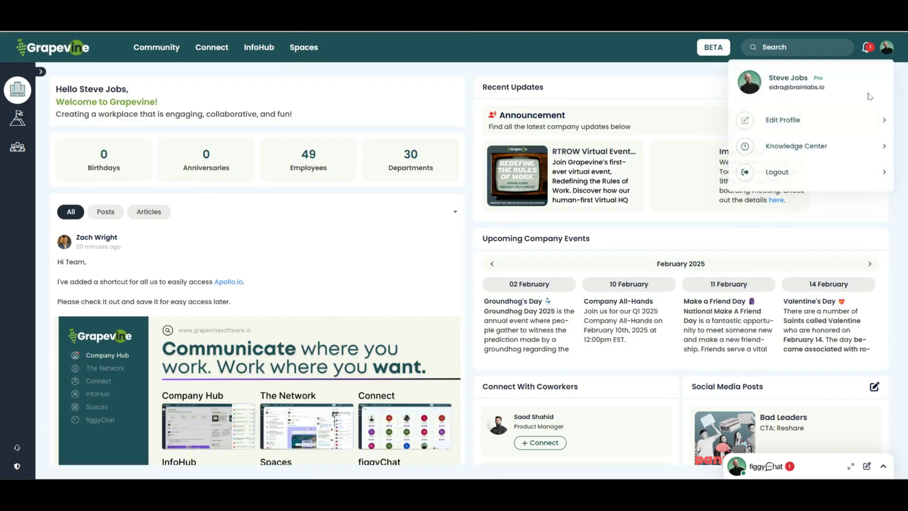
pyautogui.click(790, 177)
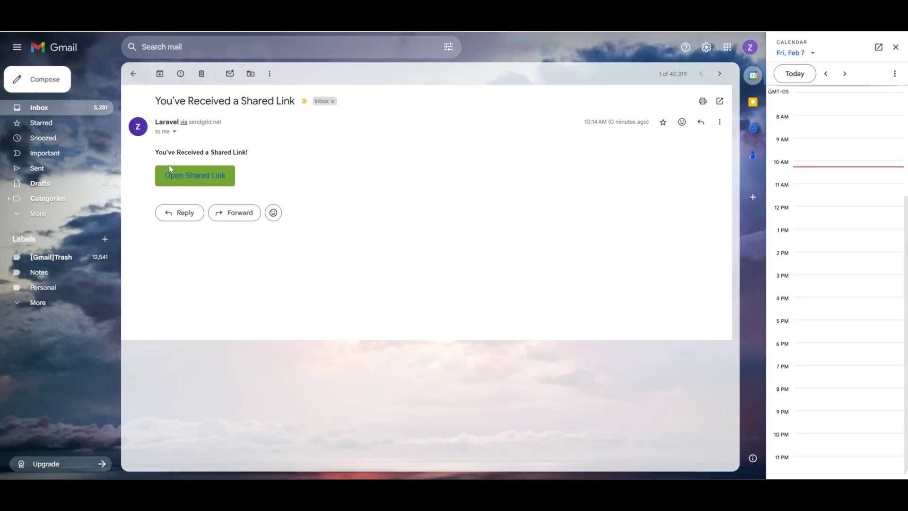
pyautogui.click(197, 185)
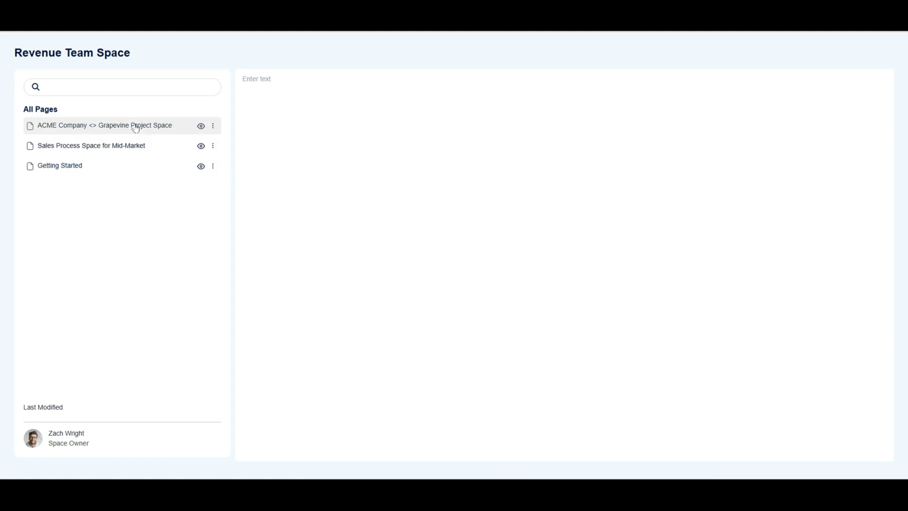
# Step: Preview the Getting Started, ACME Company and Sales Process pages in the shared view
pyautogui.click(109, 166)
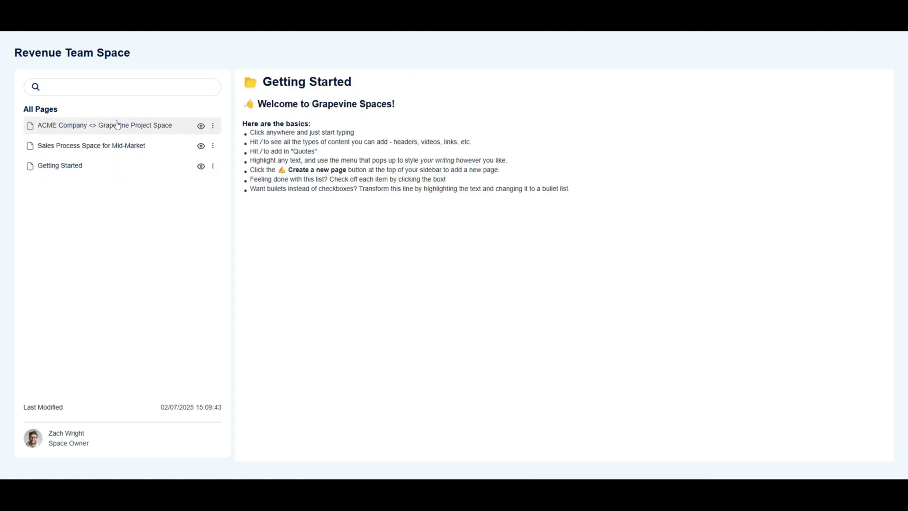
pyautogui.click(116, 126)
pyautogui.click(142, 145)
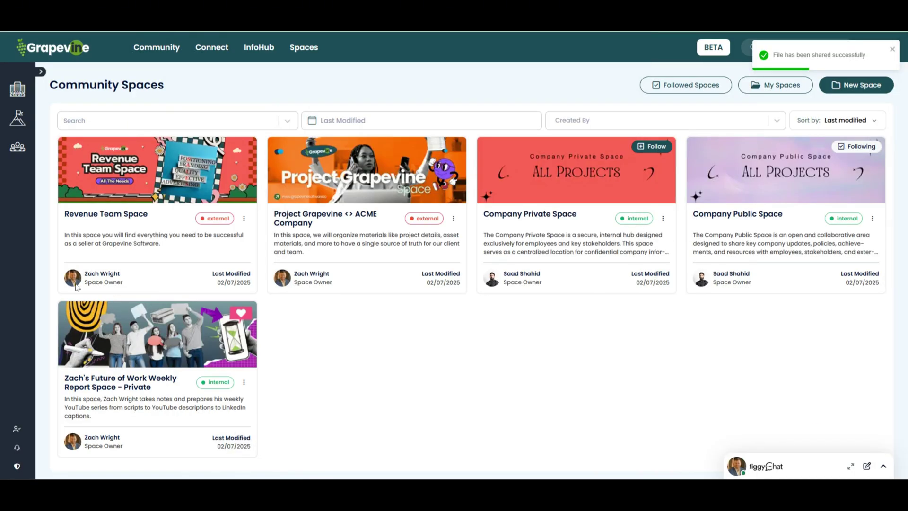
# Step: Hide Sales Process Space for Mid-Market from external viewers, leaving Getting Started visible
pyautogui.click(83, 224)
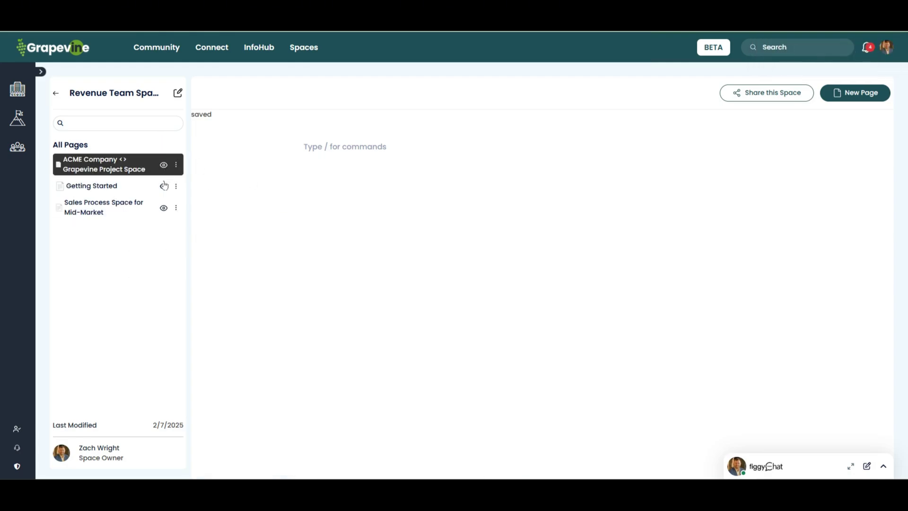
pyautogui.click(164, 209)
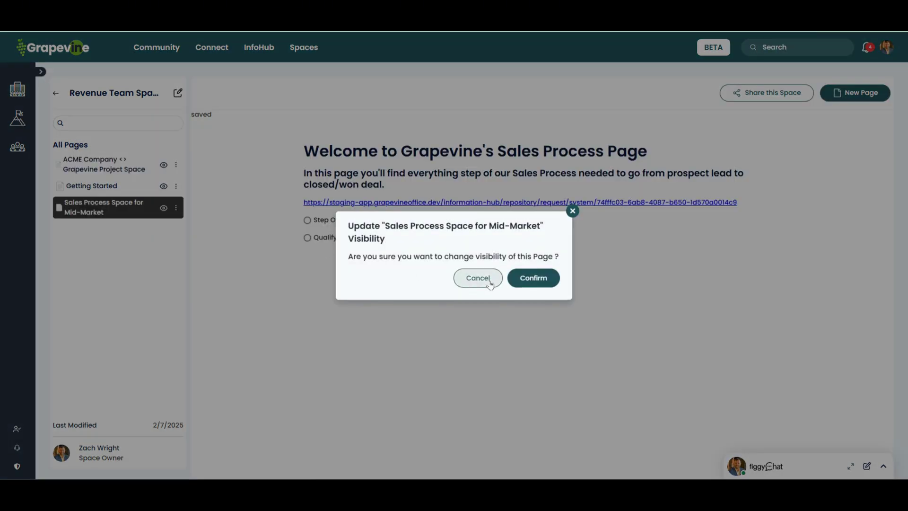
pyautogui.click(543, 283)
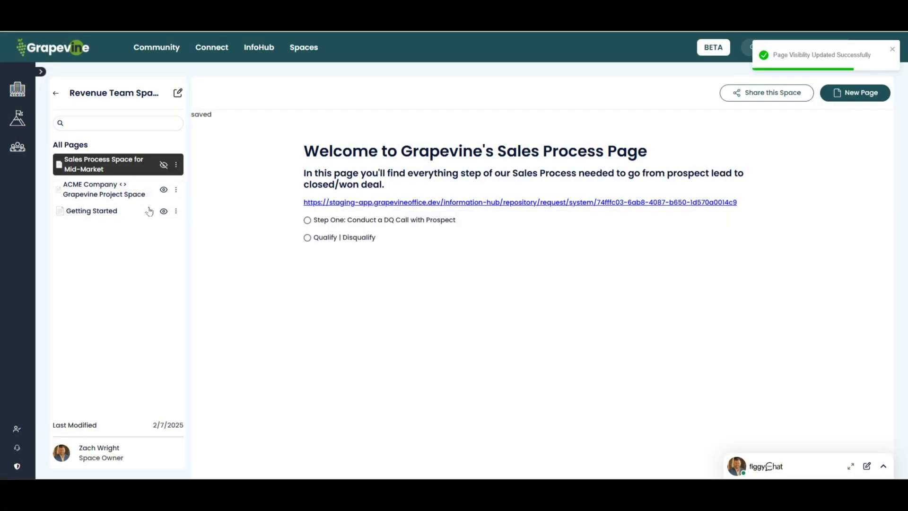
pyautogui.press('F5')
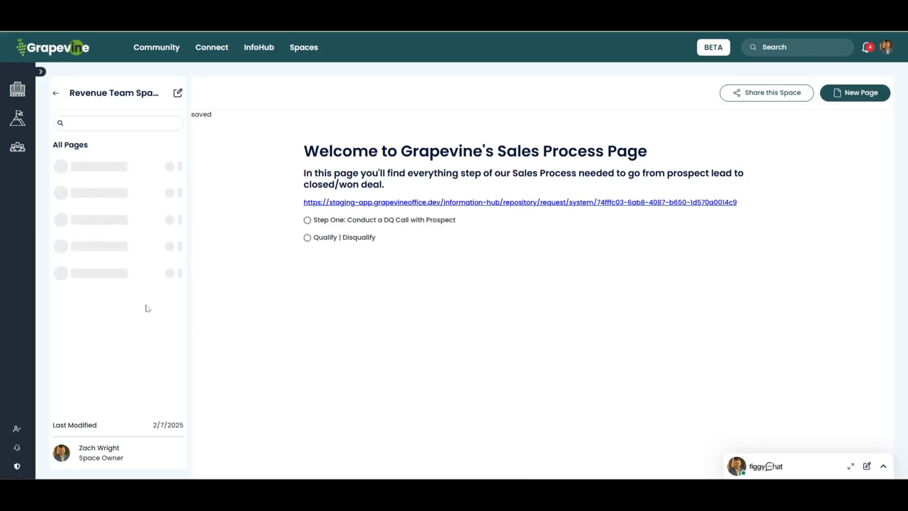
pyautogui.click(161, 214)
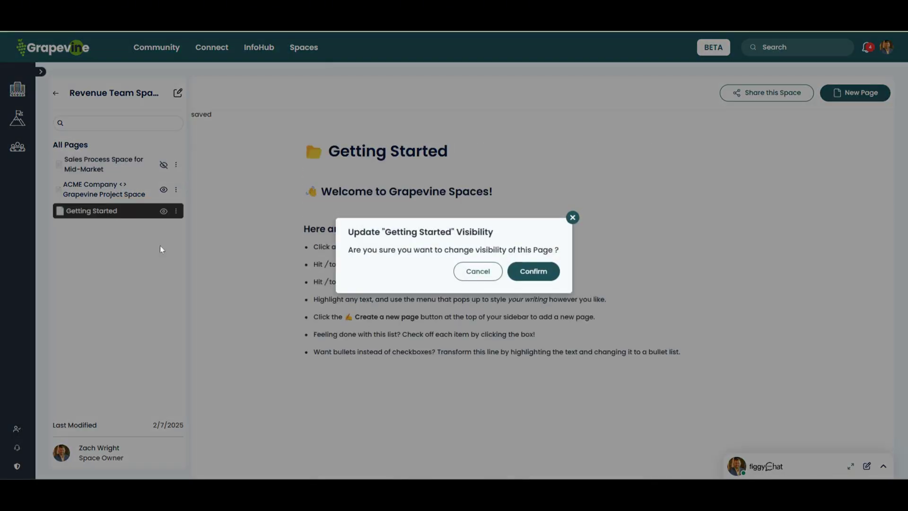
pyautogui.click(159, 245)
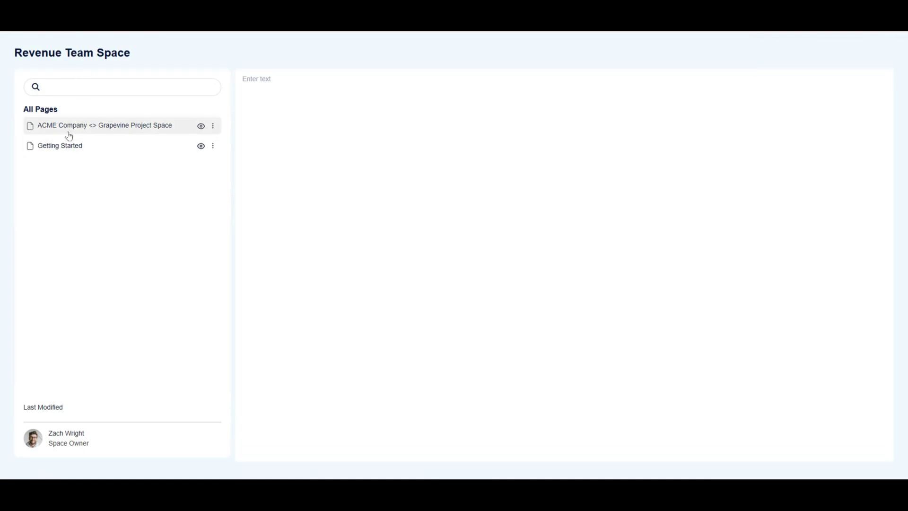
# Step: Add a Heading 1 reading 'Project Details' to the ACME Company page
pyautogui.moveTo(84, 126); pyautogui.dragTo(86, 128)
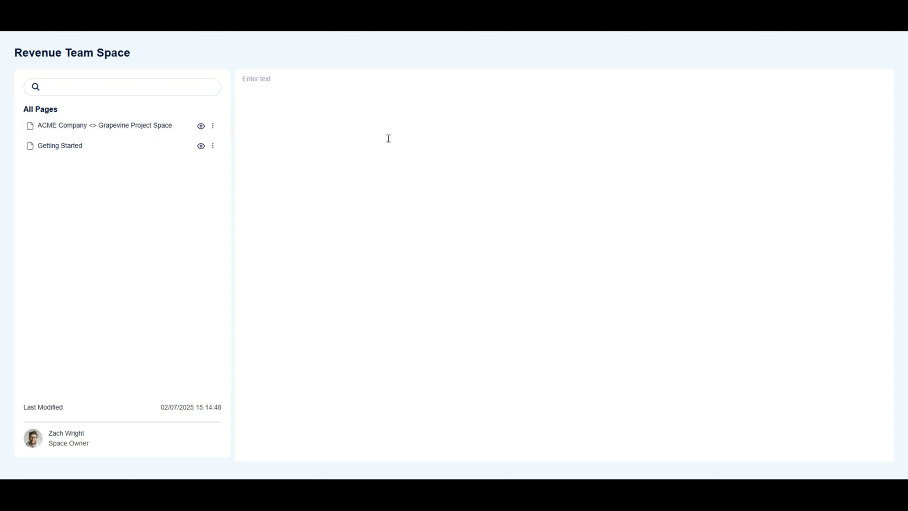
pyautogui.write('/')
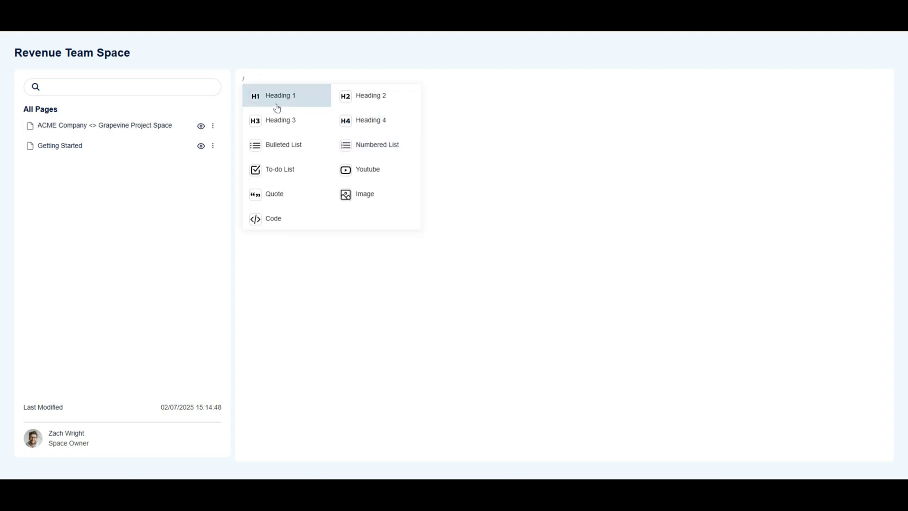
pyautogui.click(277, 103)
pyautogui.write('Project Detail')
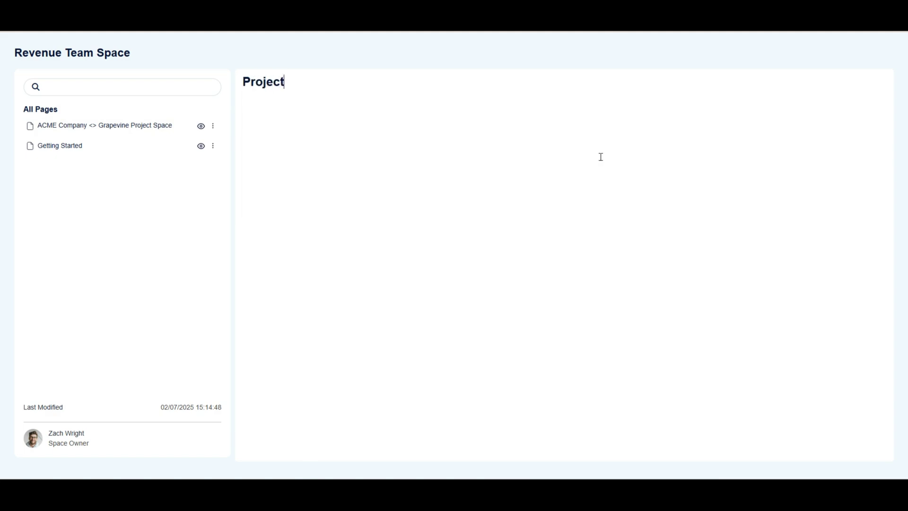
pyautogui.write('s')
pyautogui.click(314, 174)
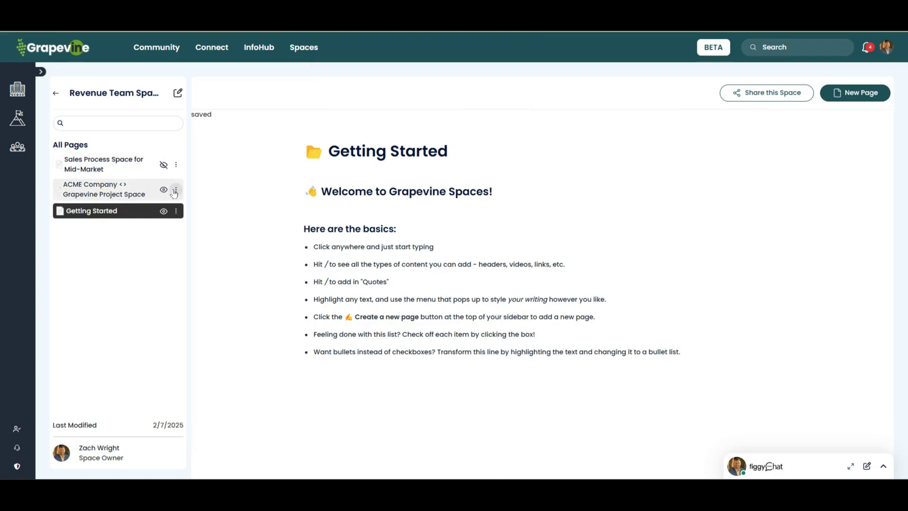
# Step: Start sharing the ACME Company page by adding the first teammate with Editor access
pyautogui.click(176, 189)
pyautogui.click(163, 206)
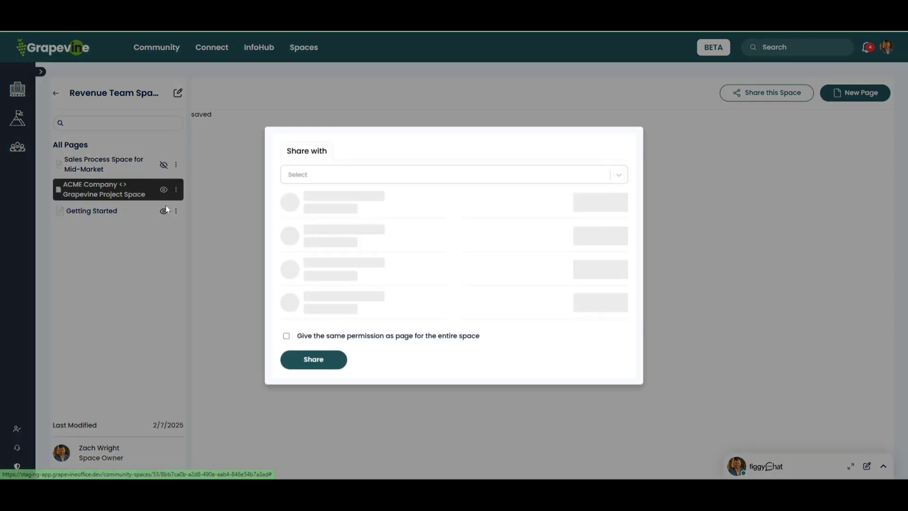
pyautogui.click(324, 176)
pyautogui.write('saad')
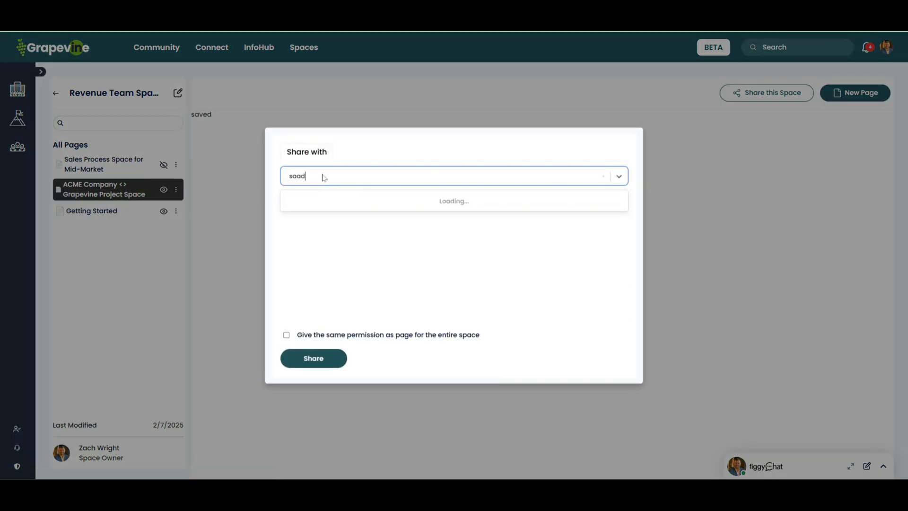
pyautogui.click(311, 208)
pyautogui.click(601, 217)
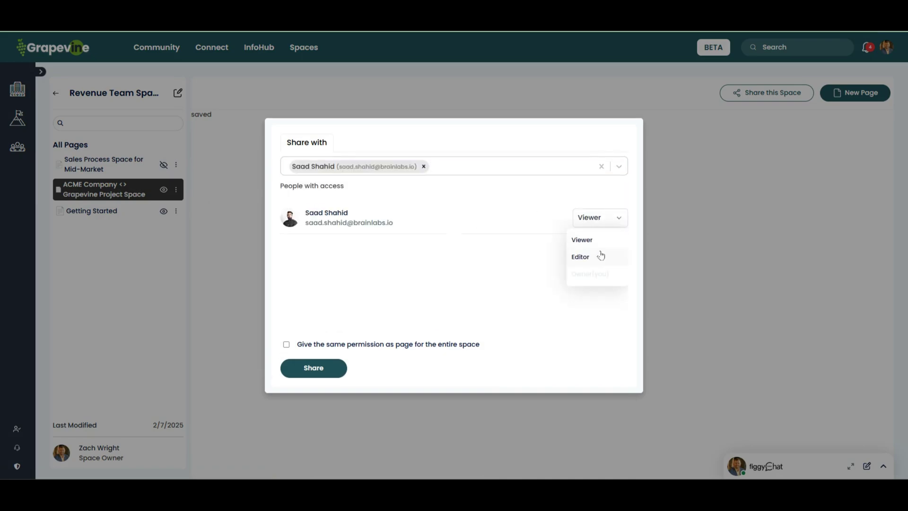
pyautogui.click(601, 256)
# Step: Add the second teammate as Viewer and share the ACME page with both
pyautogui.click(548, 168)
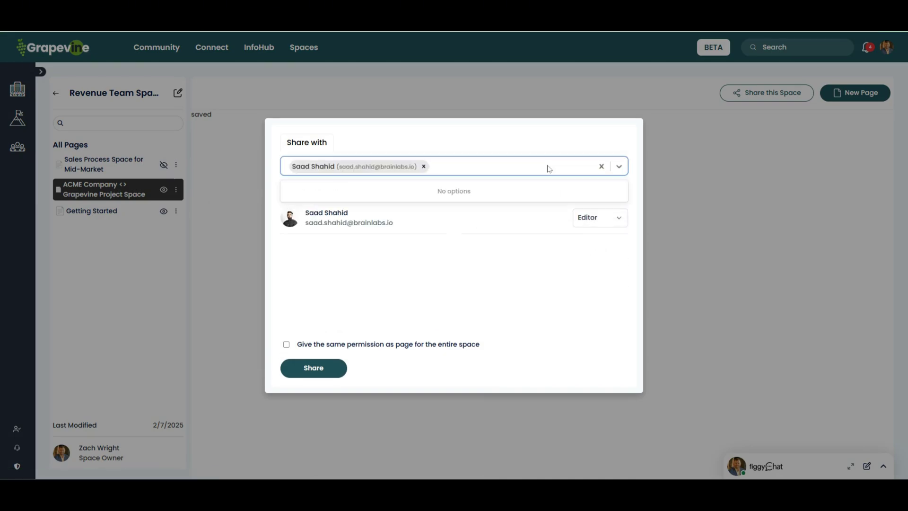
pyautogui.write('wyatt')
pyautogui.click(340, 191)
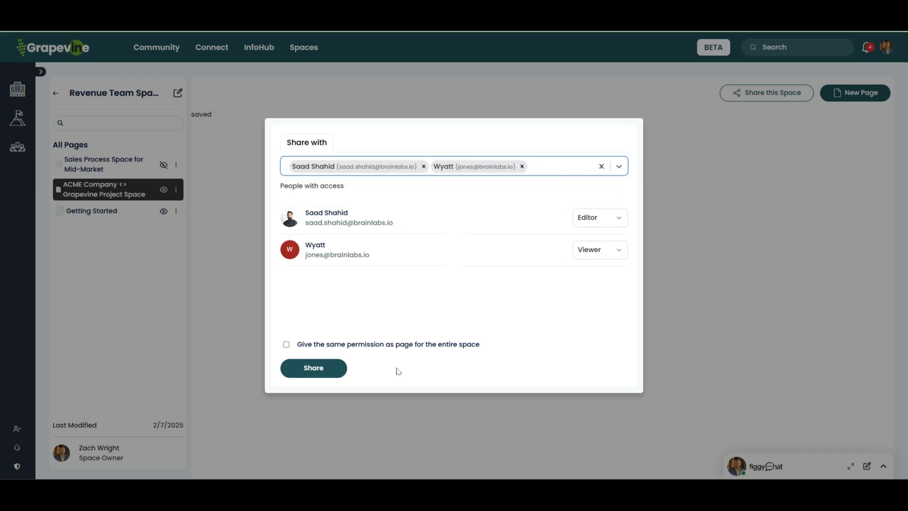
pyautogui.click(317, 368)
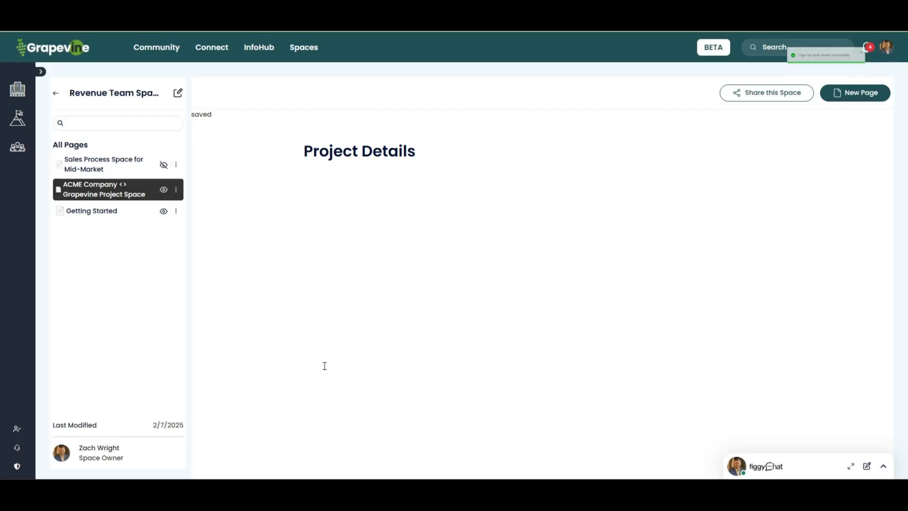
pyautogui.click(127, 166)
pyautogui.click(175, 164)
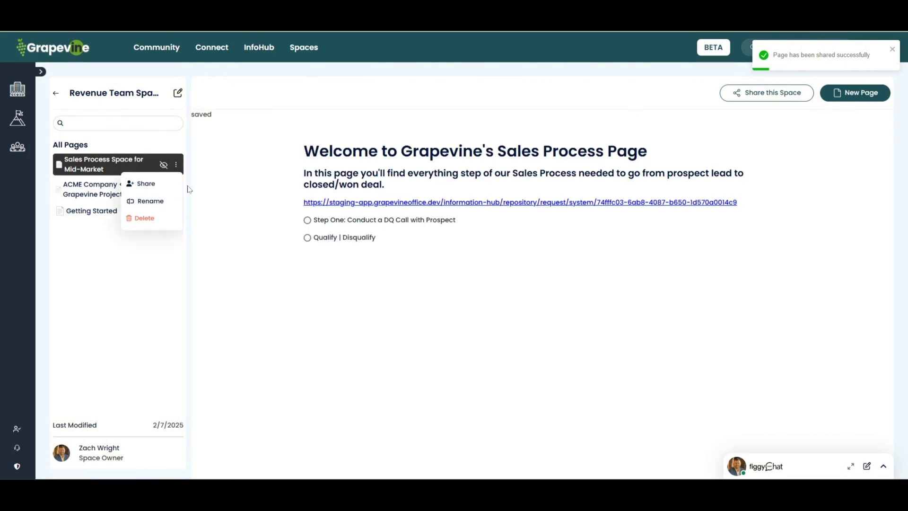
# Step: Share the Sales Process Space for Mid-Market page with the matching teammate as Editor
pyautogui.click(153, 187)
pyautogui.click(357, 176)
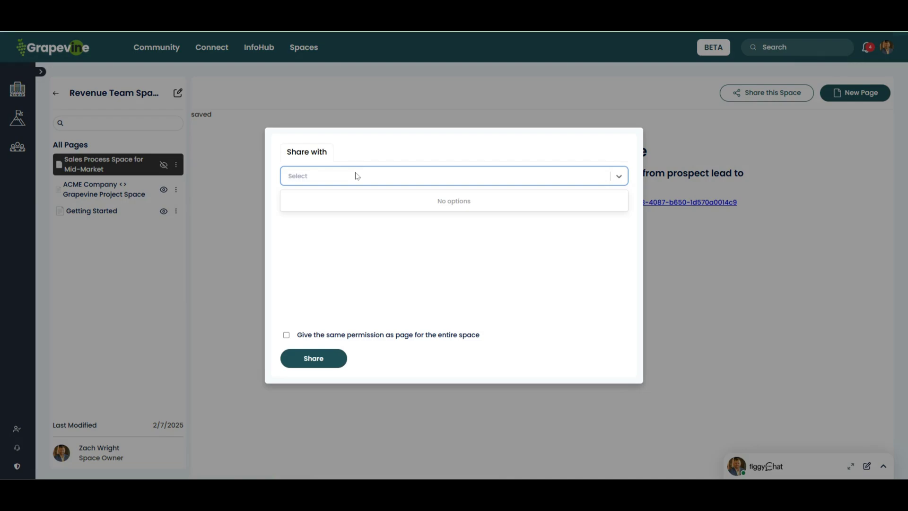
pyautogui.write('saa')
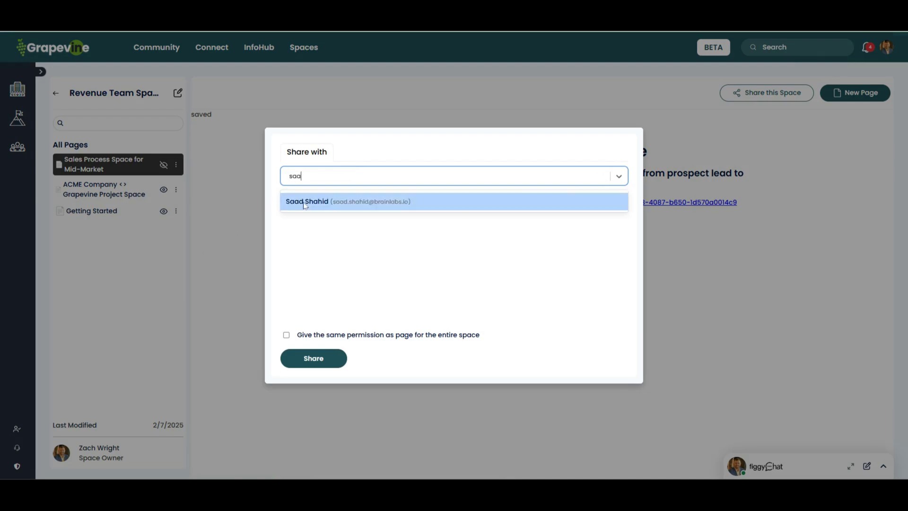
pyautogui.press('Return')
pyautogui.click(617, 218)
pyautogui.click(594, 258)
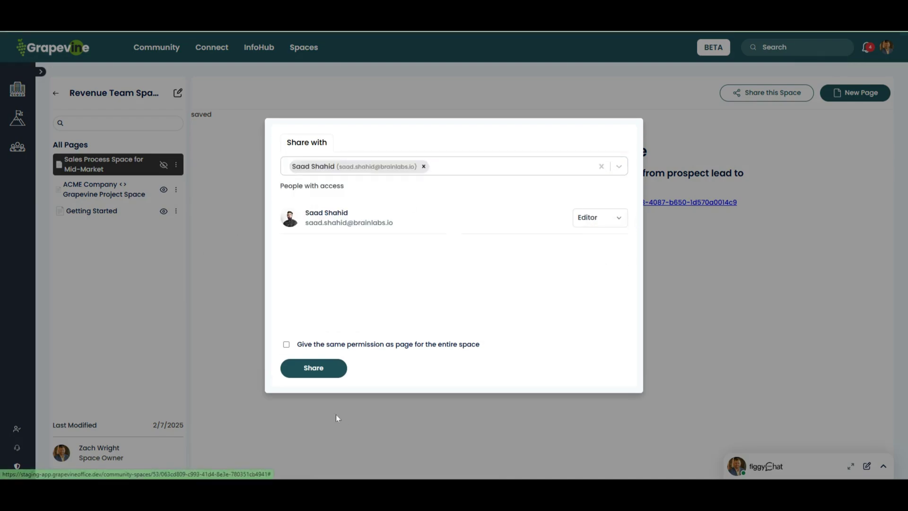
pyautogui.click(330, 369)
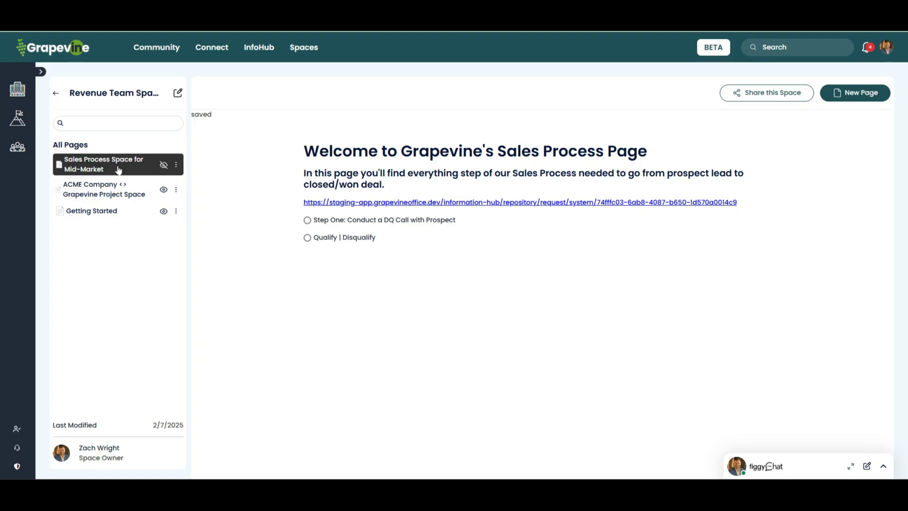
# Step: Review the Project Details heading on the ACME Company page, then return to Community Spaces
pyautogui.click(118, 191)
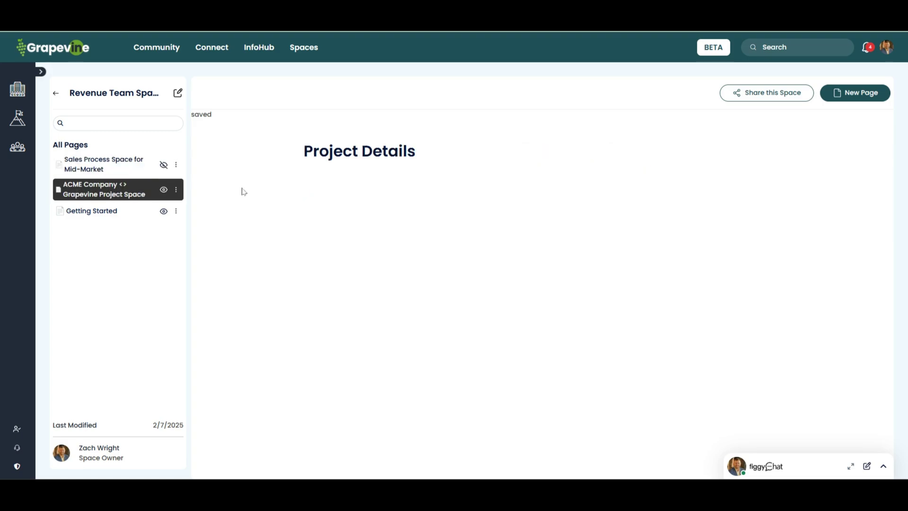
pyautogui.click(427, 158)
pyautogui.click(310, 48)
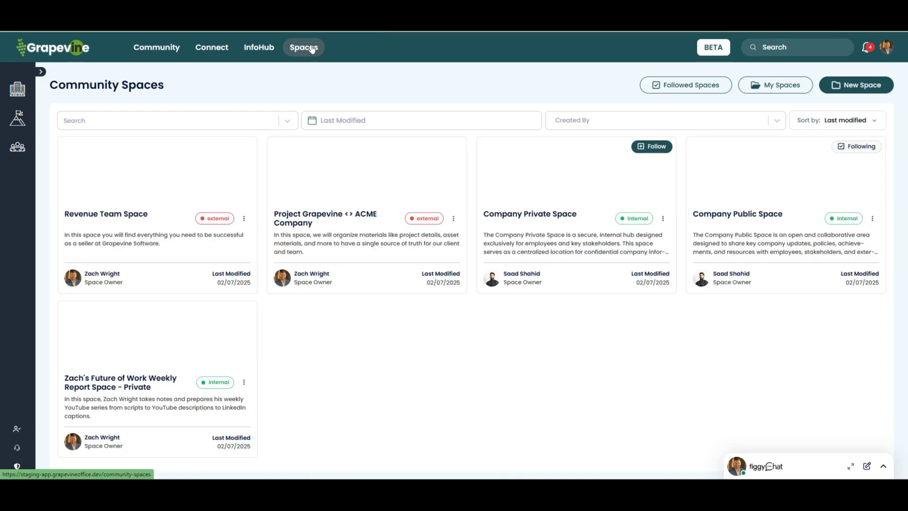
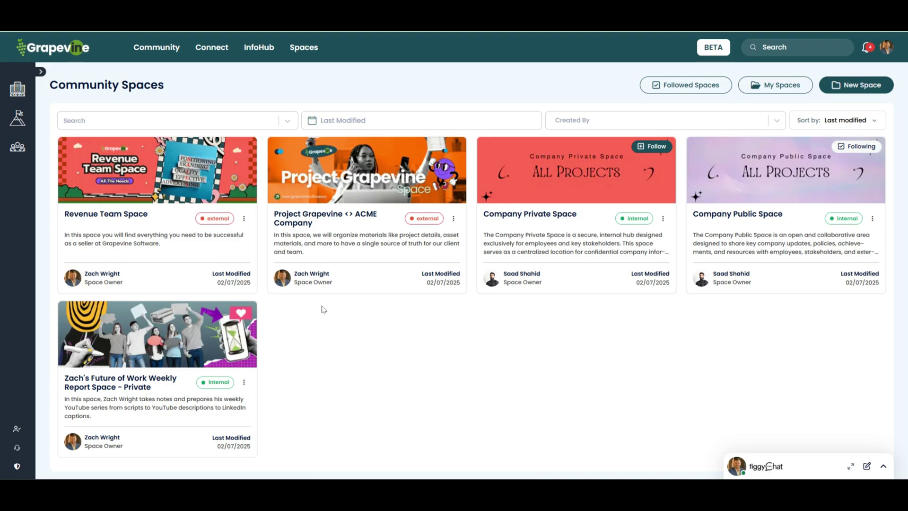
# Step: Copy the Revenue Team Space link, view its followers list, and go back to the home dashboard
pyautogui.click(244, 217)
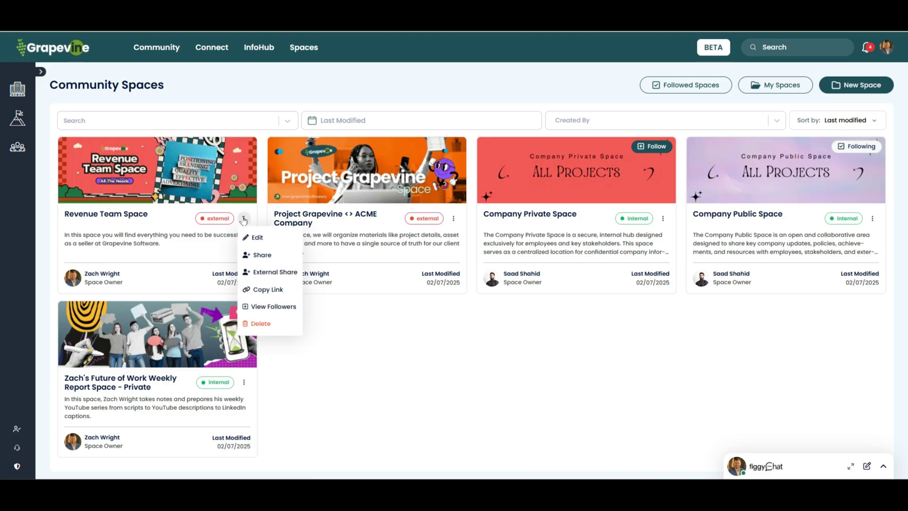
pyautogui.click(263, 296)
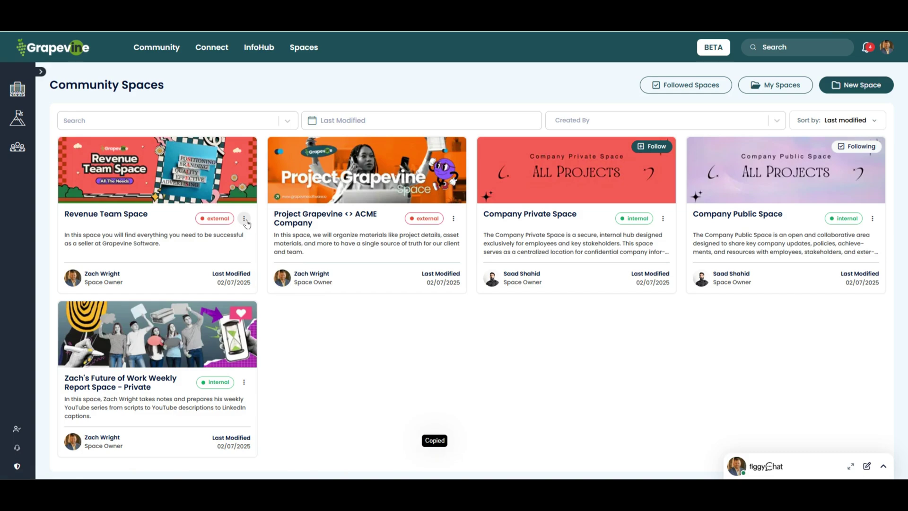
pyautogui.click(244, 219)
pyautogui.click(258, 305)
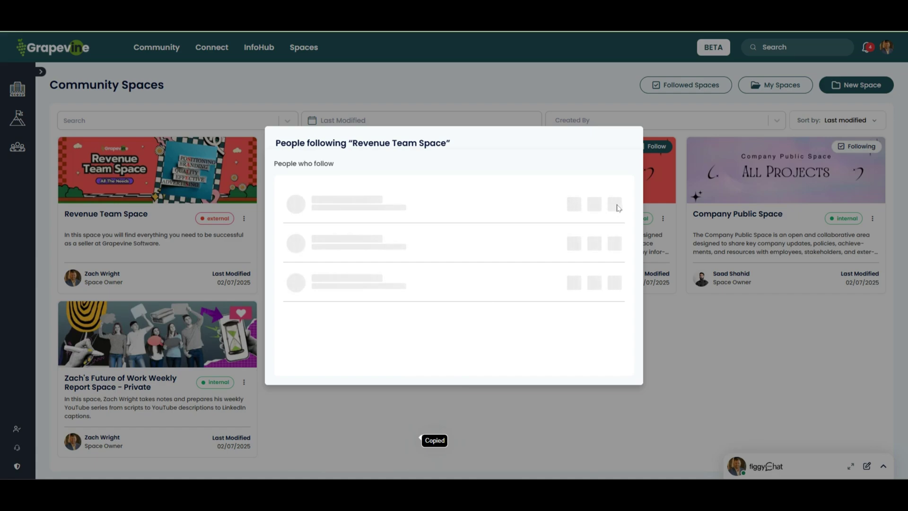
pyautogui.click(757, 352)
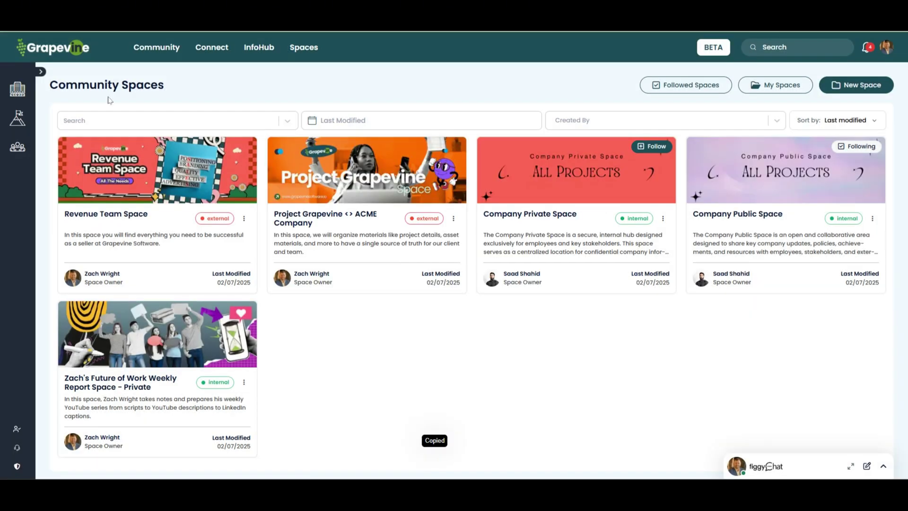
pyautogui.click(65, 49)
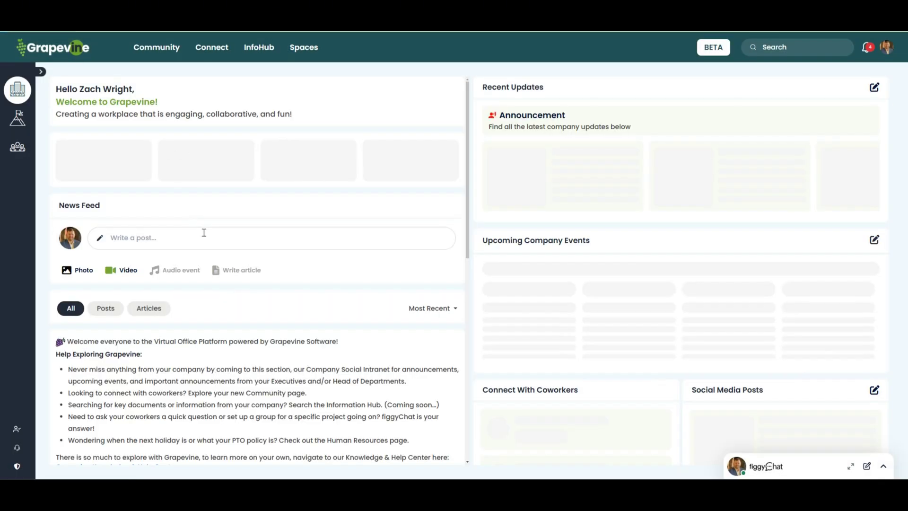
# Step: Write a post reading 'Hi team,' that announces the new Revenue Team Space and ends 'Check it out here:'
pyautogui.click(202, 232)
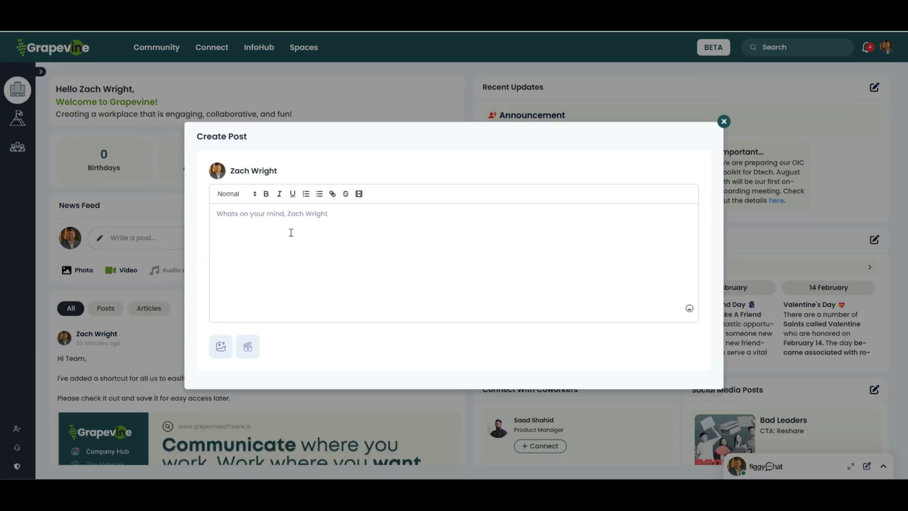
pyautogui.write('Hi team,')
pyautogui.press('Return')
pyautogui.press('Return')
pyautogui.write('W')
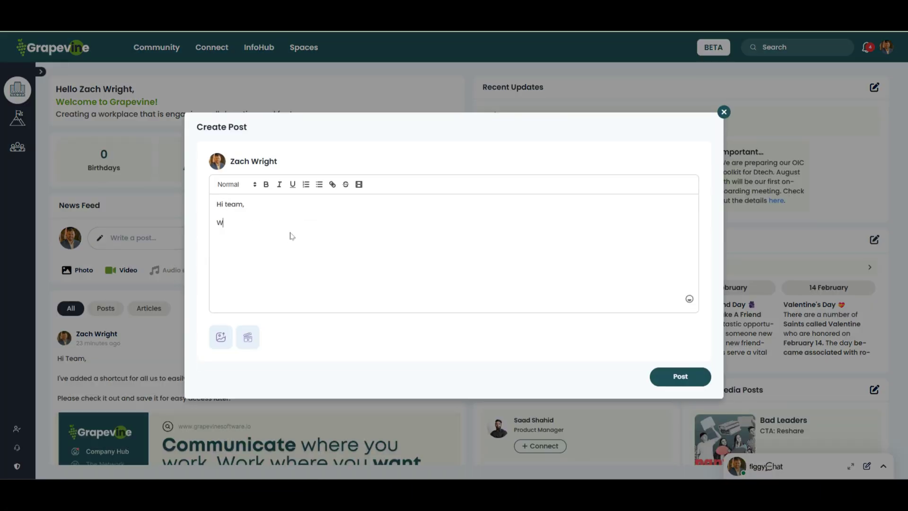
pyautogui.write("e've created a new Revenue Team Space ")
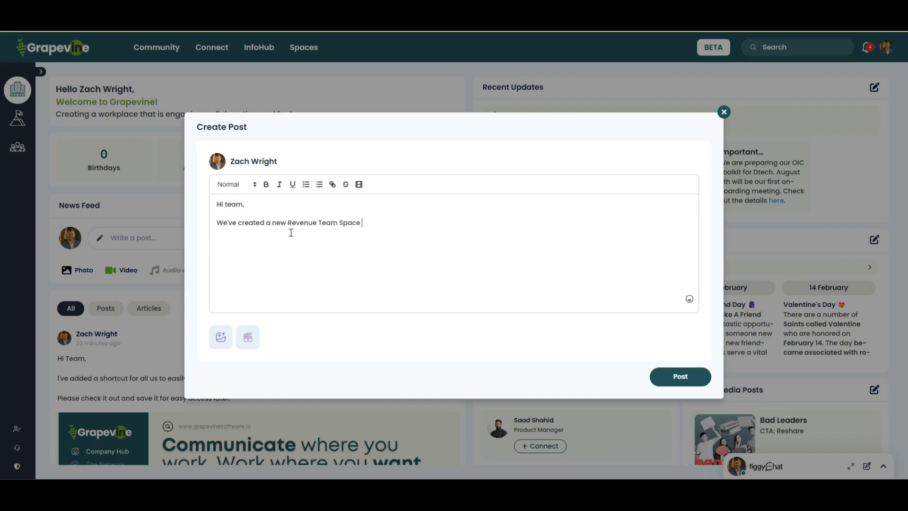
pyautogui.write('for all things Revenue Relati')
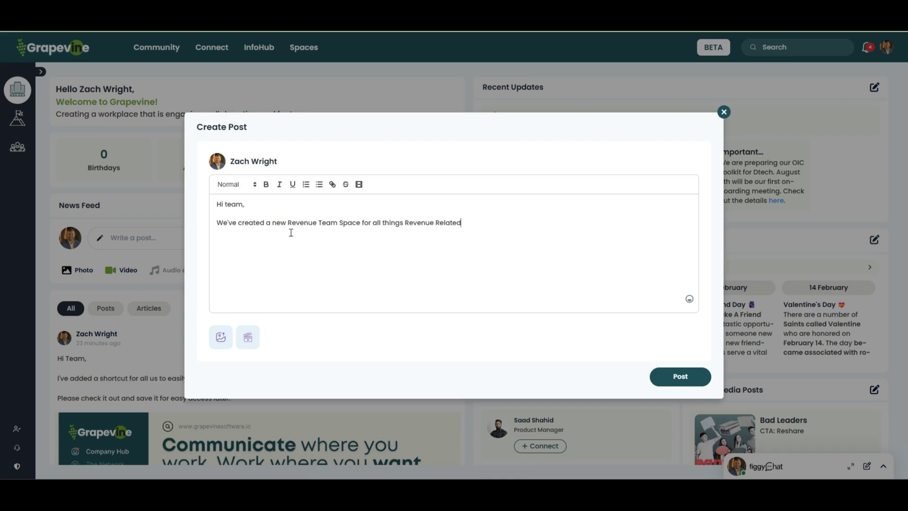
pyautogui.press('Return')
pyautogui.write('Check it out here:')
# Step: Insert the pasted space URL as a link titled 'Revenue Team Space'
pyautogui.click(333, 184)
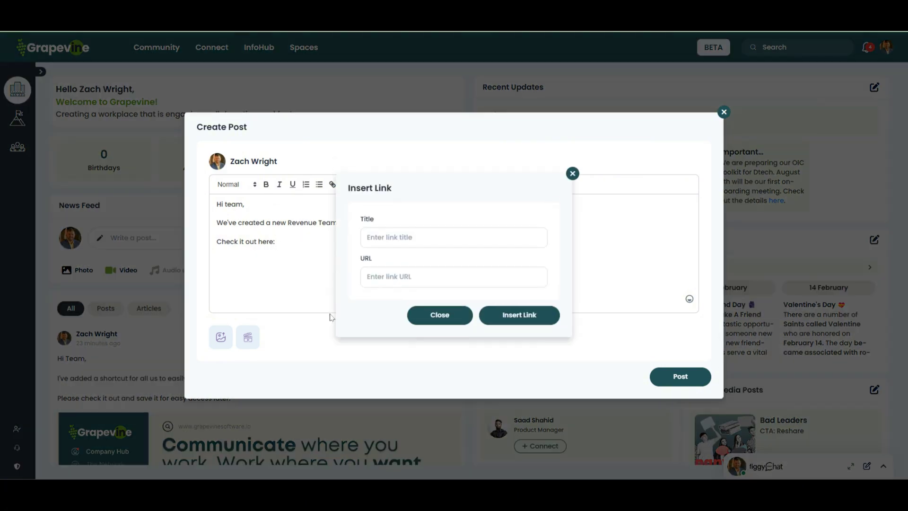
pyautogui.click(383, 282)
pyautogui.hotkey('ctrl', 'v')
pyautogui.click(402, 237)
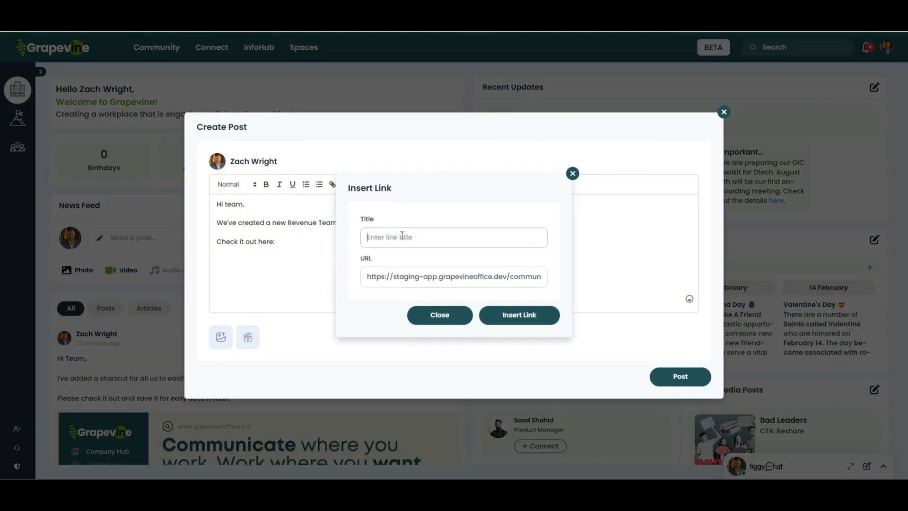
pyautogui.write('Revenue Team Space')
pyautogui.click(528, 325)
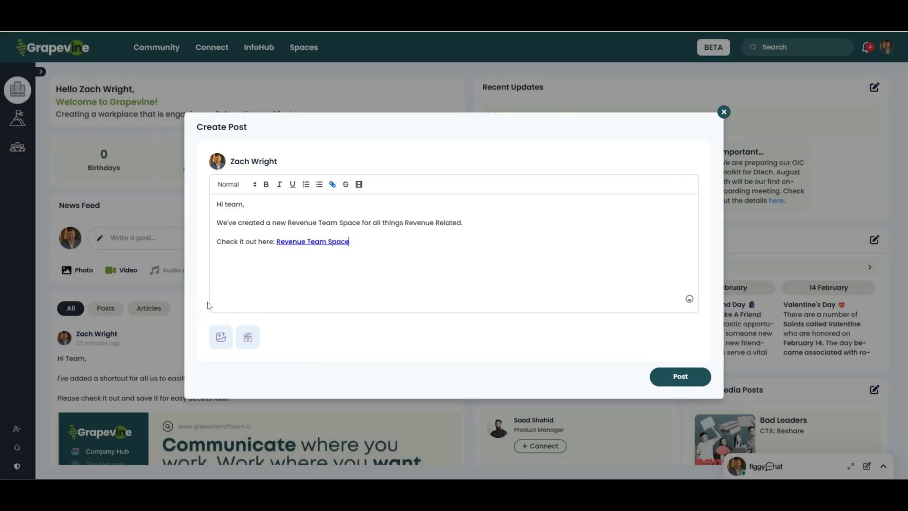
# Step: Attach the 'Onboarding Space (1)' image to the post
pyautogui.click(221, 336)
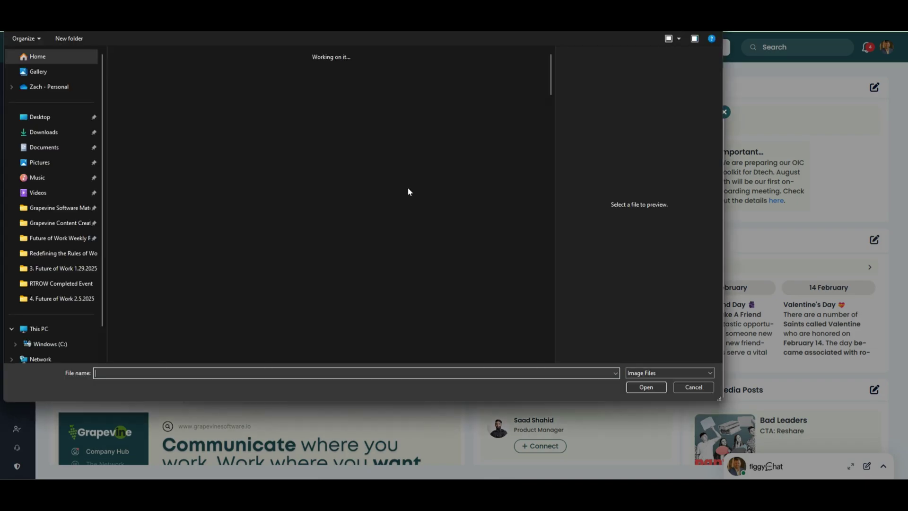
pyautogui.scroll(-10, 298, 223)
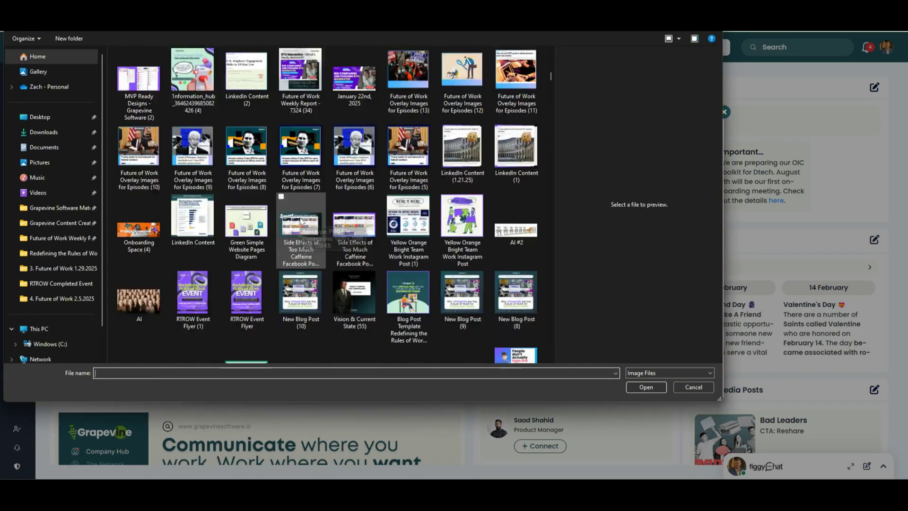
pyautogui.click(355, 95)
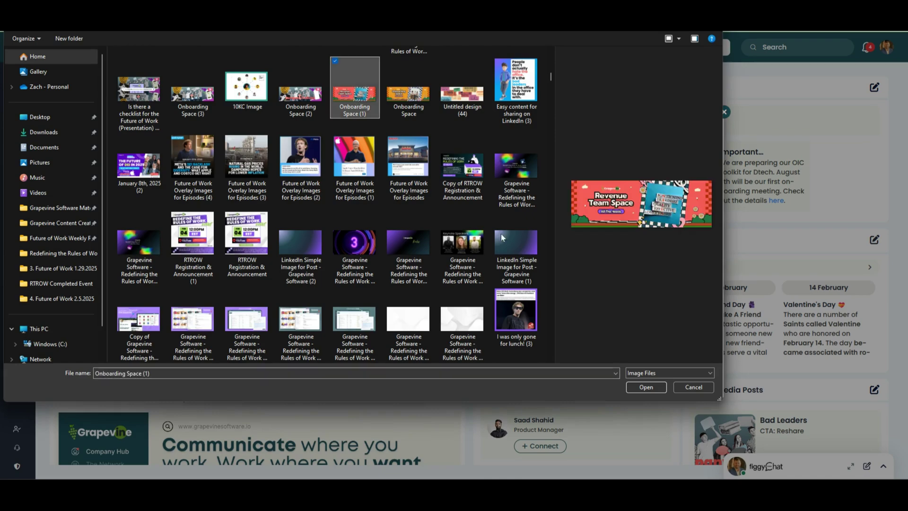
pyautogui.click(643, 389)
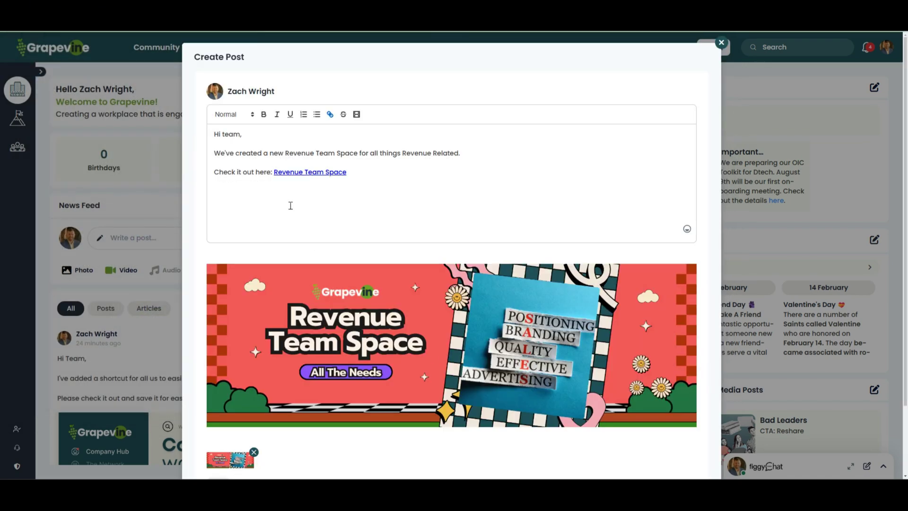
# Step: Add party-popper emojis after the link and publish the post
pyautogui.click(374, 168)
pyautogui.click(686, 228)
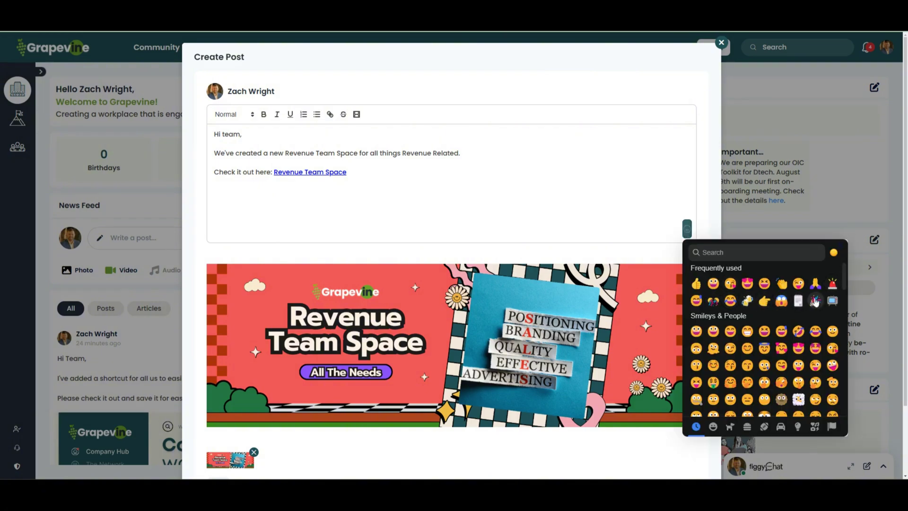
pyautogui.click(814, 301)
pyautogui.click(814, 302)
pyautogui.click(814, 302)
pyautogui.click(814, 302)
pyautogui.click(543, 196)
pyautogui.scroll(-2, 542, 196)
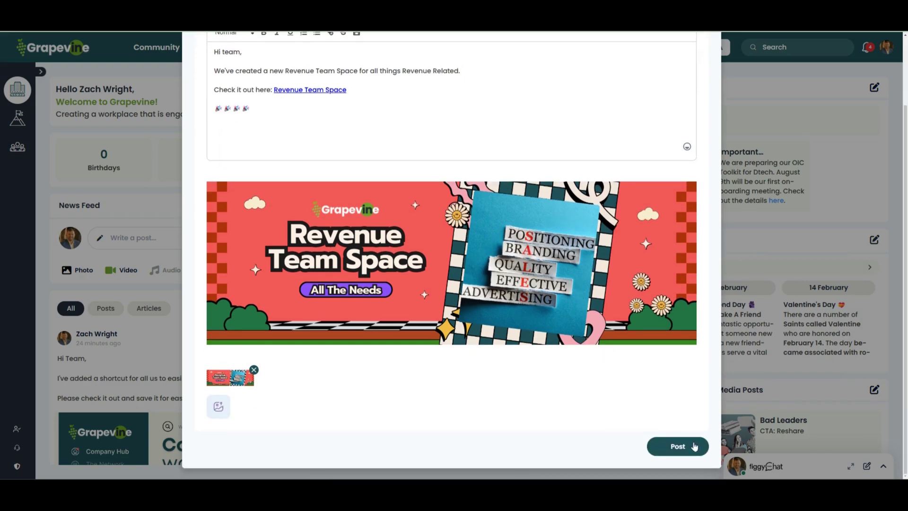
pyautogui.click(694, 446)
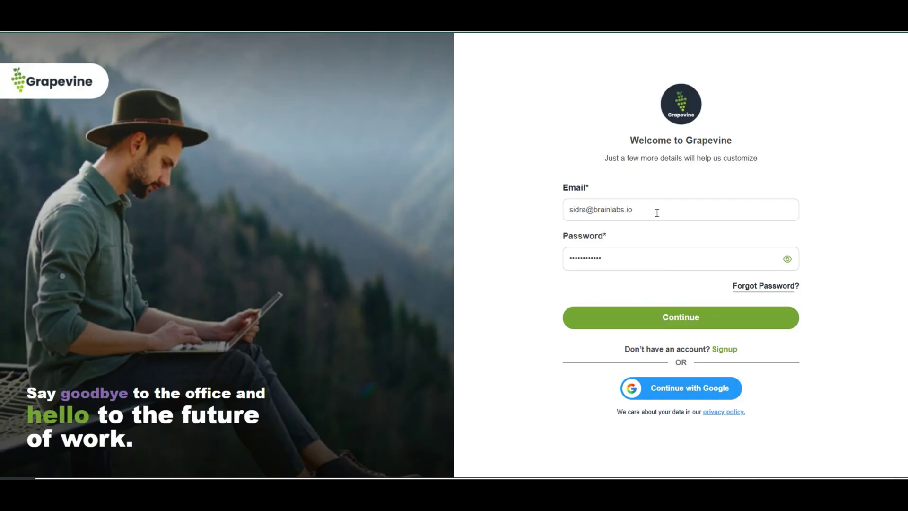
# Step: Sign in as the second user and open the Revenue Team Space link in the announcement
pyautogui.click(655, 321)
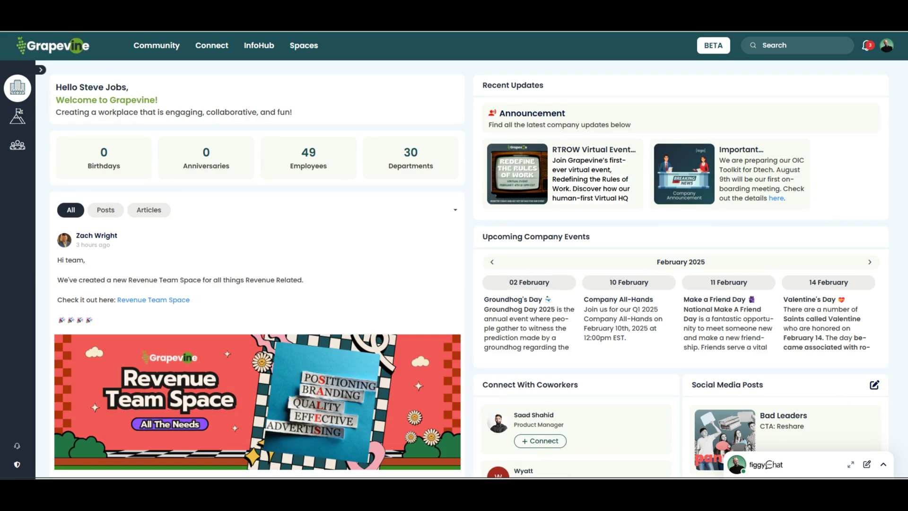
pyautogui.scroll(-1, 255, 294)
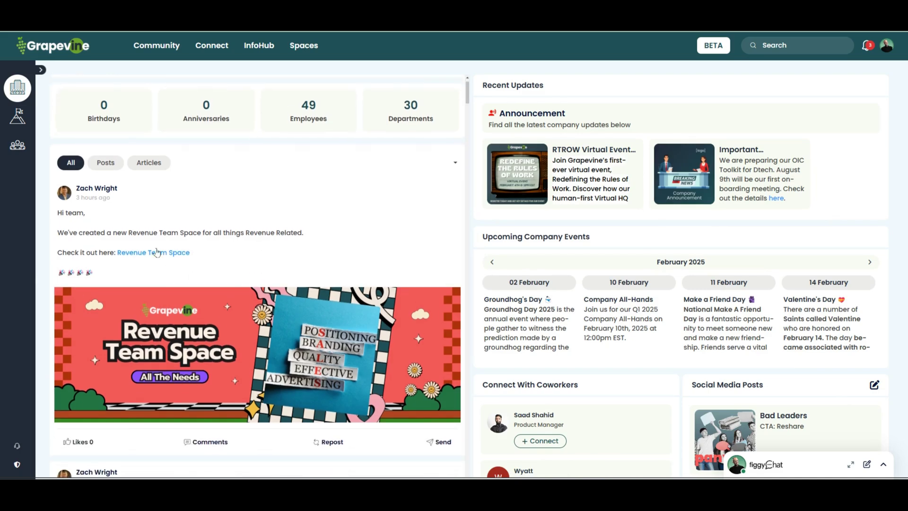
pyautogui.click(152, 254)
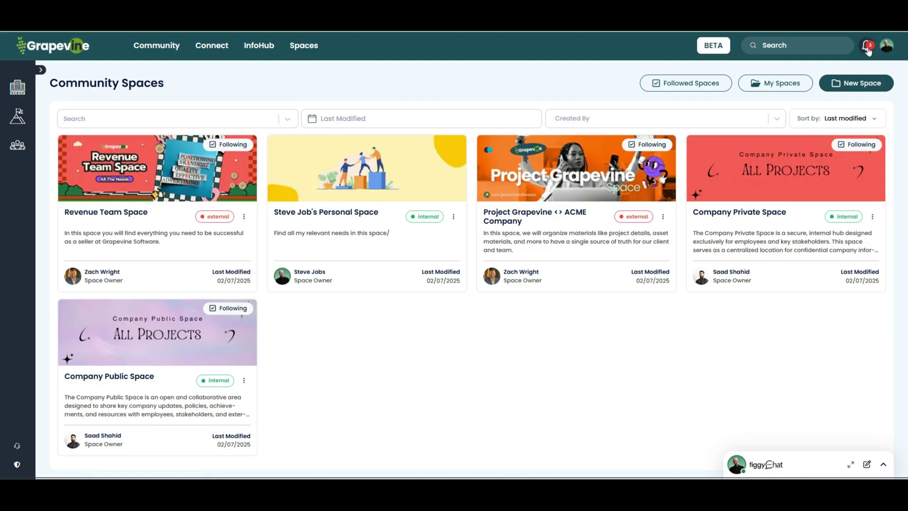
# Step: Check the notifications and go from them to the Community Spaces page
pyautogui.click(868, 47)
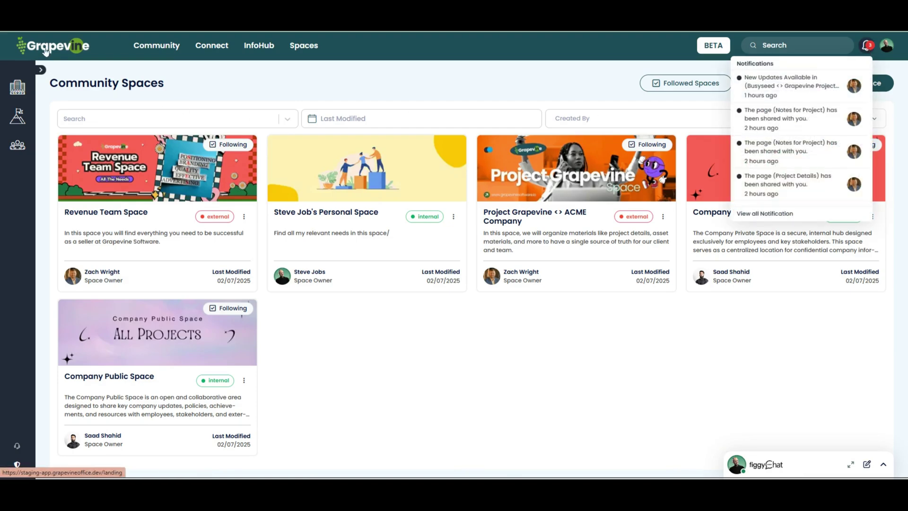
pyautogui.click(46, 49)
pyautogui.click(867, 46)
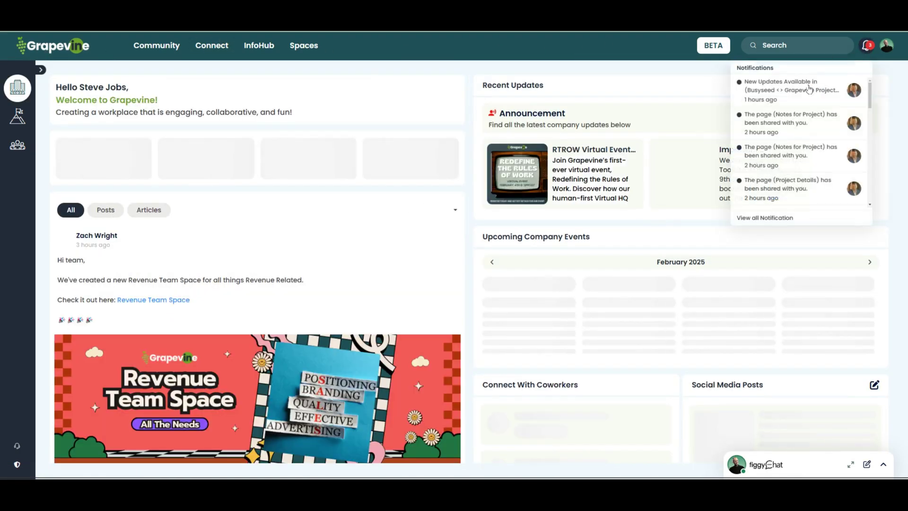
pyautogui.click(801, 95)
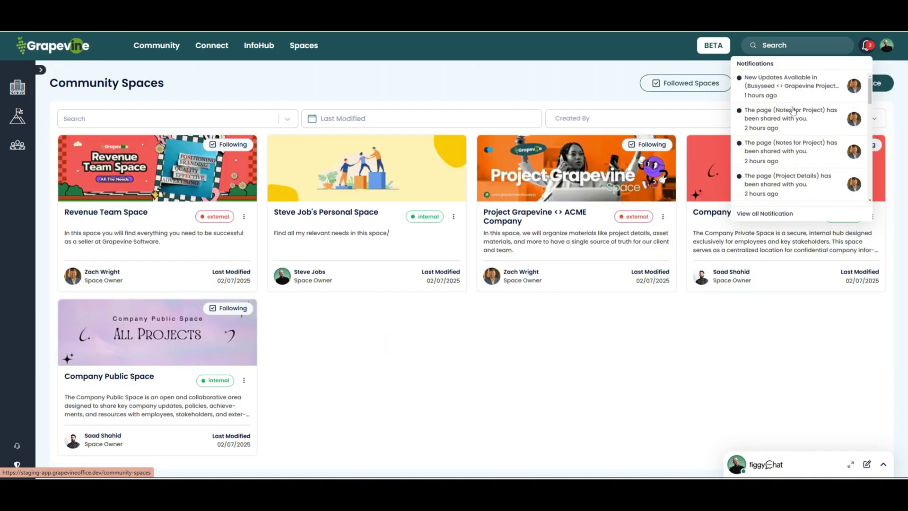
pyautogui.click(428, 79)
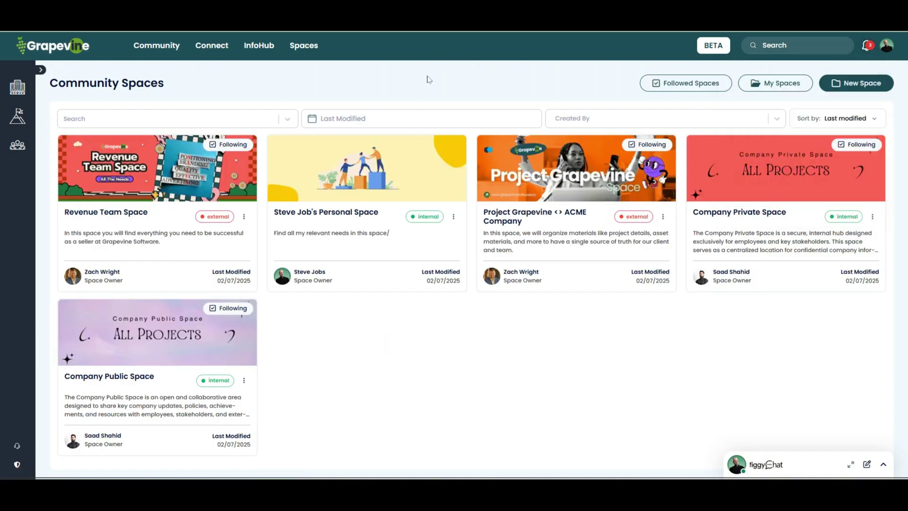
# Step: Browse the Revenue Team Space pages and view the Sales Process page's sharing settings without changing them
pyautogui.click(107, 214)
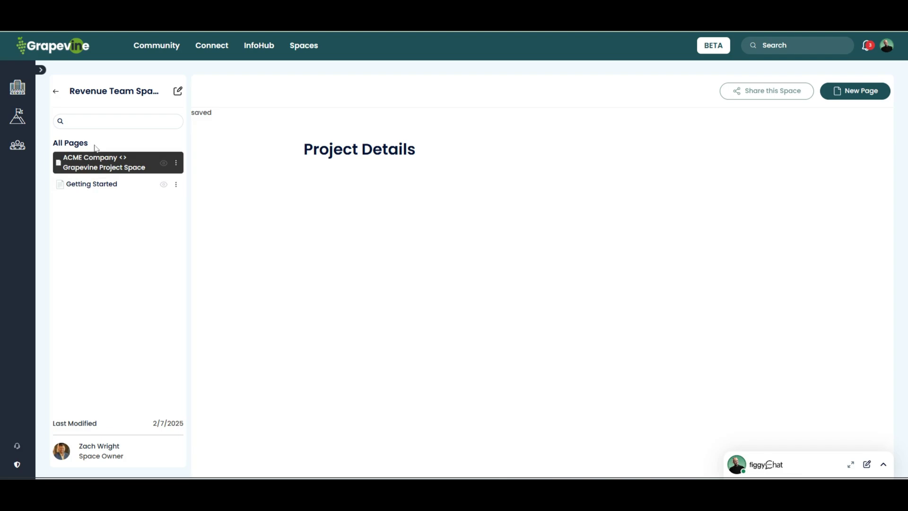
pyautogui.click(95, 186)
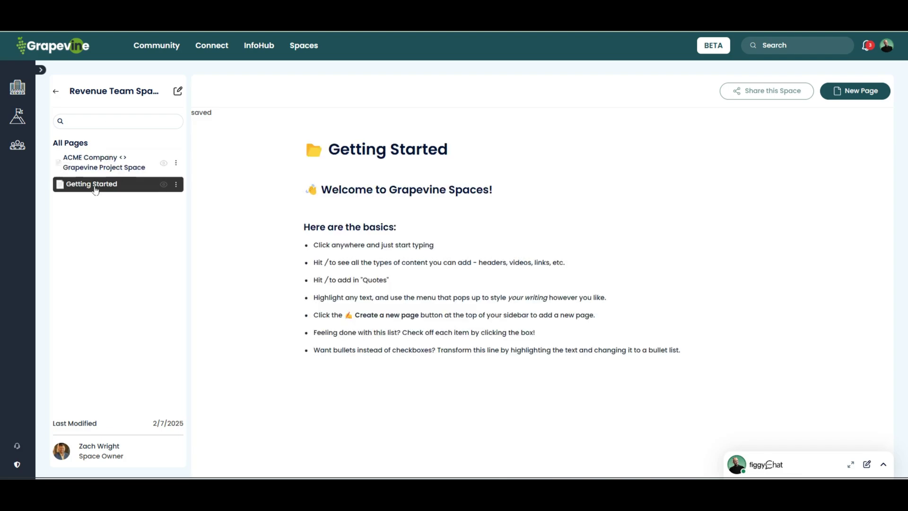
pyautogui.click(98, 169)
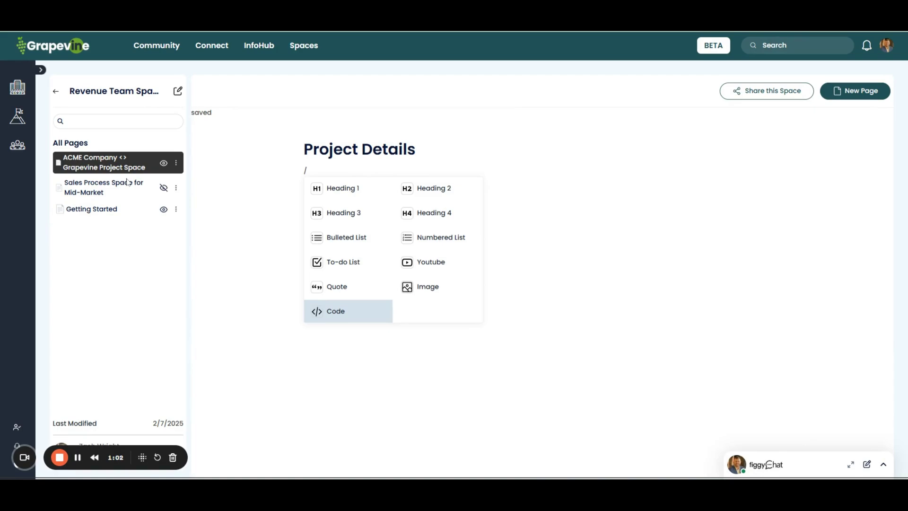
pyautogui.click(128, 183)
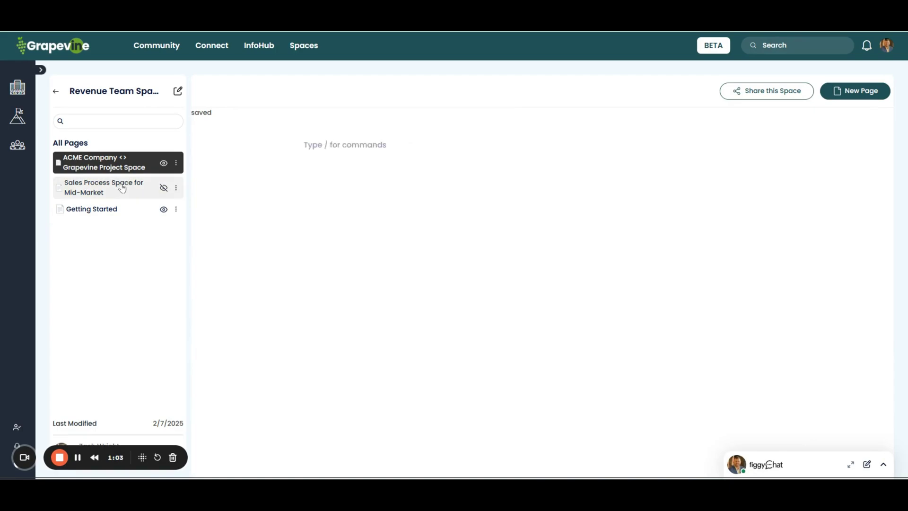
pyautogui.click(176, 187)
pyautogui.click(142, 205)
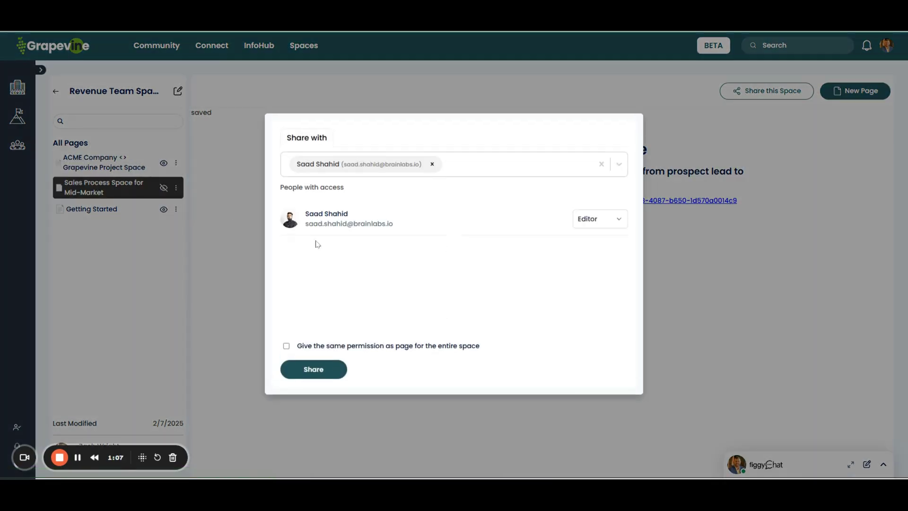
pyautogui.click(224, 200)
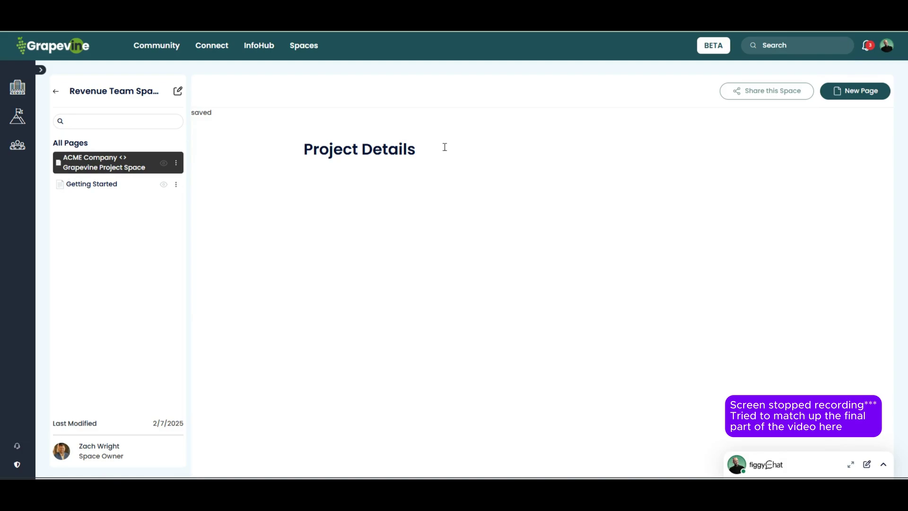
# Step: Back in Community Spaces, unfollow Project Grapevine <> ACME Company and Company Private Space
pyautogui.click(56, 92)
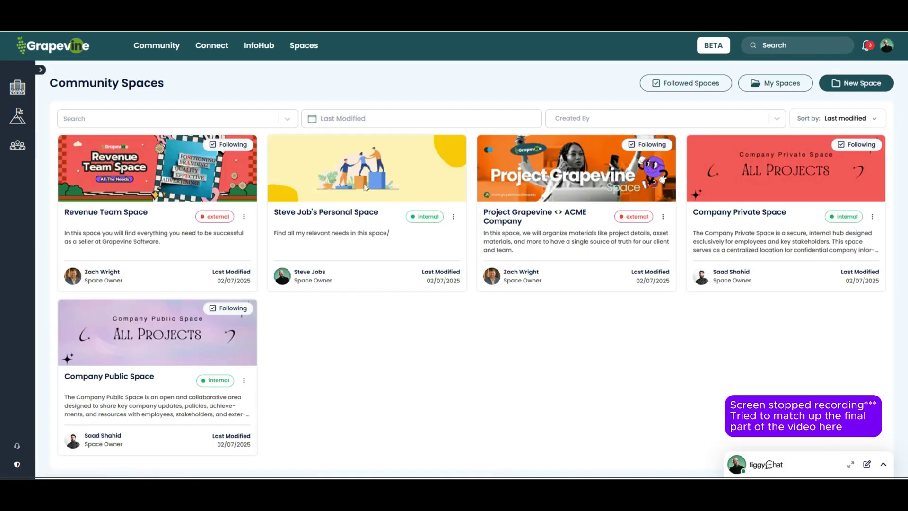
pyautogui.click(648, 144)
pyautogui.click(857, 144)
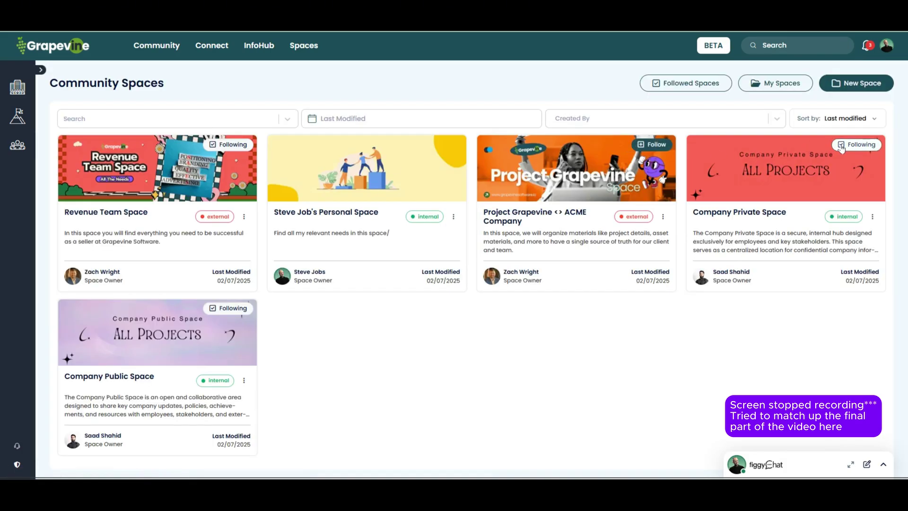
# Step: Toggle follows so Revenue Team, Project Grapevine <> ACME Company and Company Public are followed, then filter by Followed Spaces
pyautogui.click(232, 308)
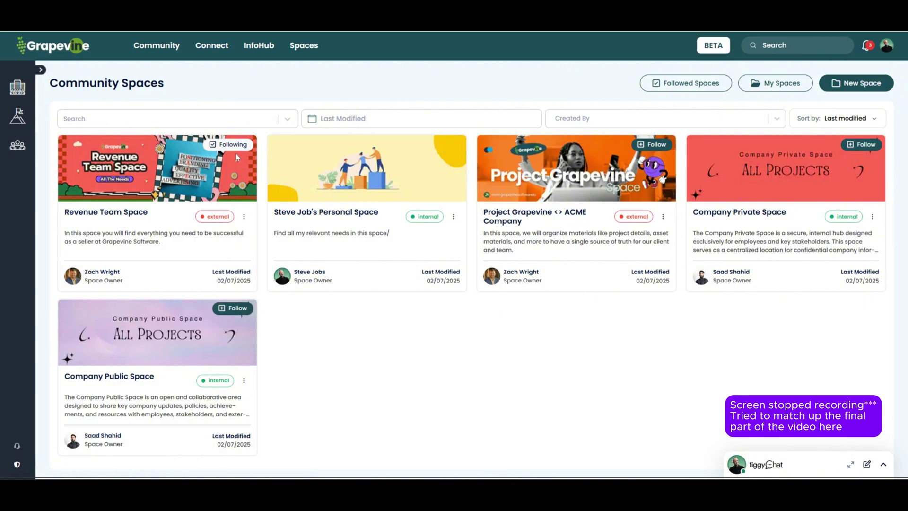
pyautogui.click(235, 144)
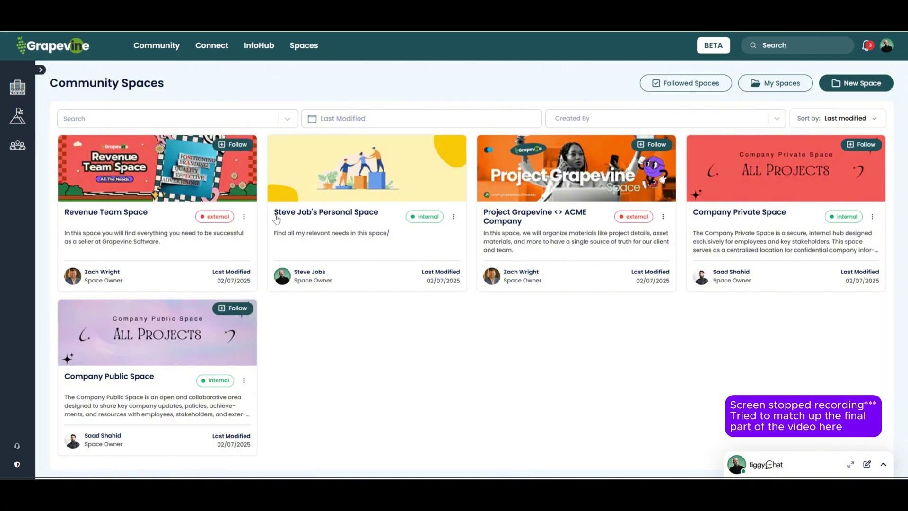
pyautogui.click(230, 146)
pyautogui.click(648, 144)
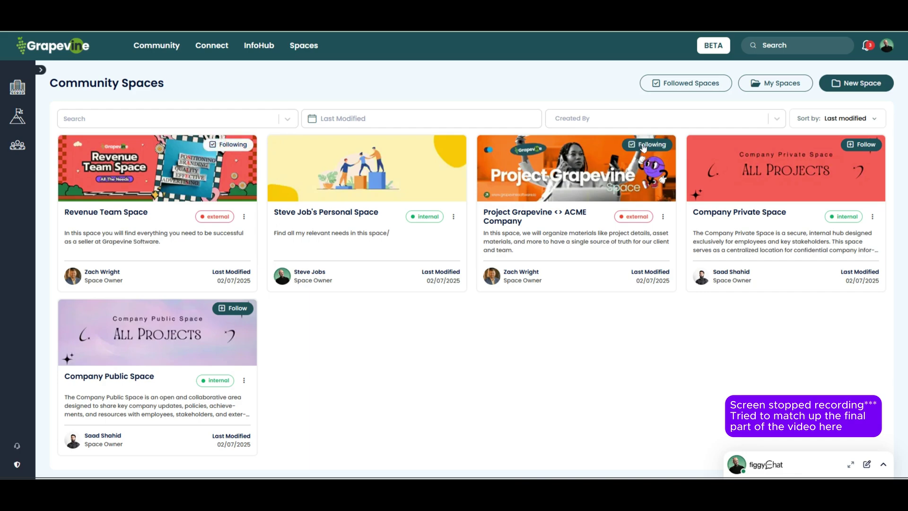
pyautogui.click(240, 311)
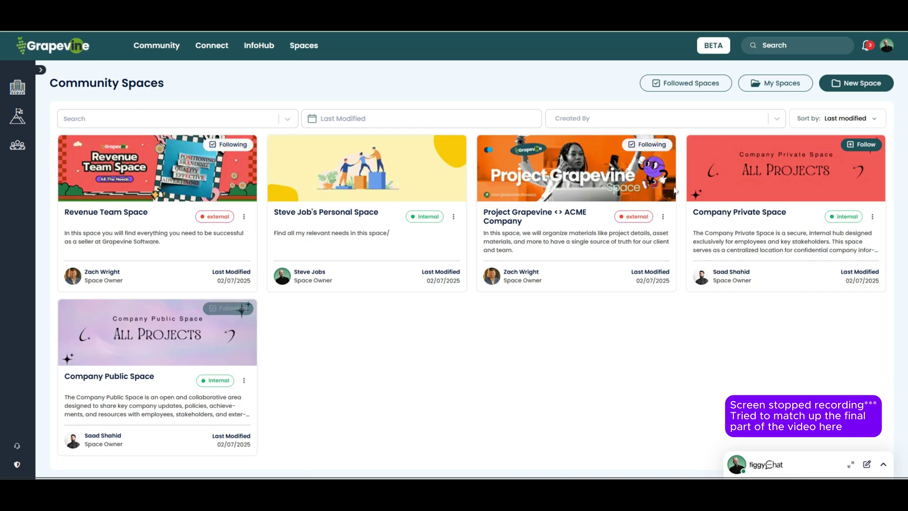
pyautogui.click(702, 90)
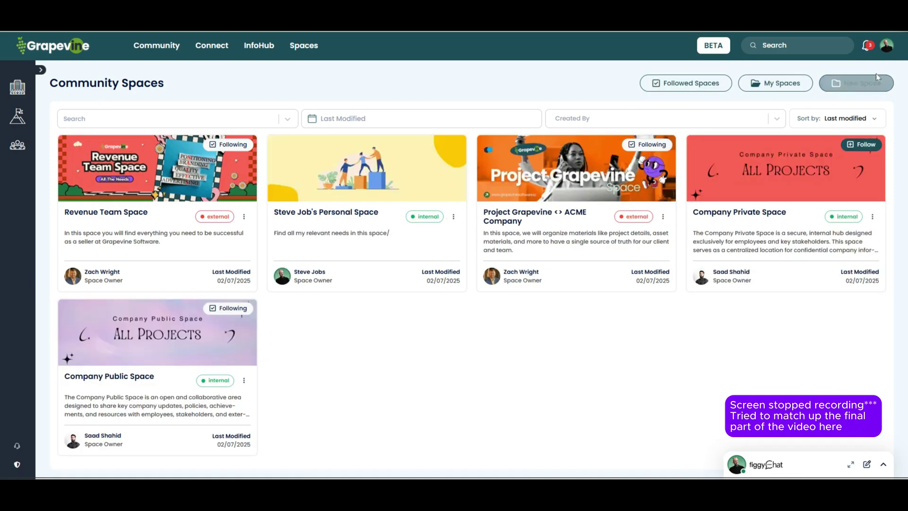
# Step: Start a new space titled 'steve Jobs's Personal Space' with the Onboarding Space banner image
pyautogui.click(855, 83)
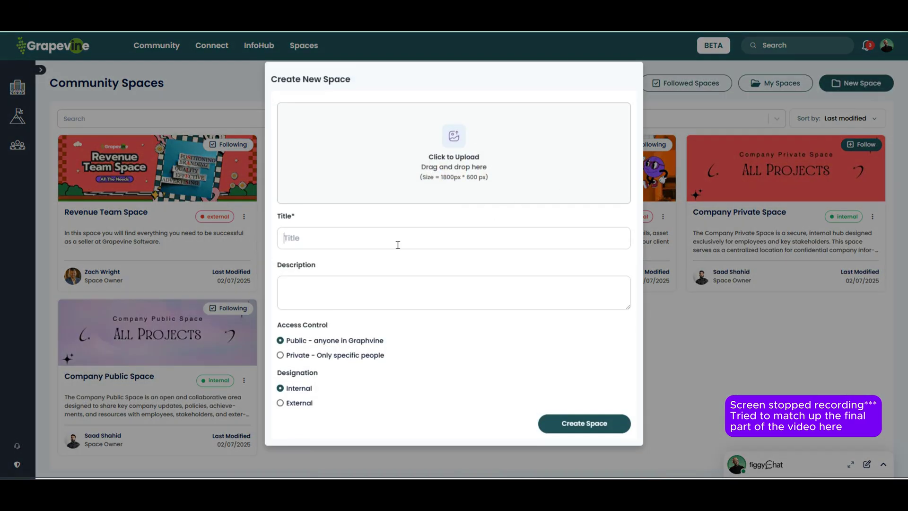
pyautogui.click(398, 245)
pyautogui.write('steve')
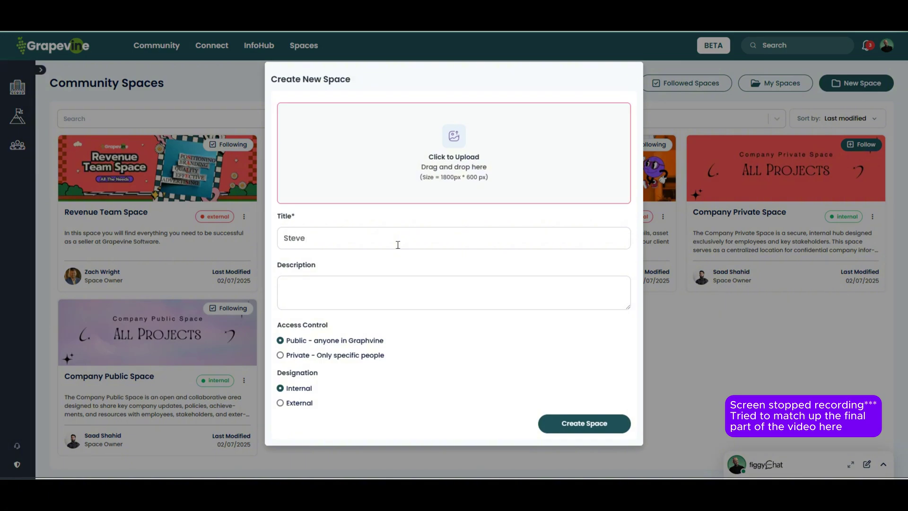
pyautogui.write(" Jobs's Personal Space")
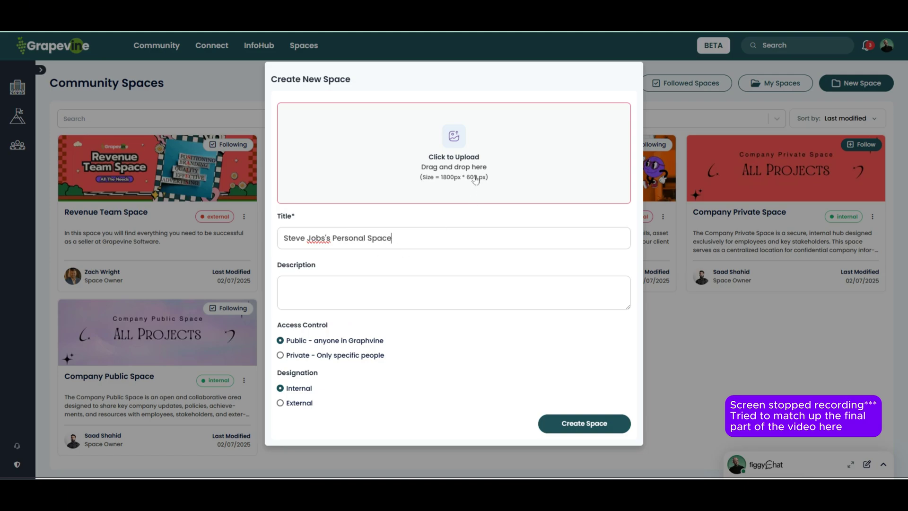
pyautogui.click(475, 180)
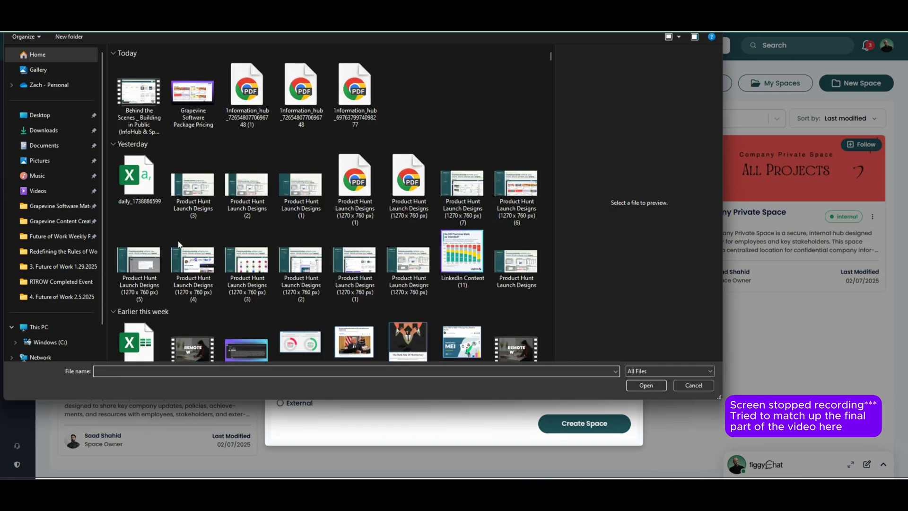
pyautogui.scroll(-5, 160, 281)
pyautogui.click(139, 172)
pyautogui.click(646, 385)
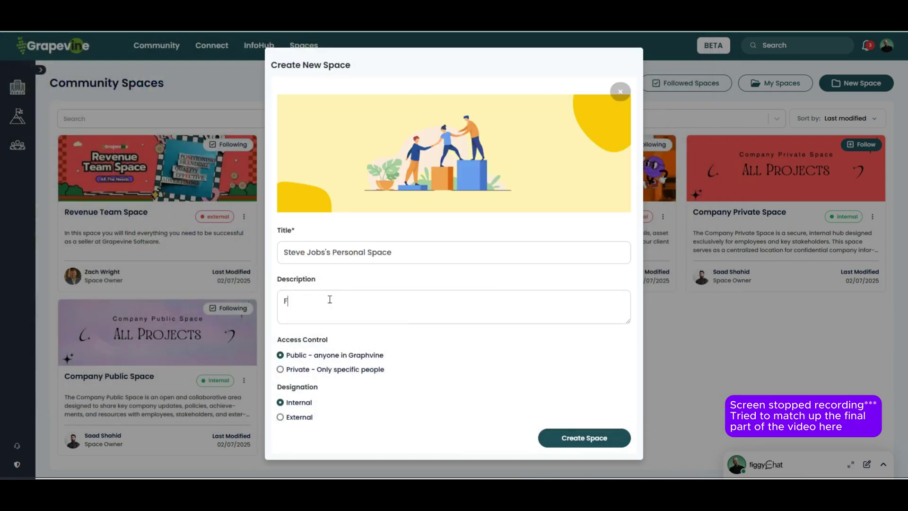
# Step: Describe it as 'Find all my relevant needs in this space.', make it private, and create it
pyautogui.write('ind all my relevant needs in this space')
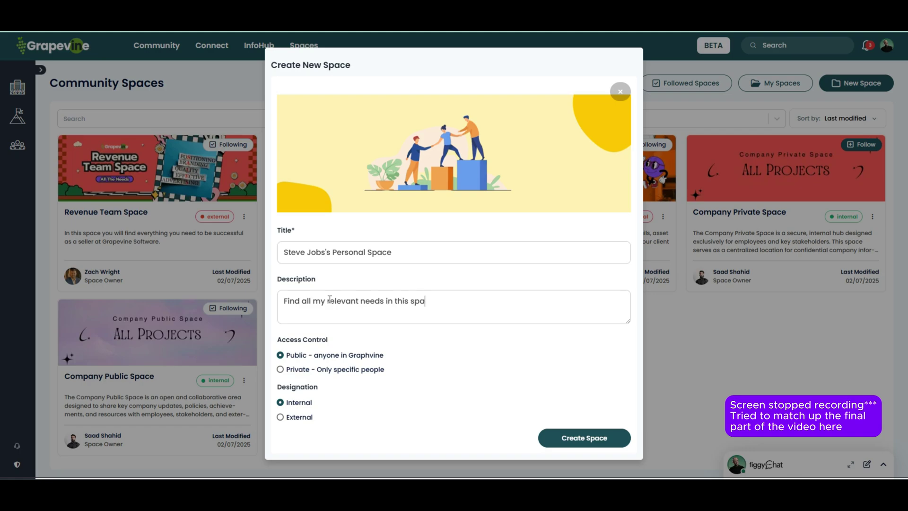
pyautogui.click(280, 369)
pyautogui.click(451, 307)
pyautogui.click(570, 437)
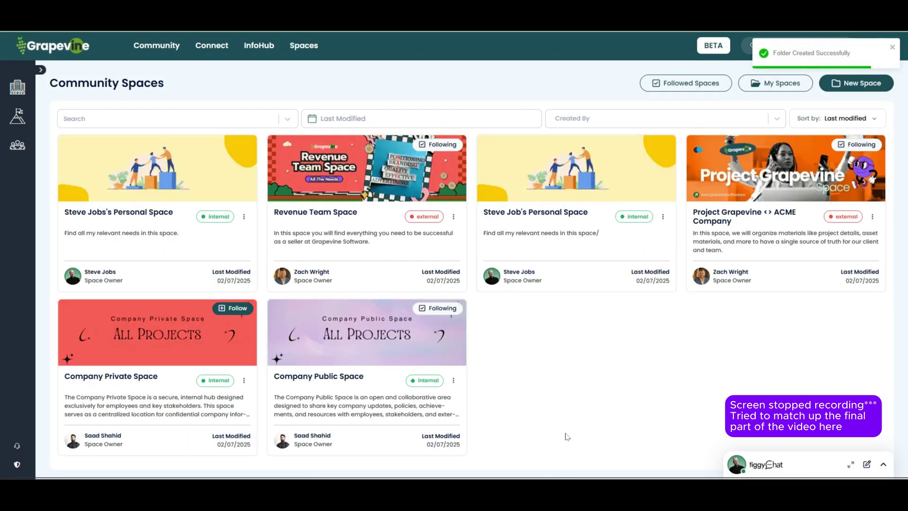
# Step: Open Weekly To-Dos in Steve Job's Personal Space and make the Steve's To-Do: heading a Heading 2
pyautogui.click(536, 211)
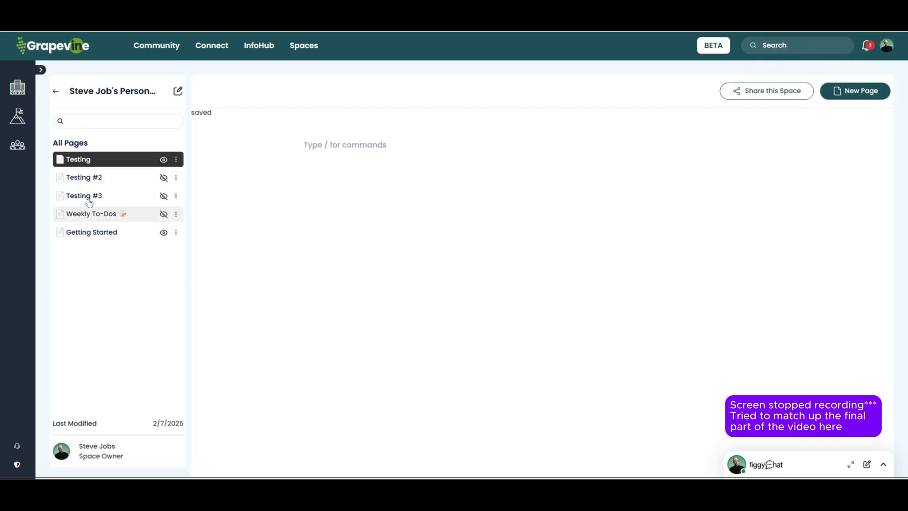
pyautogui.click(74, 218)
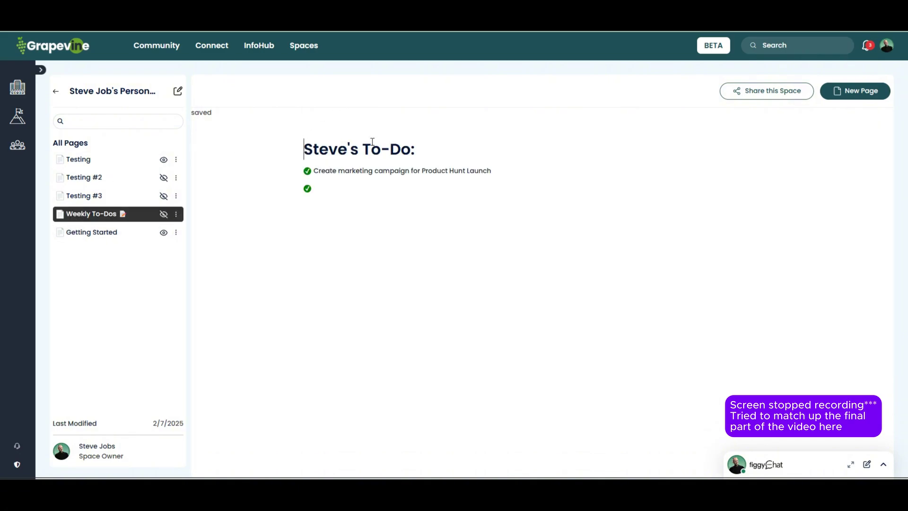
pyautogui.moveTo(424, 155); pyautogui.dragTo(256, 152)
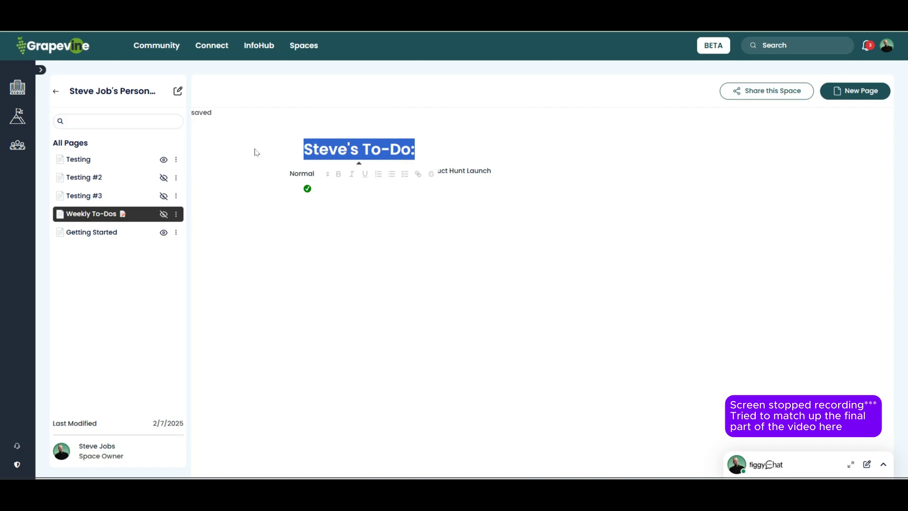
pyautogui.click(406, 221)
pyautogui.moveTo(420, 155); pyautogui.dragTo(287, 156)
pyautogui.click(298, 173)
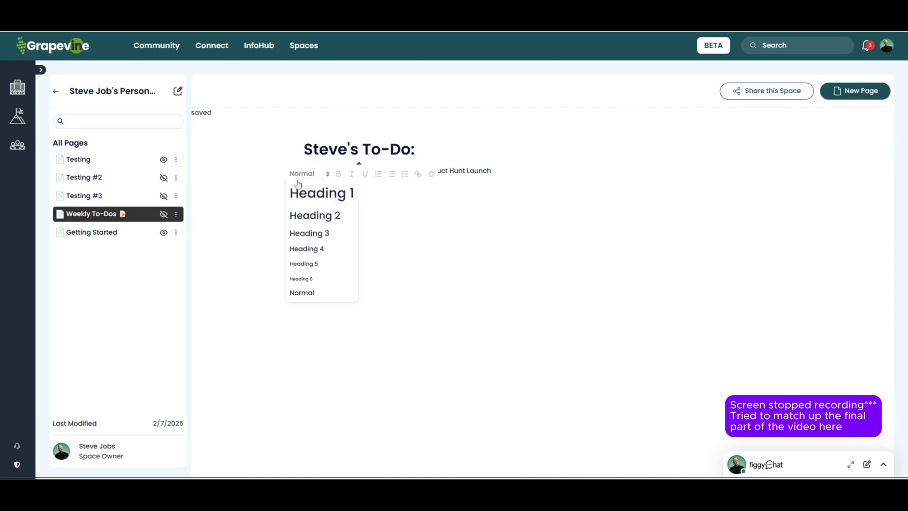
pyautogui.click(305, 212)
pyautogui.click(337, 184)
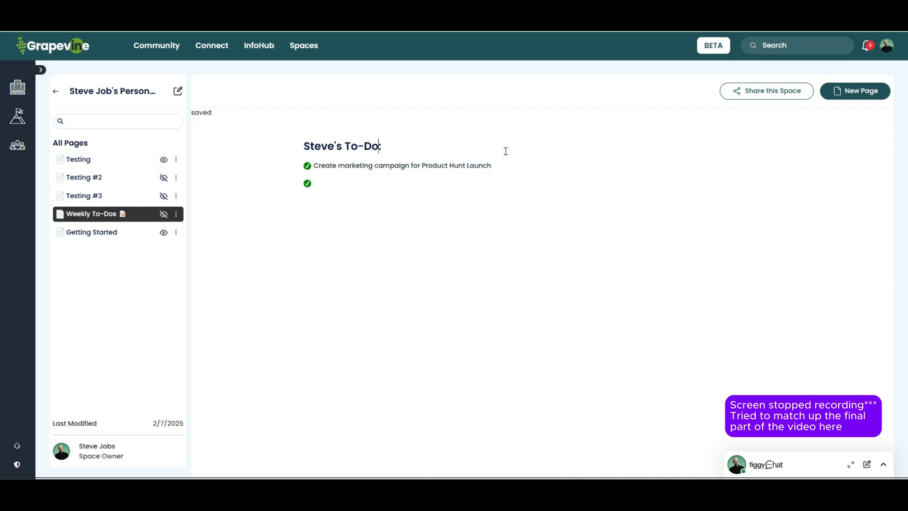
# Step: Put the memo emoji at the start of the heading, then move into the empty second to-do
pyautogui.click(379, 145)
pyautogui.press('Home')
pyautogui.rightClick(304, 146)
pyautogui.click(322, 154)
pyautogui.click(324, 255)
pyautogui.press('Escape')
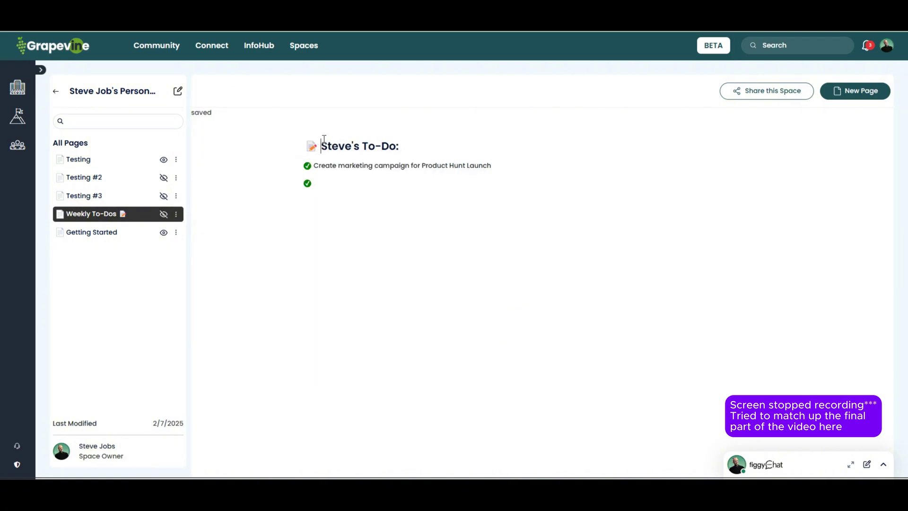
pyautogui.moveTo(324, 138); pyautogui.dragTo(415, 136)
pyautogui.click(477, 155)
pyautogui.click(346, 180)
# Step: Type 'launch' into the to-do and leave both items, including Build a coalition to support launch, checked
pyautogui.write('launch')
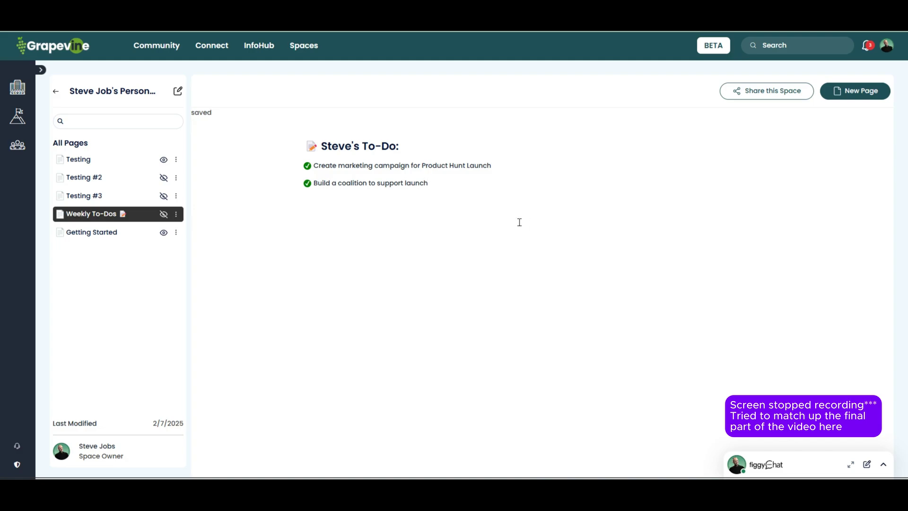
pyautogui.click(308, 167)
pyautogui.click(308, 183)
pyautogui.click(307, 167)
pyautogui.click(308, 183)
# Step: Remove the stray slash and delete the empty third to-do line
pyautogui.write('/')
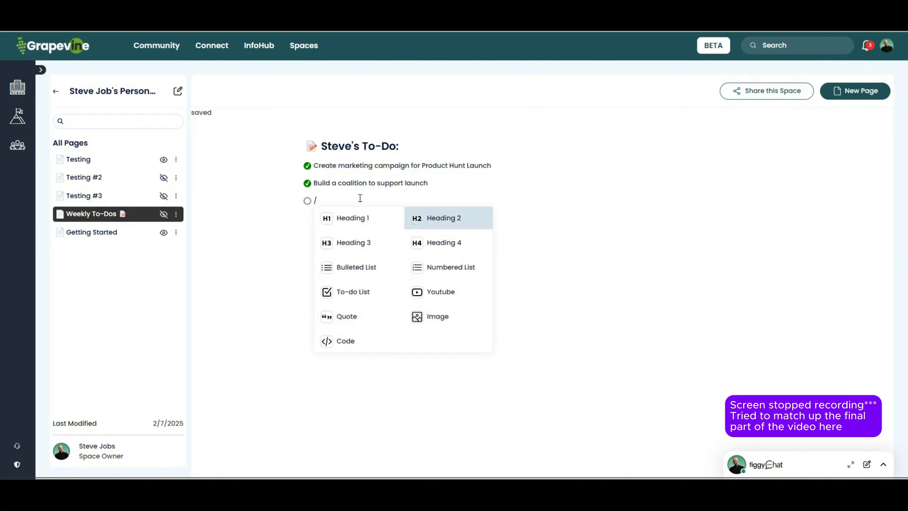
pyautogui.press('BackSpace')
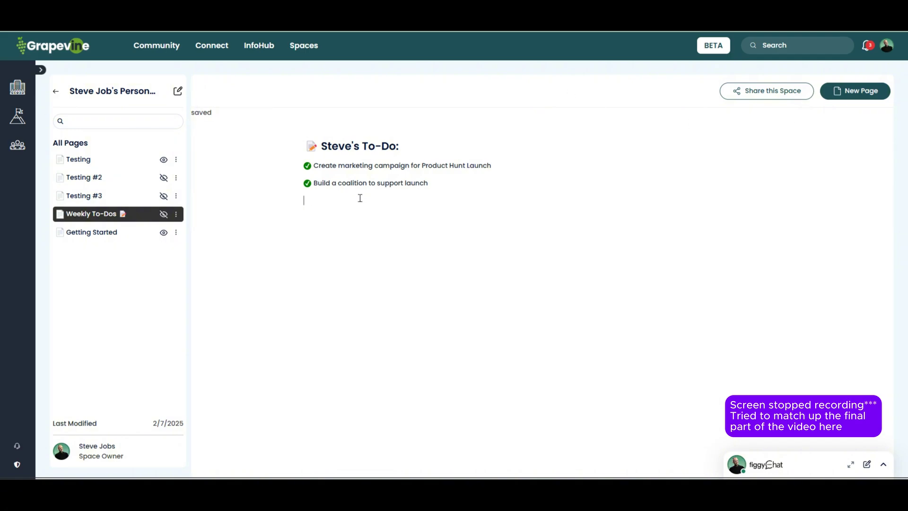
pyautogui.press('BackSpace')
# Step: Cancel the Testing #3 visibility change, then re-save Testing #2's name through Rename
pyautogui.click(163, 196)
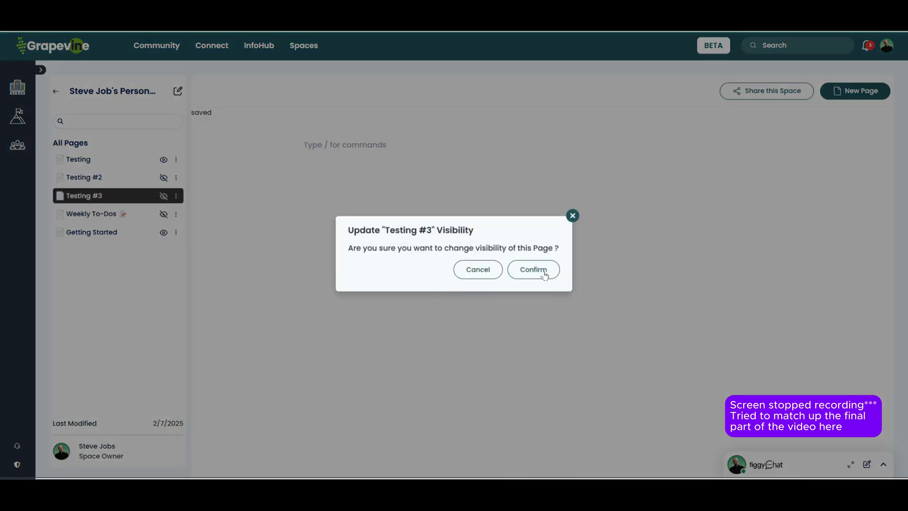
pyautogui.click(572, 216)
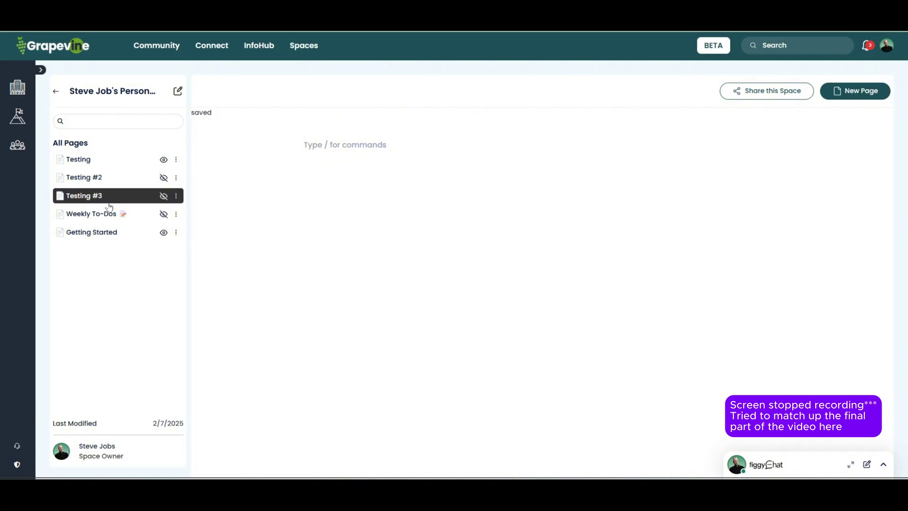
pyautogui.click(82, 163)
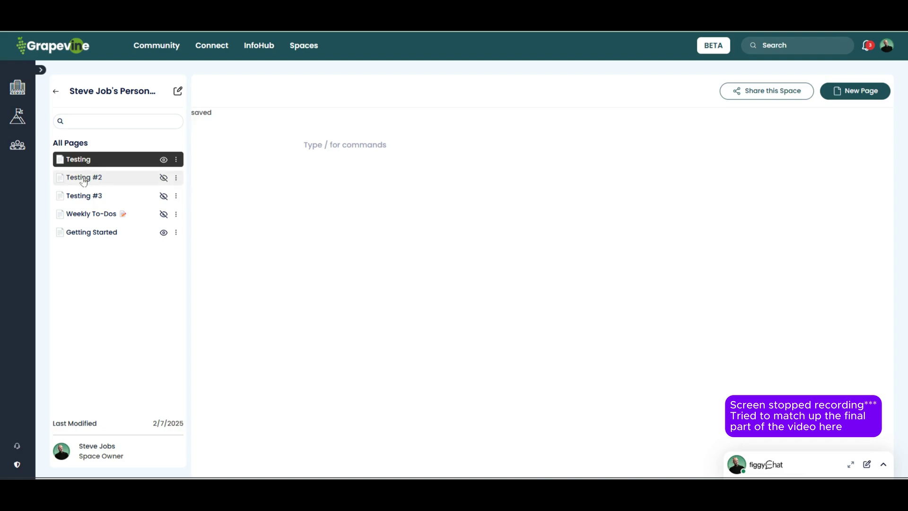
pyautogui.click(83, 179)
pyautogui.click(176, 177)
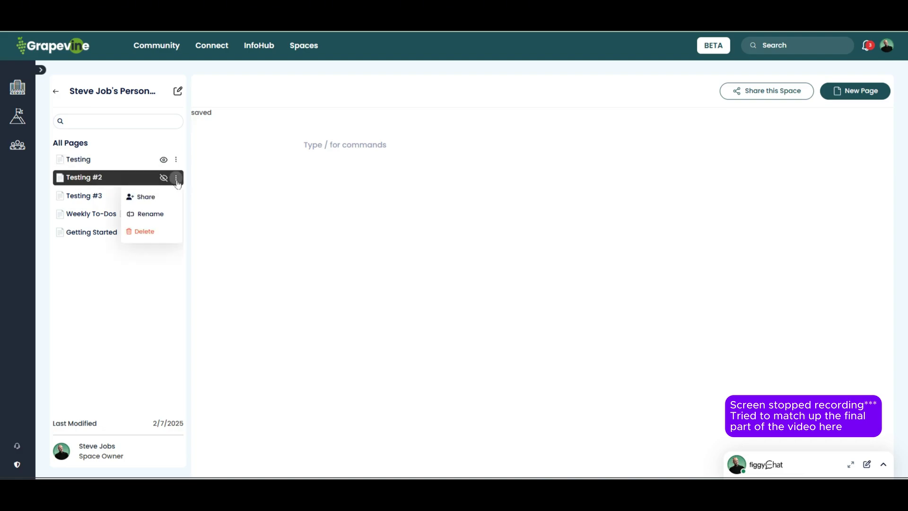
pyautogui.click(166, 211)
pyautogui.click(599, 289)
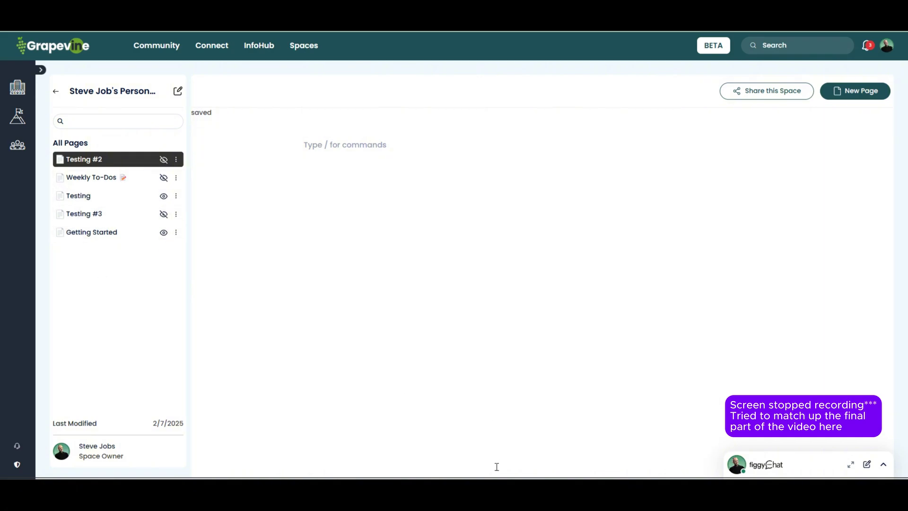
pyautogui.moveTo(496, 477)
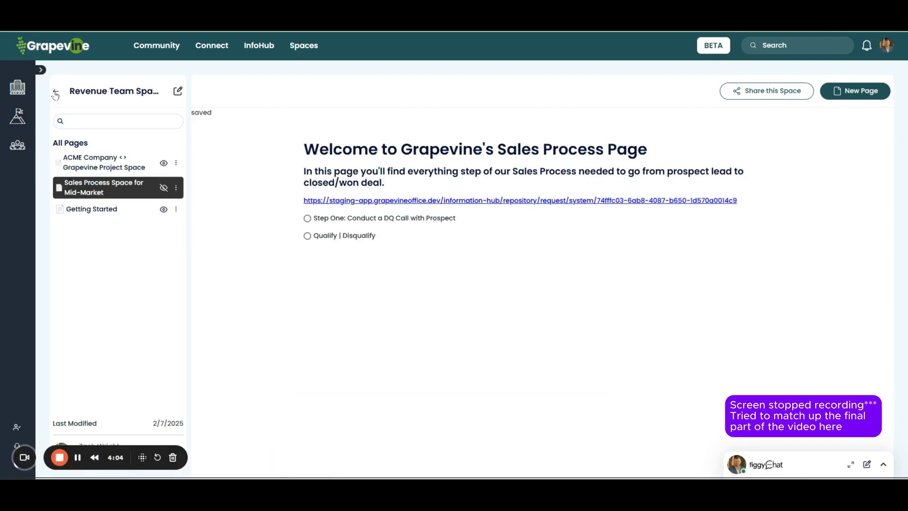
pyautogui.click(56, 95)
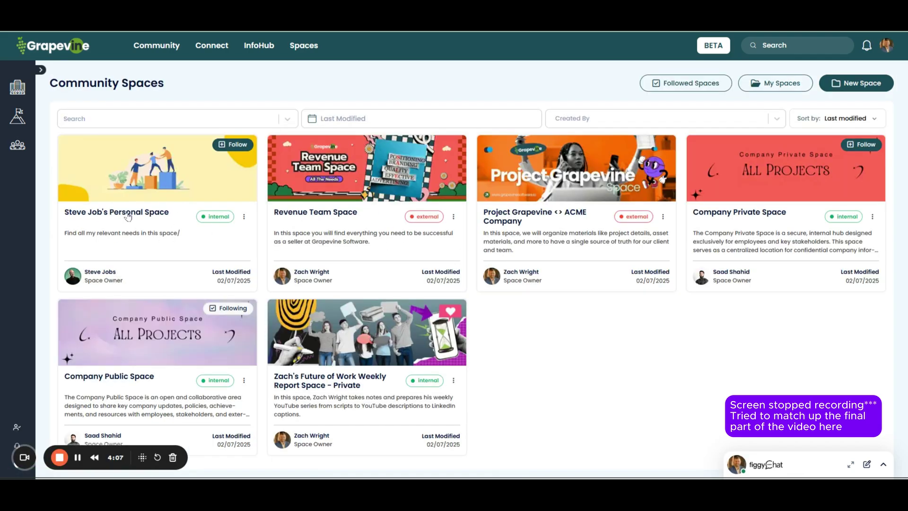
pyautogui.click(128, 216)
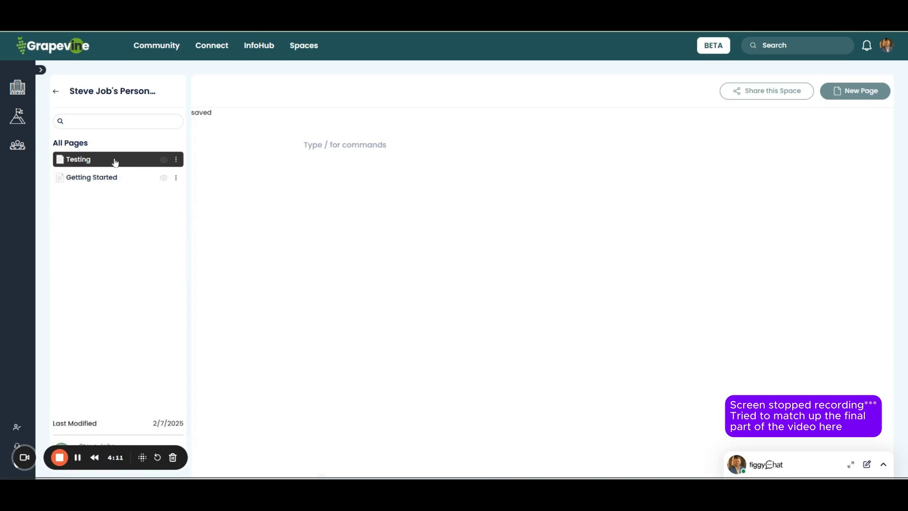
pyautogui.click(109, 180)
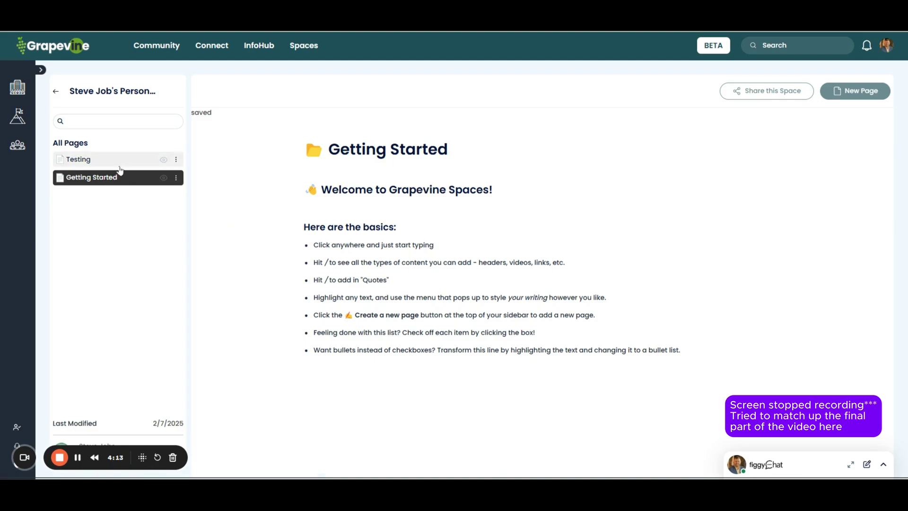
pyautogui.click(120, 160)
pyautogui.click(176, 159)
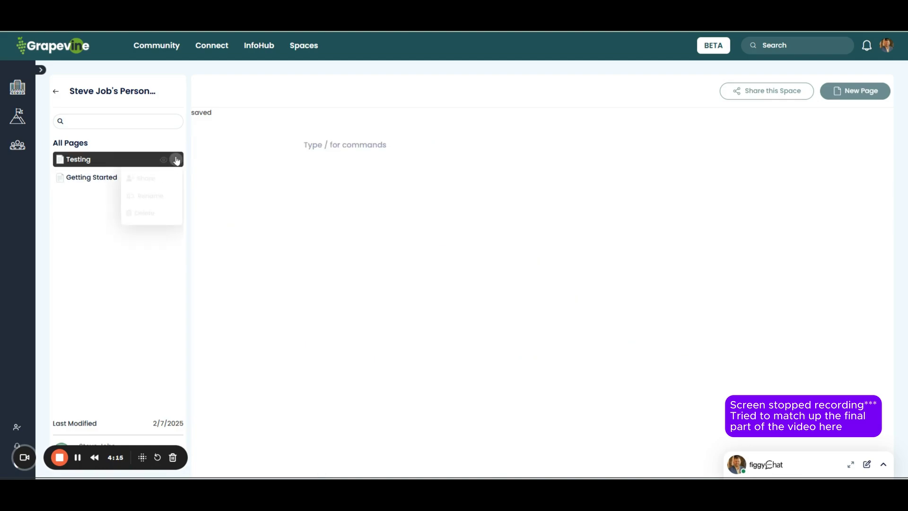
pyautogui.click(407, 412)
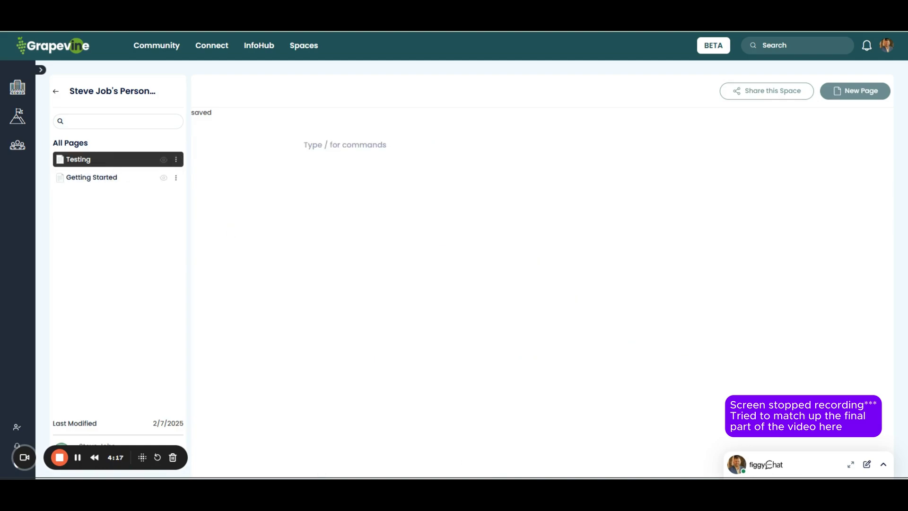
pyautogui.moveTo(517, 494)
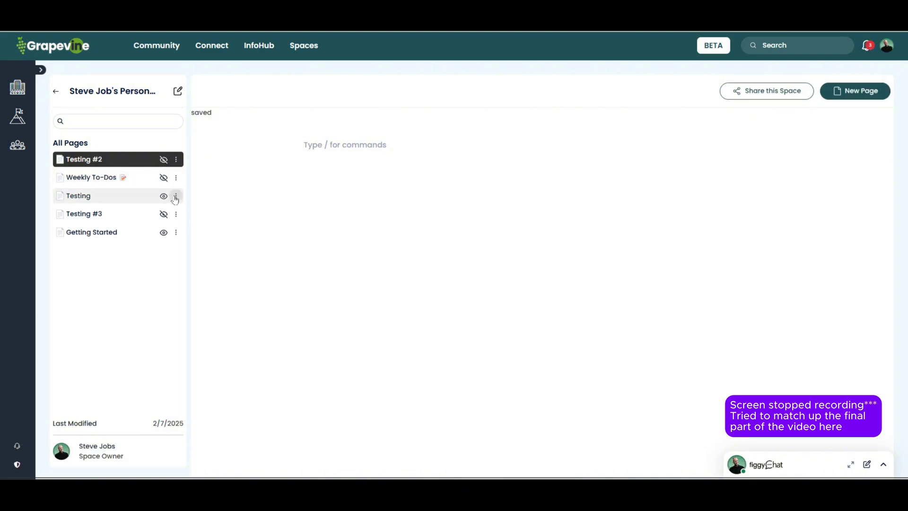
# Step: Share the Testing page with the collaborator, keeping their access level as Editor
pyautogui.click(175, 195)
pyautogui.click(166, 219)
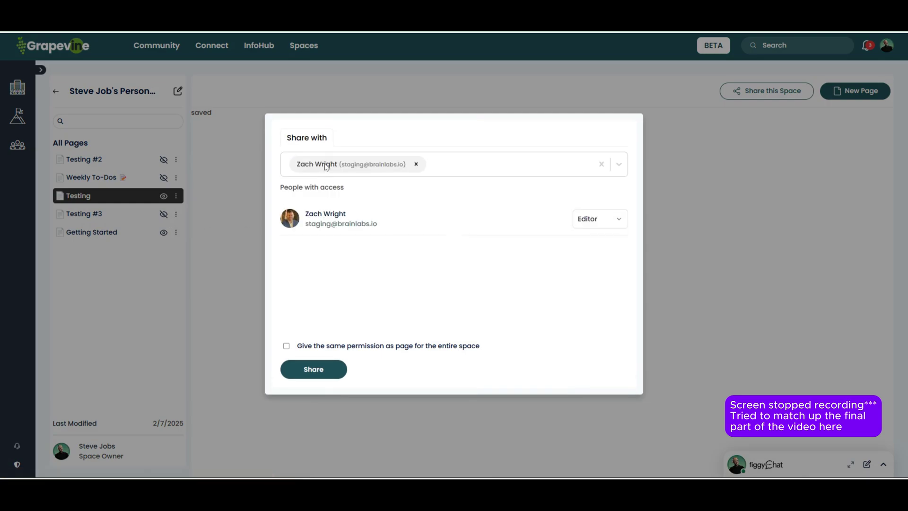
pyautogui.click(464, 163)
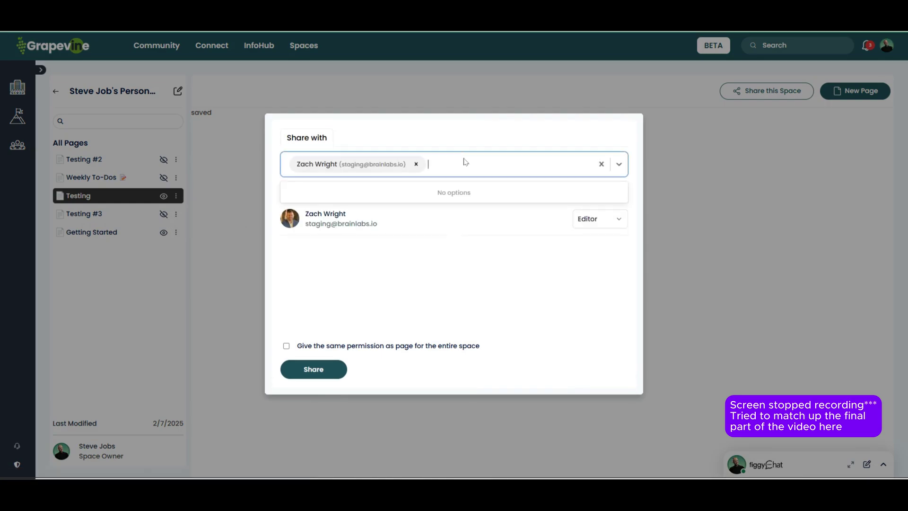
pyautogui.click(598, 218)
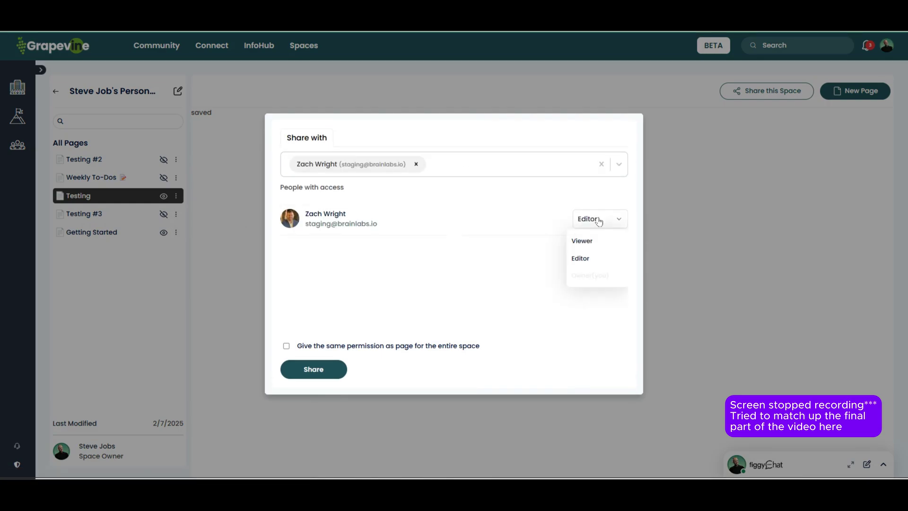
pyautogui.click(589, 262)
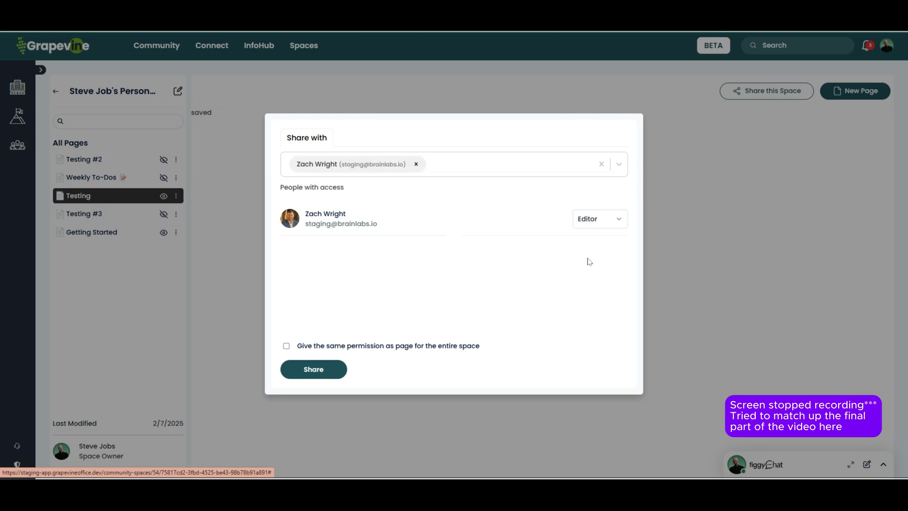
pyautogui.click(316, 369)
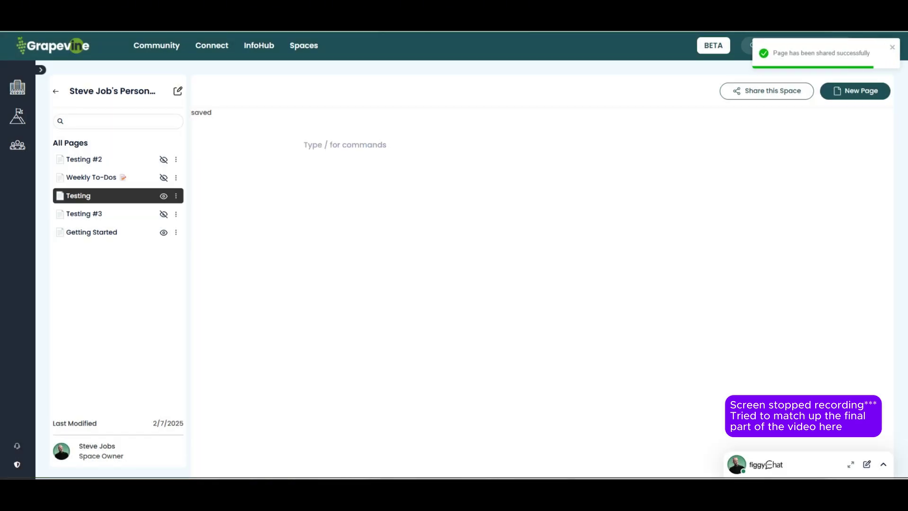
# Step: In the collaborator's reloaded window, type a plain 'Testing' line, then a Heading 1 reading 'Testing'
pyautogui.moveTo(496, 491)
pyautogui.click(651, 442)
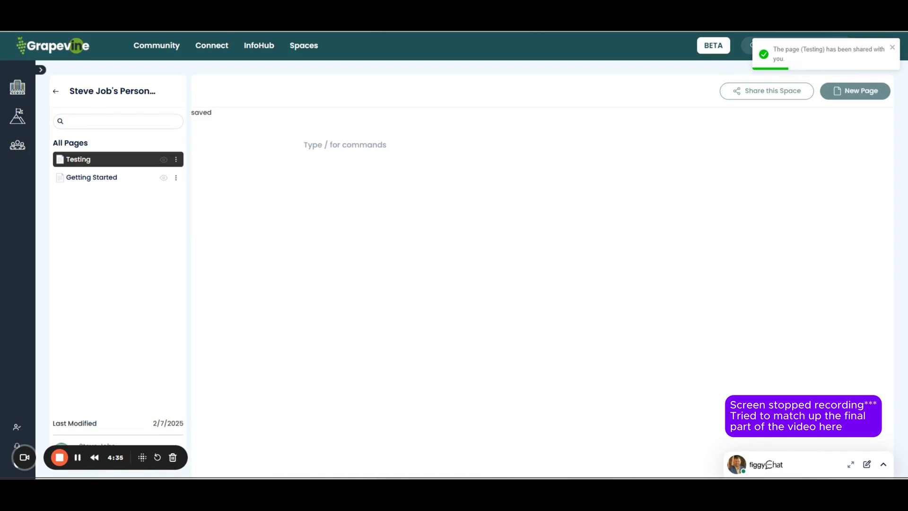
pyautogui.press('F5')
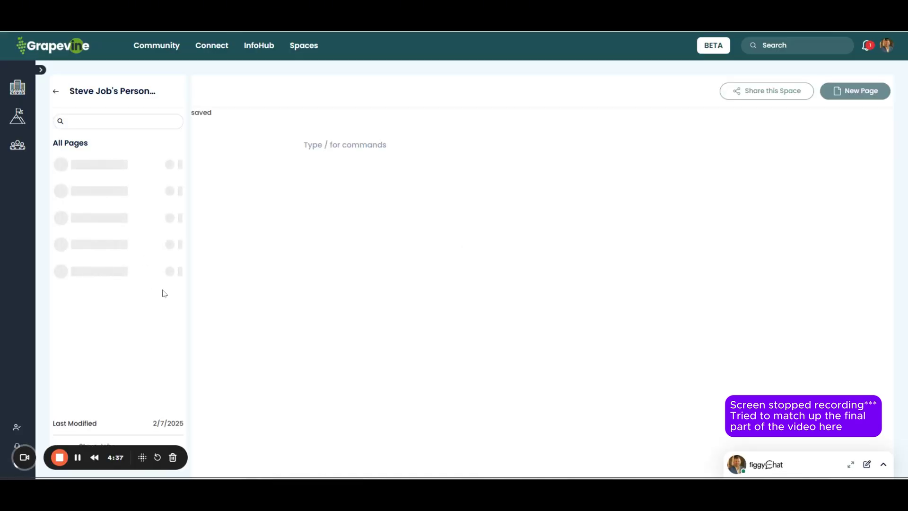
pyautogui.click(344, 146)
pyautogui.write('Testing ')
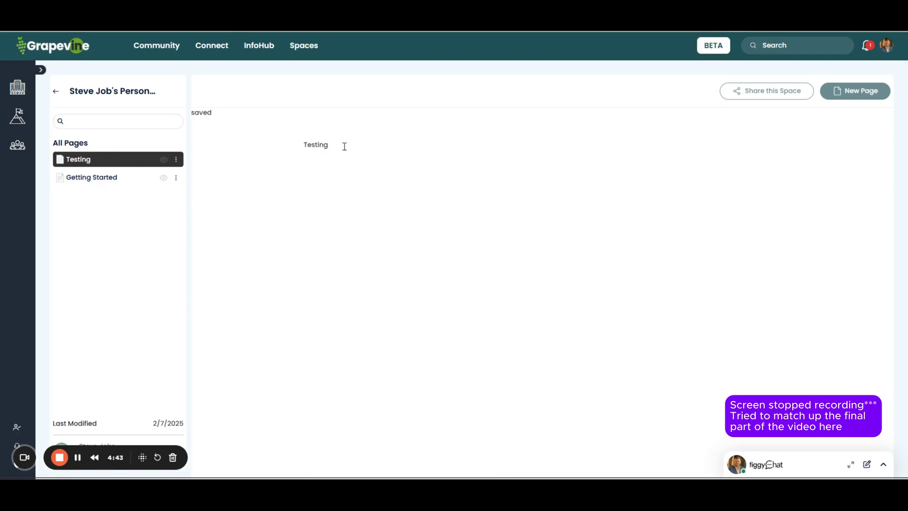
pyautogui.write('/')
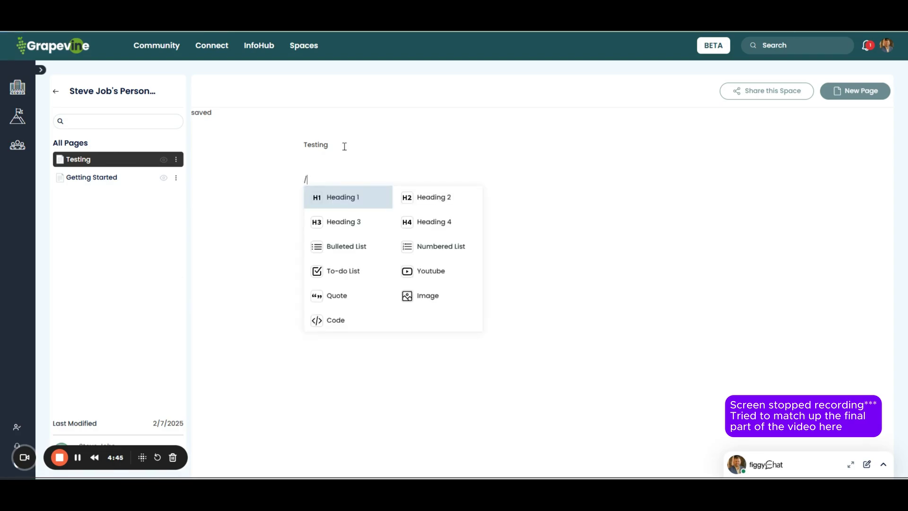
pyautogui.click(347, 195)
pyautogui.write('Testing')
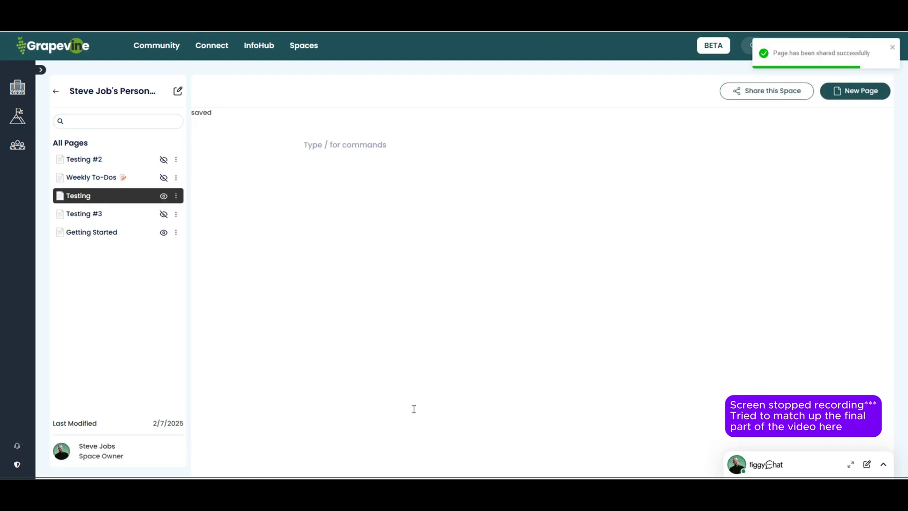
# Step: On the Testing page, open the emoji picker beside the heading and search for 'check'
pyautogui.click(90, 179)
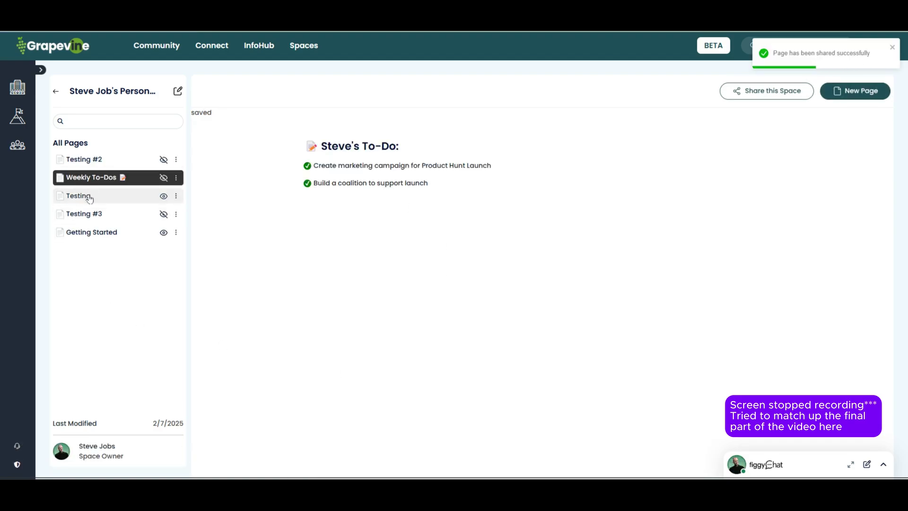
pyautogui.click(89, 197)
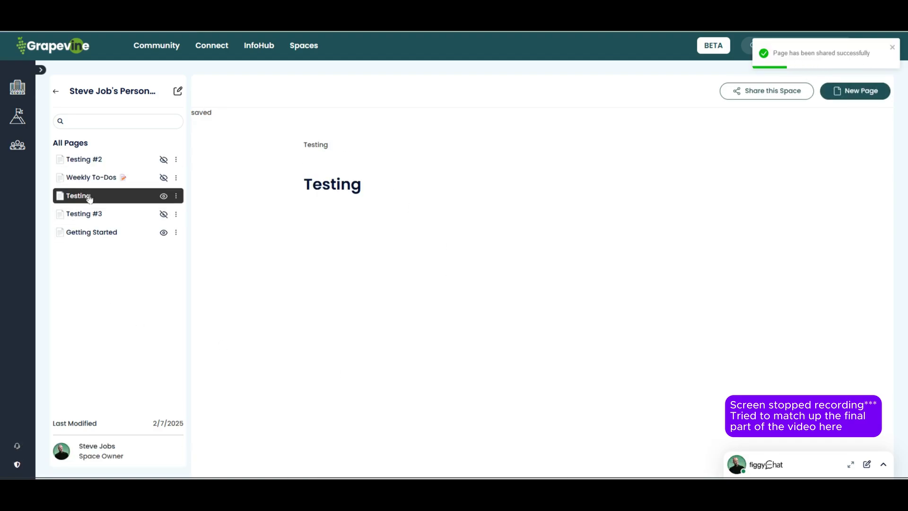
pyautogui.rightClick(385, 189)
pyautogui.click(396, 201)
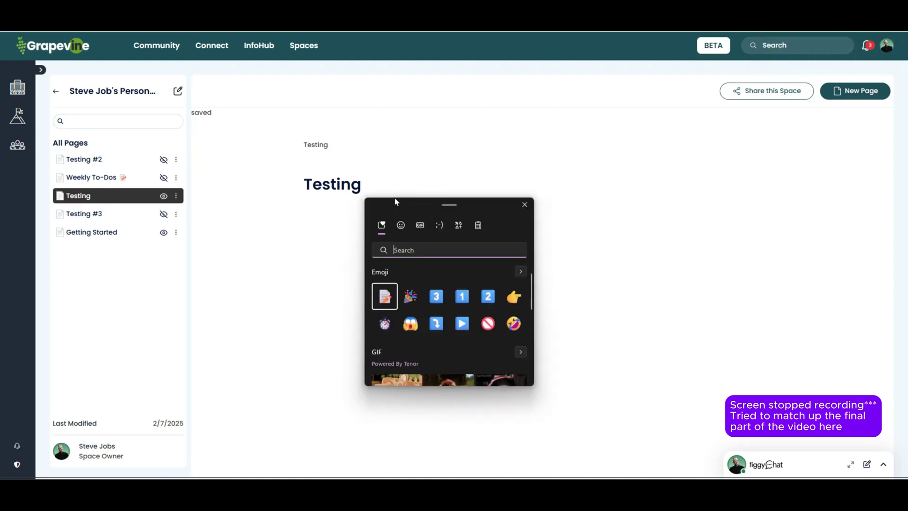
pyautogui.write('check')
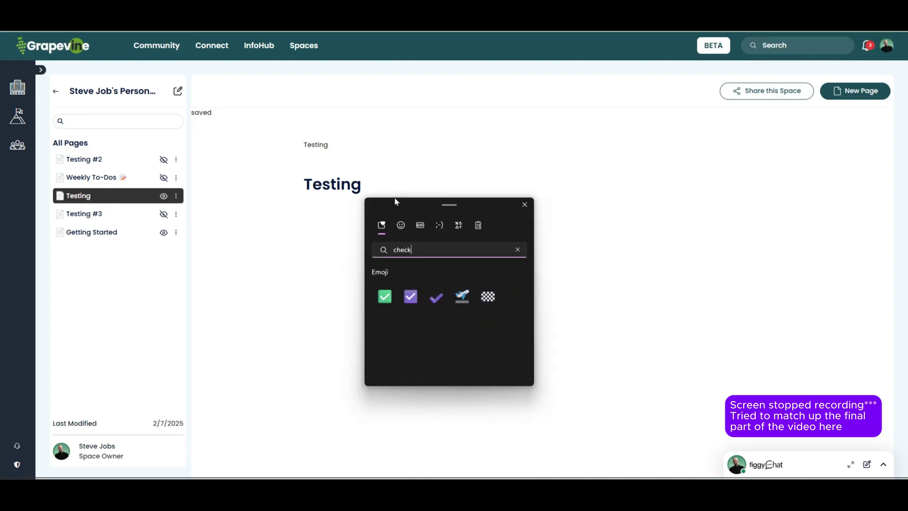
# Step: Add green check-mark emojis after the Testing heading, then close the emoji picker
pyautogui.click(384, 298)
pyautogui.click(384, 298)
pyautogui.click(384, 298)
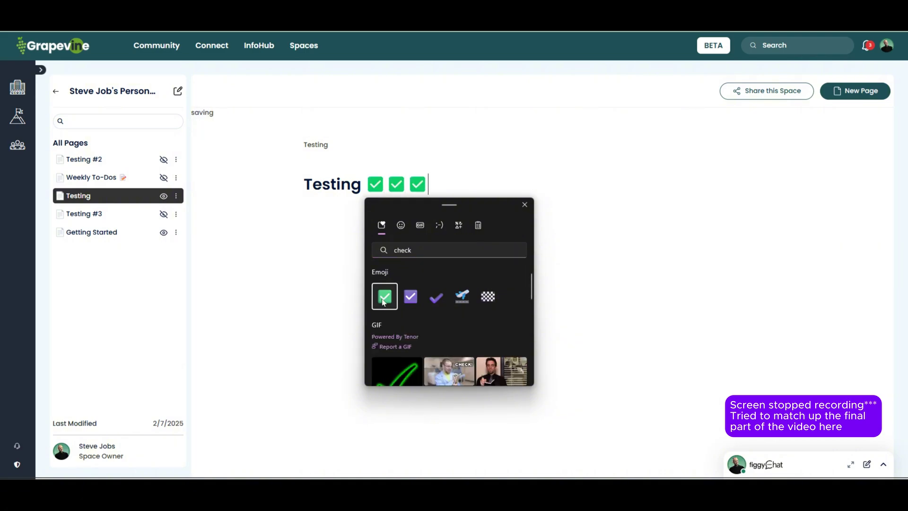
pyautogui.click(383, 298)
pyautogui.click(384, 298)
pyautogui.click(384, 298)
pyautogui.click(587, 210)
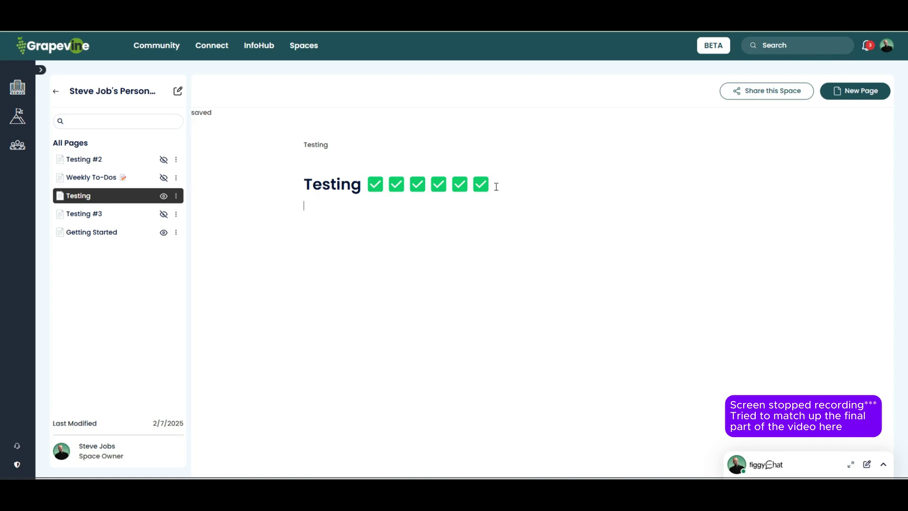
pyautogui.moveTo(496, 489)
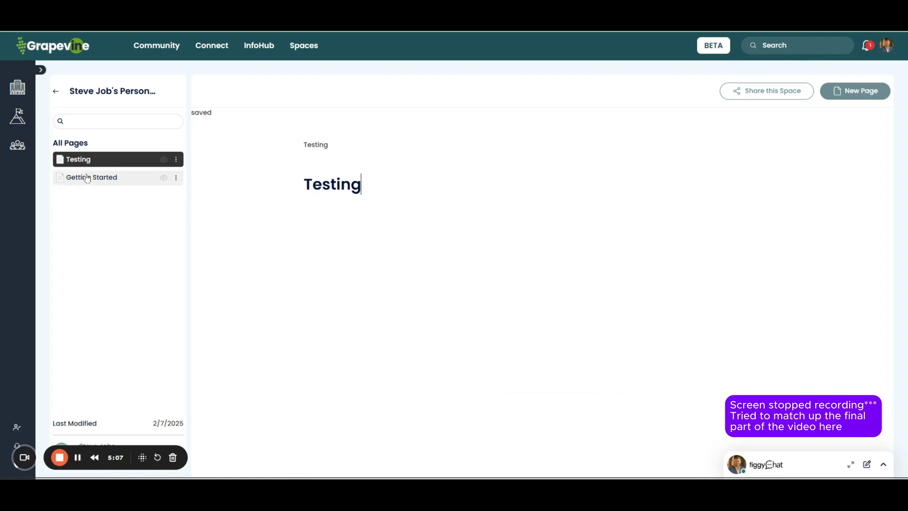
# Step: On a new line below the heading, write 'Real-time collaboration will be in here too!'
pyautogui.click(89, 177)
pyautogui.click(83, 163)
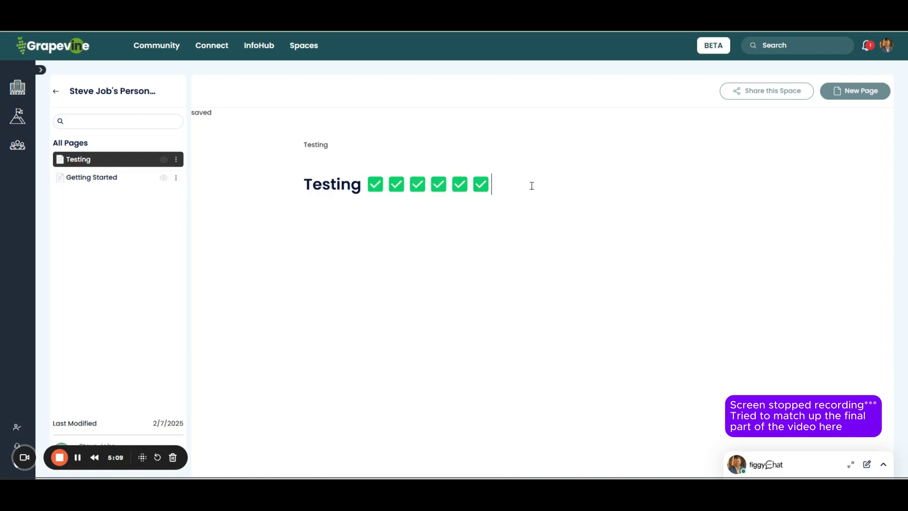
pyautogui.press('Return')
pyautogui.write('Real-time collaboration will be in ')
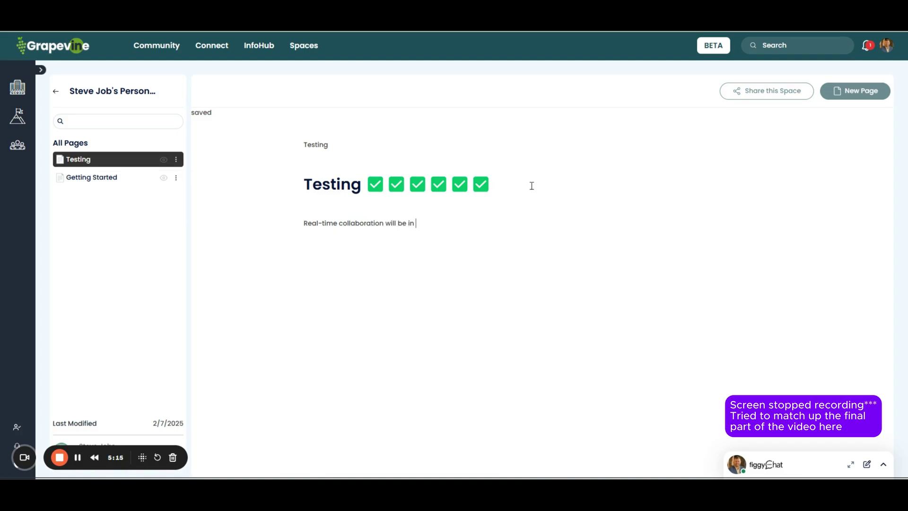
pyautogui.write('th')
pyautogui.press('BackSpace')
pyautogui.press('BackSpace')
pyautogui.write('he')
# Step: In the owner's window, add a new Heading 1 line below the collaboration sentence
pyautogui.moveTo(517, 479)
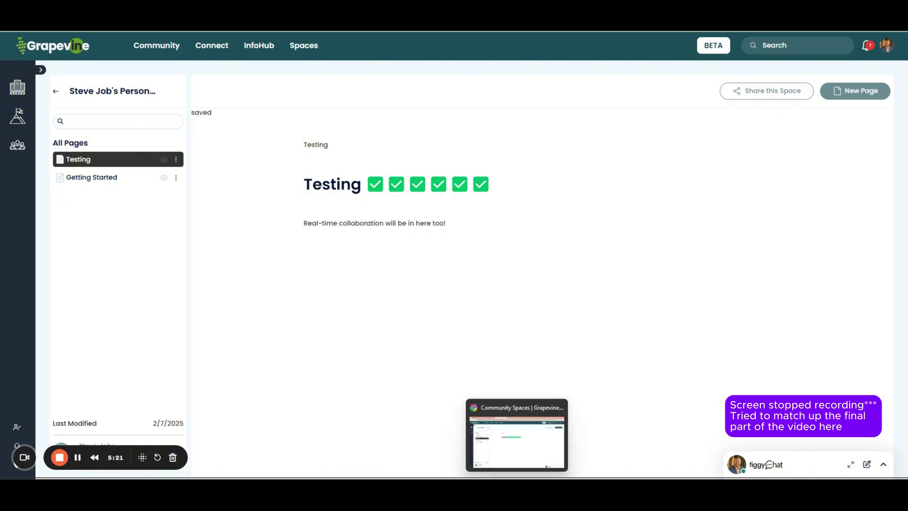
pyautogui.click(517, 435)
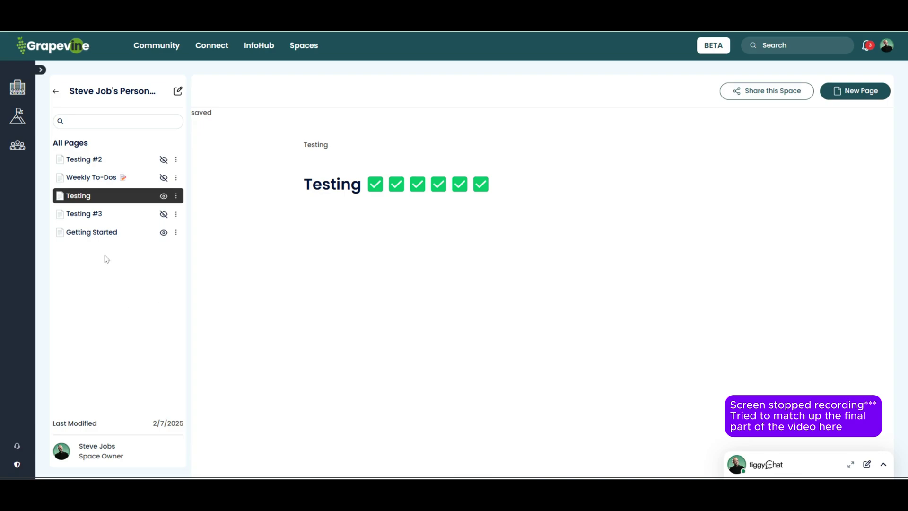
pyautogui.click(122, 178)
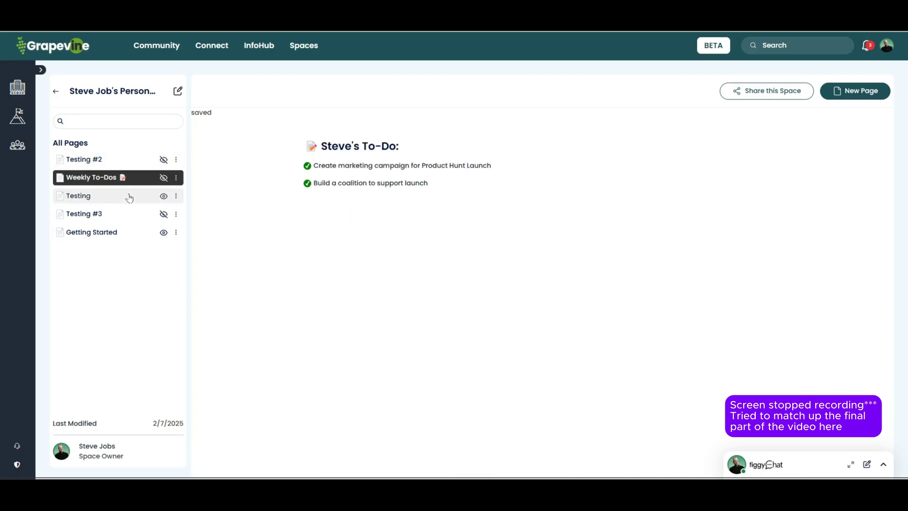
pyautogui.click(127, 195)
pyautogui.click(469, 226)
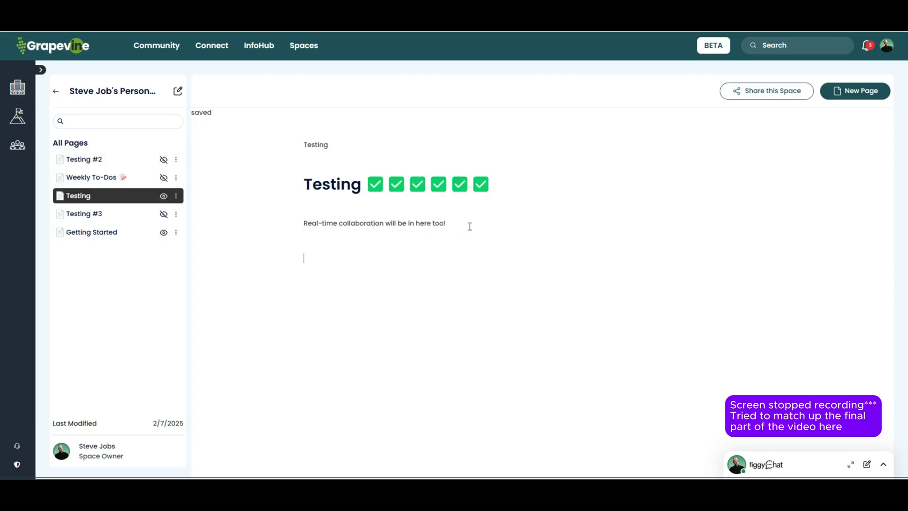
pyautogui.press('Return')
pyautogui.write('/')
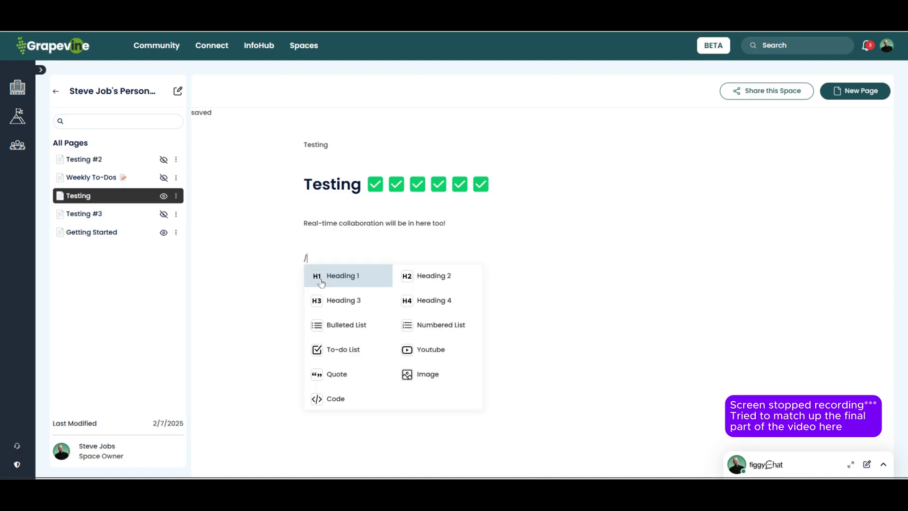
pyautogui.press('Return')
# Step: Fill that heading line with four clapping-hands emojis found by searching 'clap'
pyautogui.rightClick(321, 266)
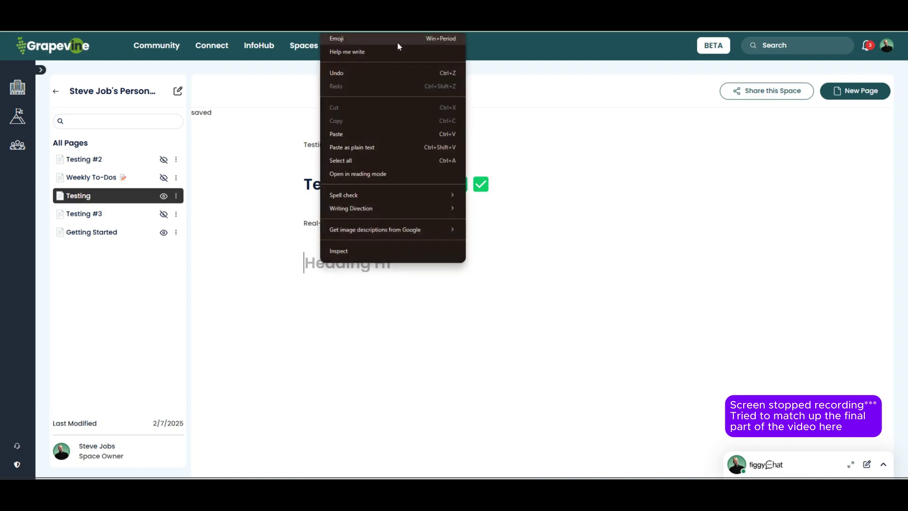
pyautogui.click(388, 42)
pyautogui.write('clap')
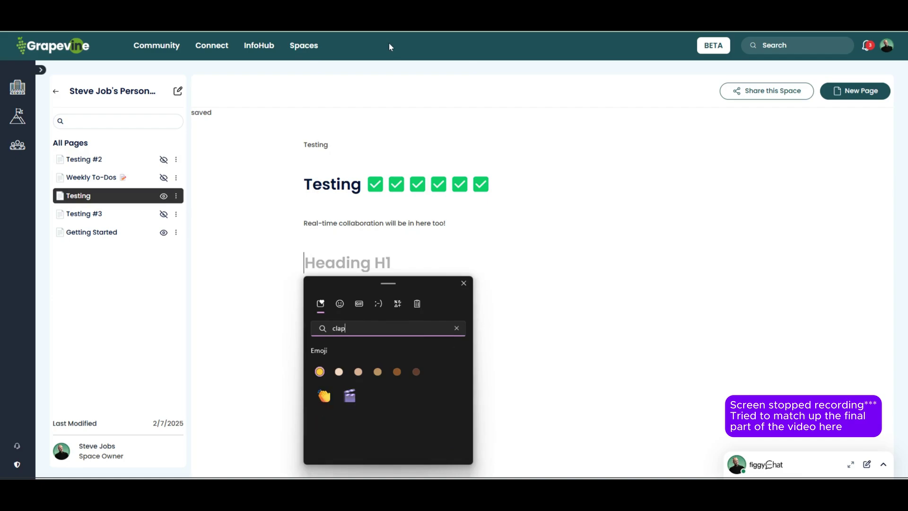
pyautogui.click(322, 397)
pyautogui.click(322, 397)
pyautogui.click(322, 397)
pyautogui.click(322, 397)
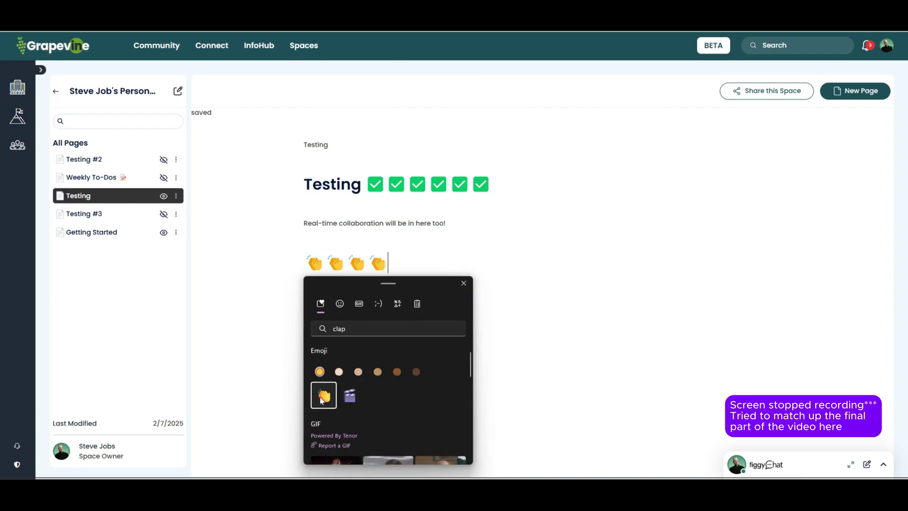
pyautogui.click(592, 314)
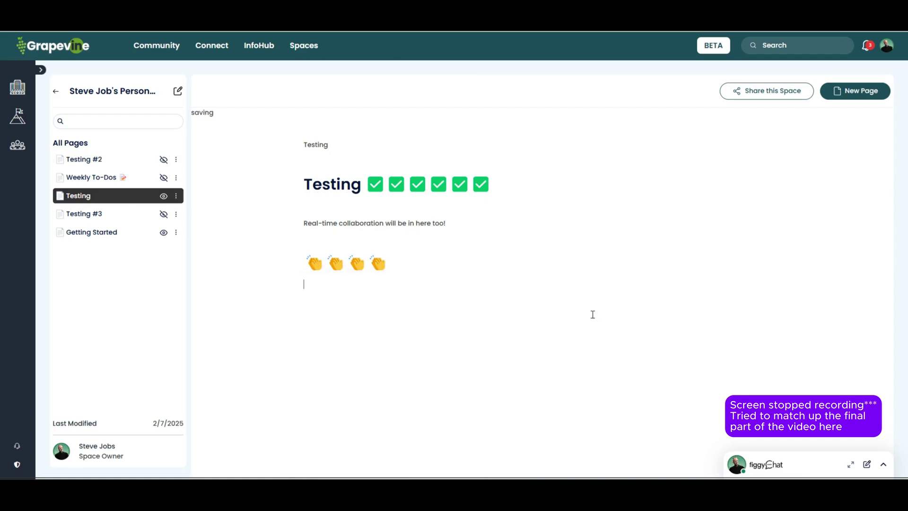
# Step: Insert the Product Hunt Launch Designs image as an image block on the Testing page
pyautogui.write('/')
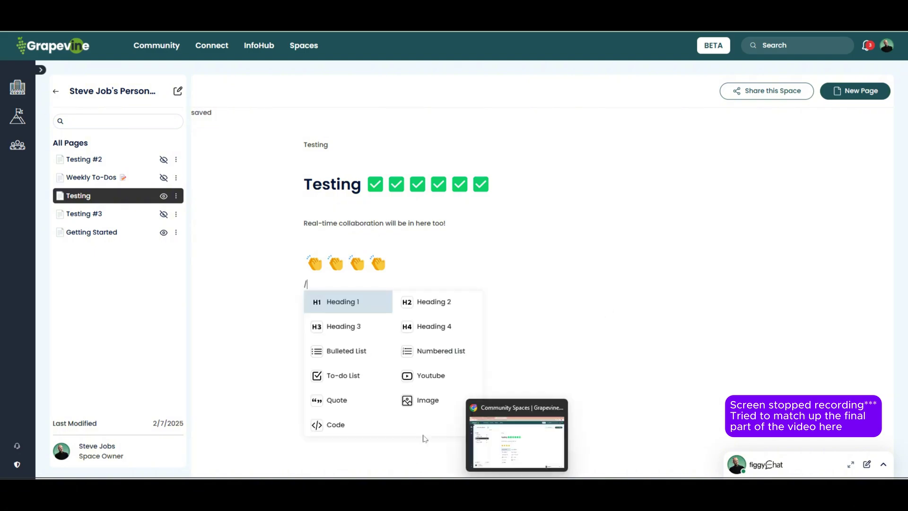
pyautogui.click(433, 401)
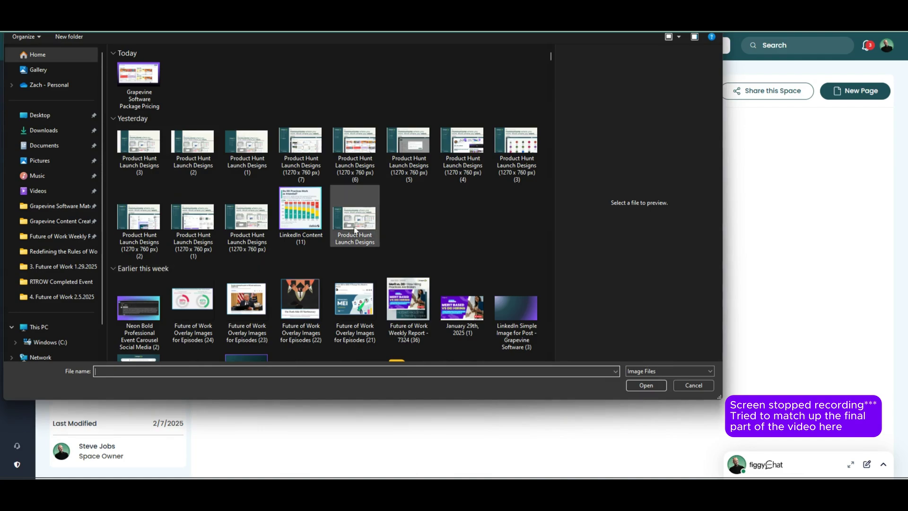
pyautogui.click(355, 218)
pyautogui.click(644, 385)
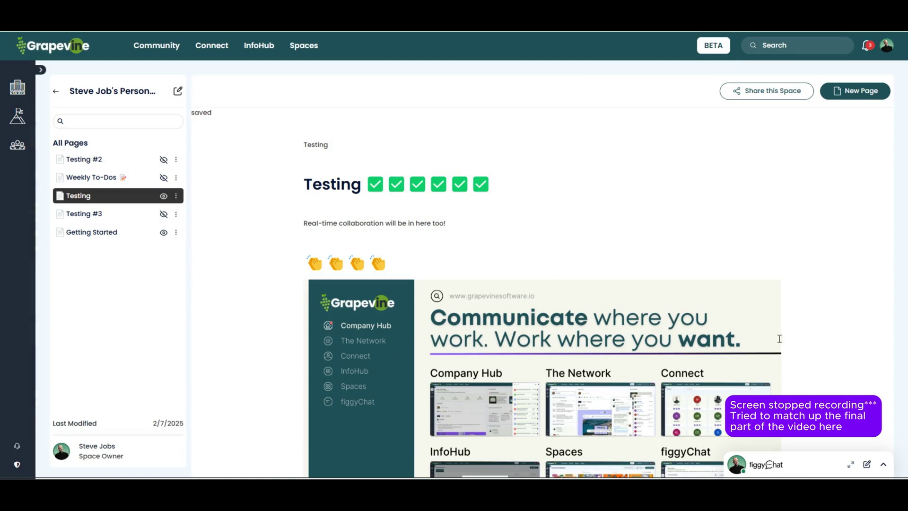
# Step: Move the check-marked Testing heading next to the image and delete the stray Testing line
pyautogui.scroll(-1, 781, 336)
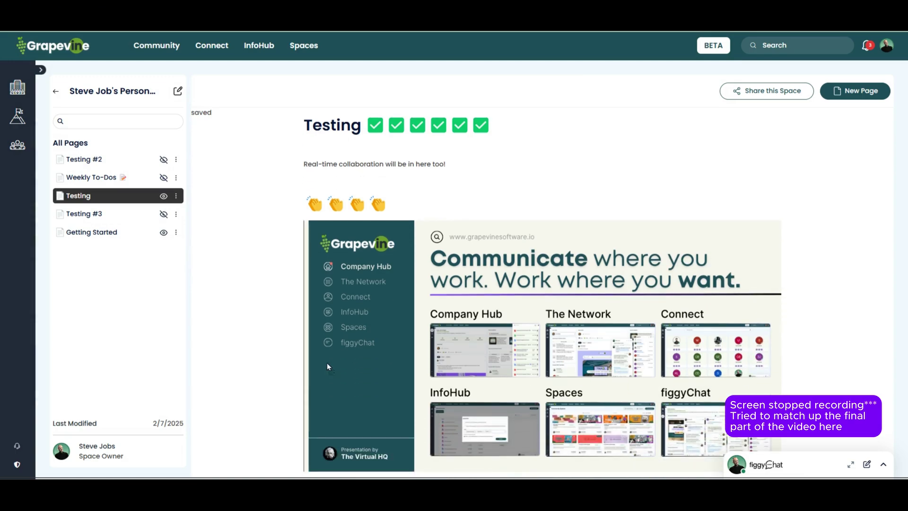
pyautogui.moveTo(327, 362); pyautogui.dragTo(317, 140)
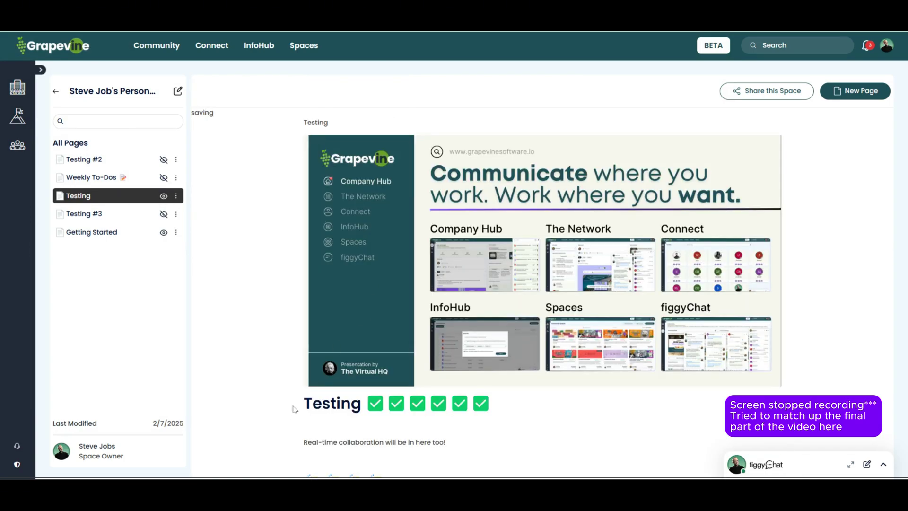
pyautogui.moveTo(303, 402); pyautogui.dragTo(509, 418)
pyautogui.moveTo(338, 402); pyautogui.dragTo(263, 138)
pyautogui.press('BackSpace')
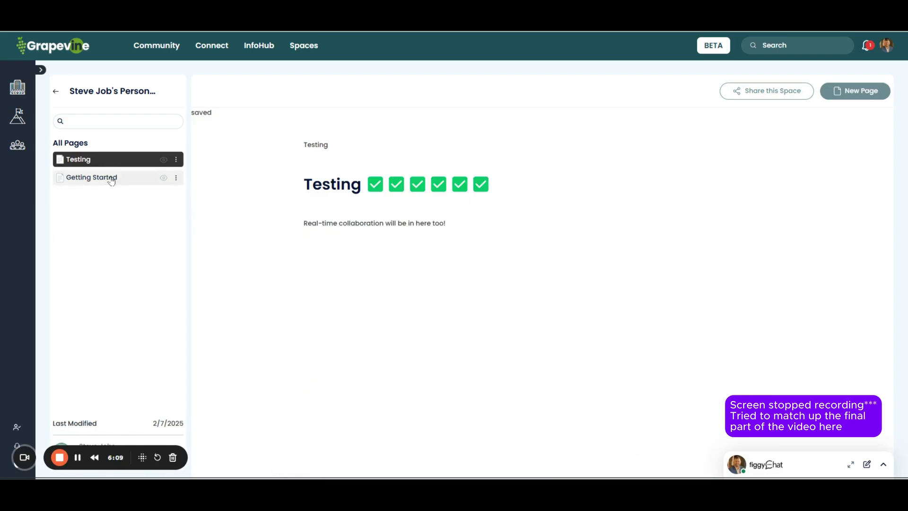
# Step: Review the synced image and clap emojis on Testing, then go to the Community Spaces listing
pyautogui.click(111, 177)
pyautogui.click(113, 164)
pyautogui.scroll(-5, 395, 219)
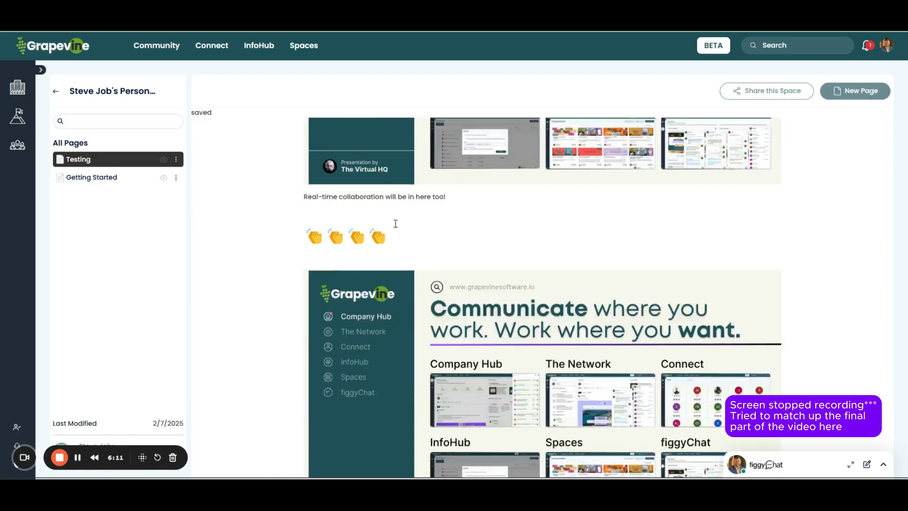
pyautogui.scroll(5, 397, 238)
pyautogui.scroll(-5, 397, 238)
pyautogui.scroll(5, 394, 235)
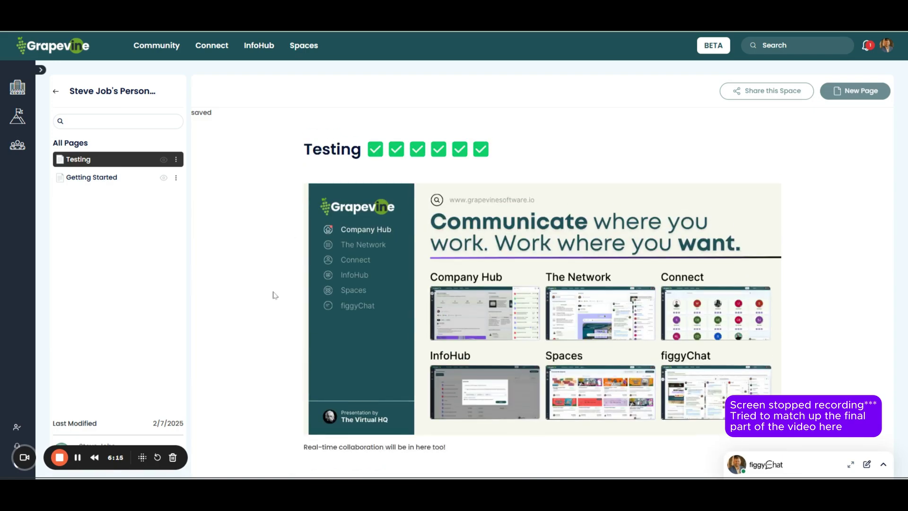
pyautogui.click(303, 48)
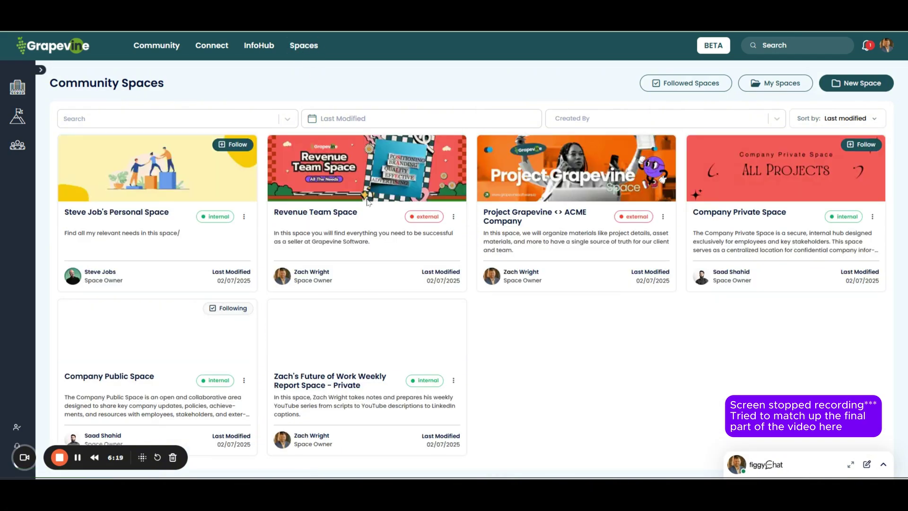